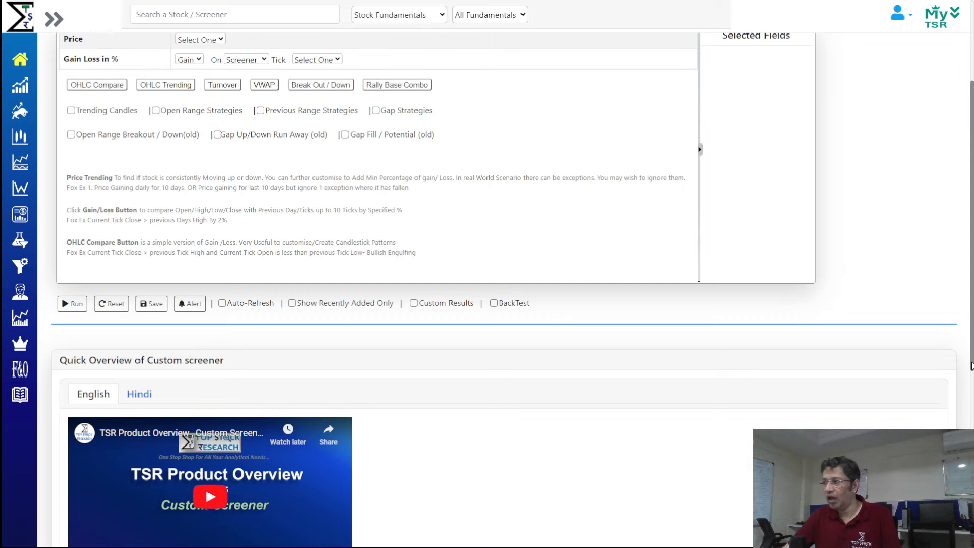
{"action": "scroll", "coordinate": [972, 380], "scroll_direction": "down", "scroll_amount": 7}
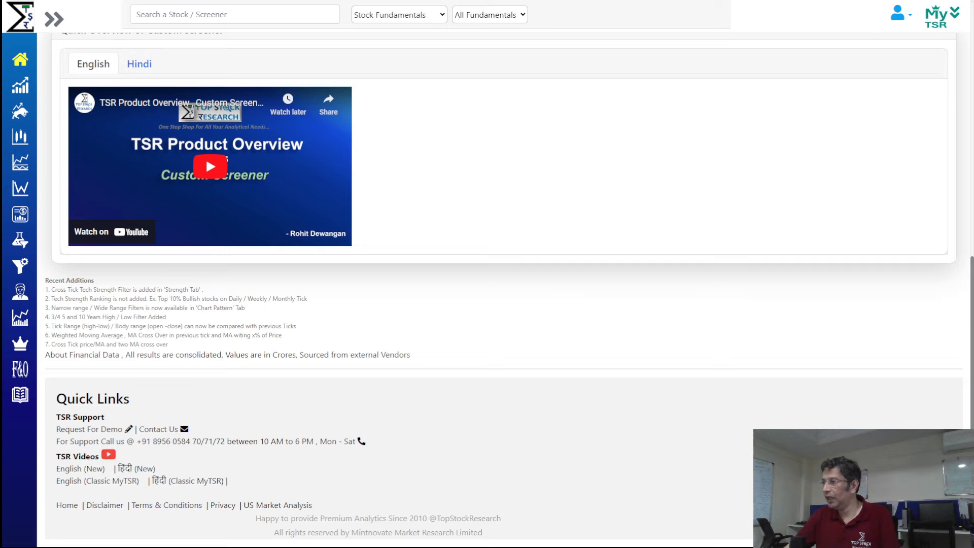
{"action": "scroll", "coordinate": [969, 305], "scroll_direction": "up", "scroll_amount": 9}
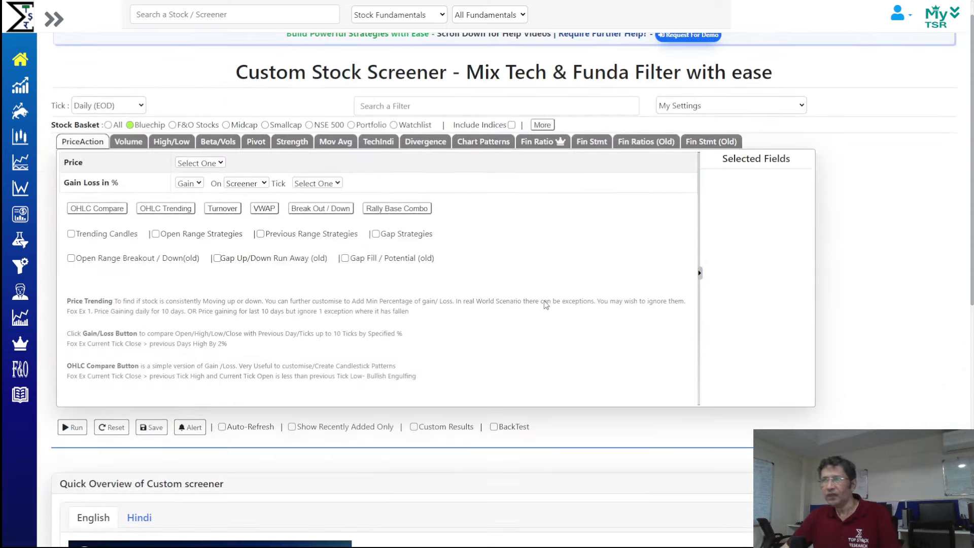
{"action": "left_click", "coordinate": [539, 142]}
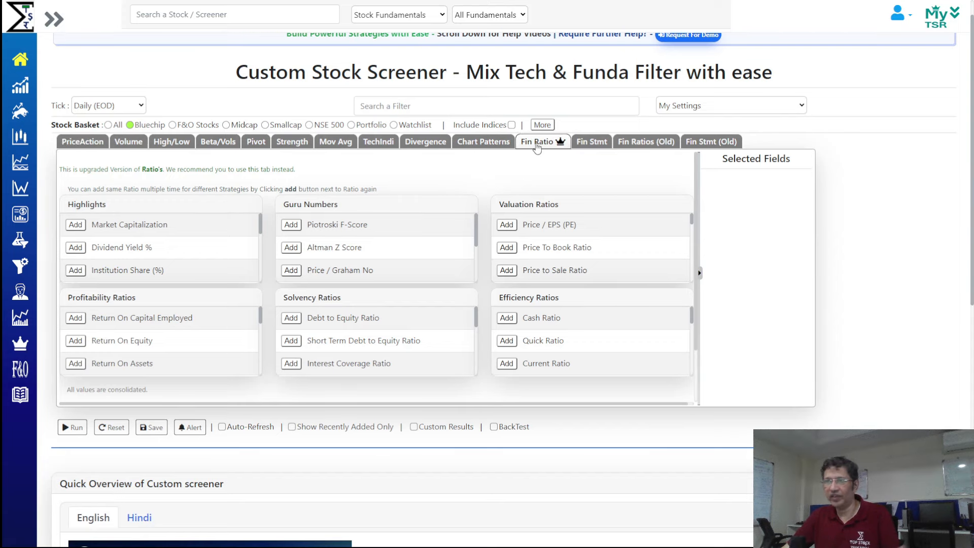
{"action": "left_click", "coordinate": [360, 106]}
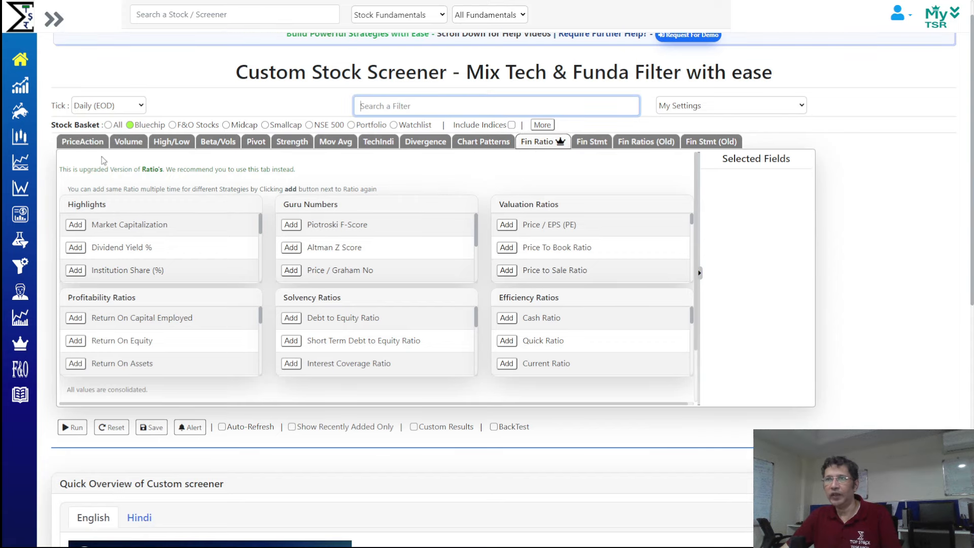
{"action": "left_click", "coordinate": [83, 142]}
Step: Search the screener filters for "pe" and add the Price / EPS (PE) ratio filter
{"action": "left_click", "coordinate": [400, 107]}
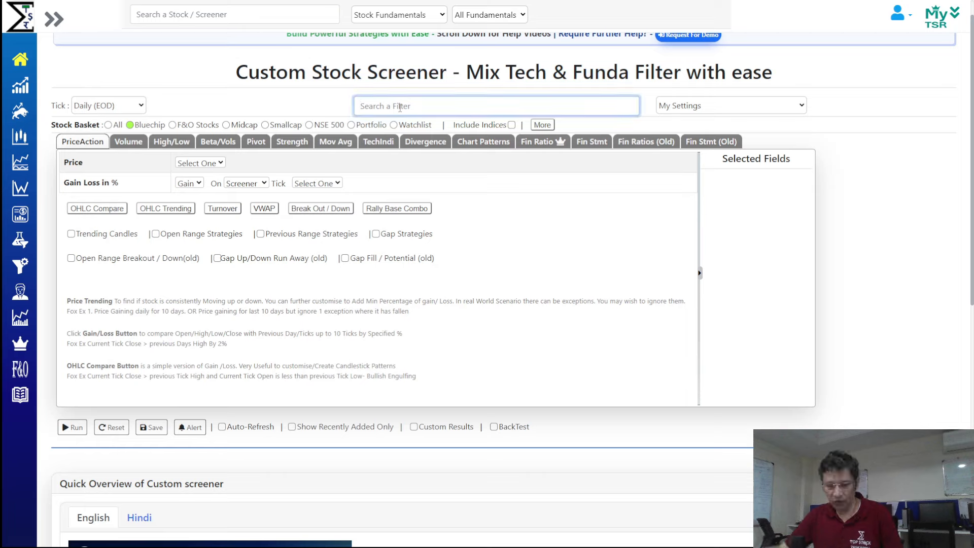
{"action": "type", "text": "re"}
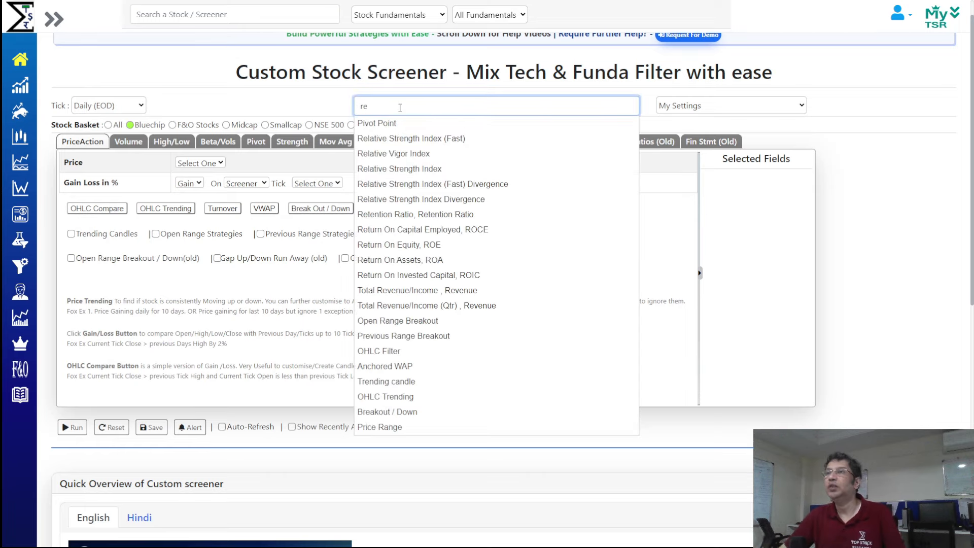
{"action": "key", "text": "BackSpace"}
{"action": "key", "text": "BackSpace"}
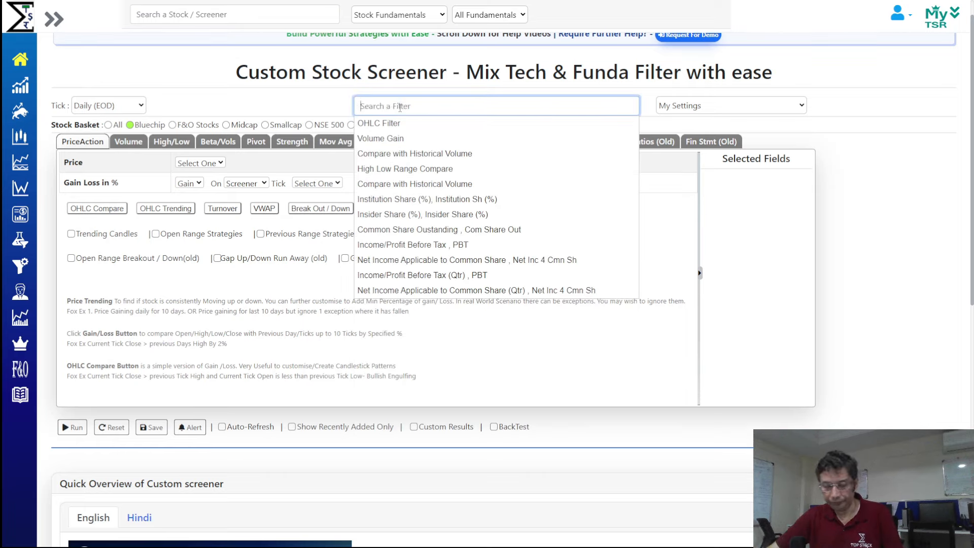
{"action": "type", "text": "pe"}
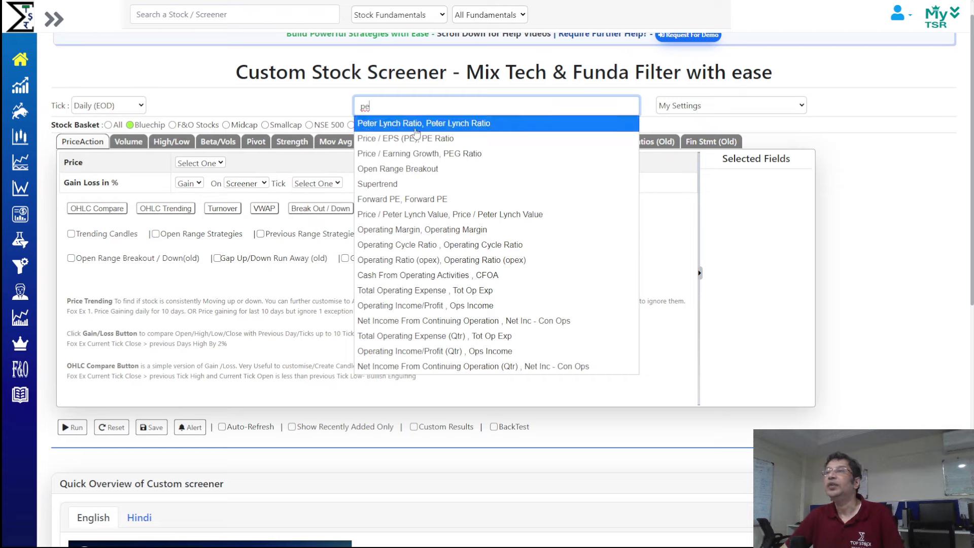
{"action": "left_click", "coordinate": [443, 138]}
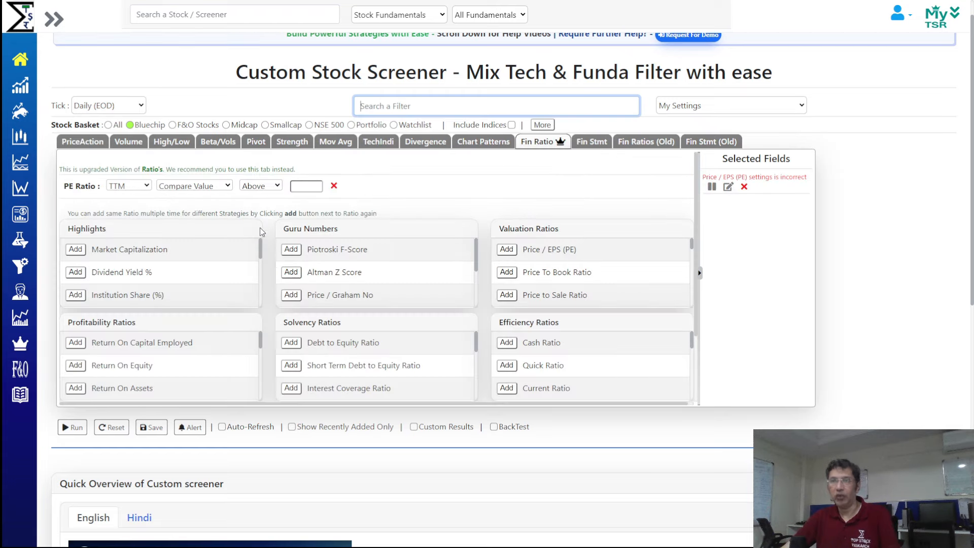
Step: Set the TTM PE Ratio filter to values between 15 and 25
{"action": "left_click", "coordinate": [256, 186]}
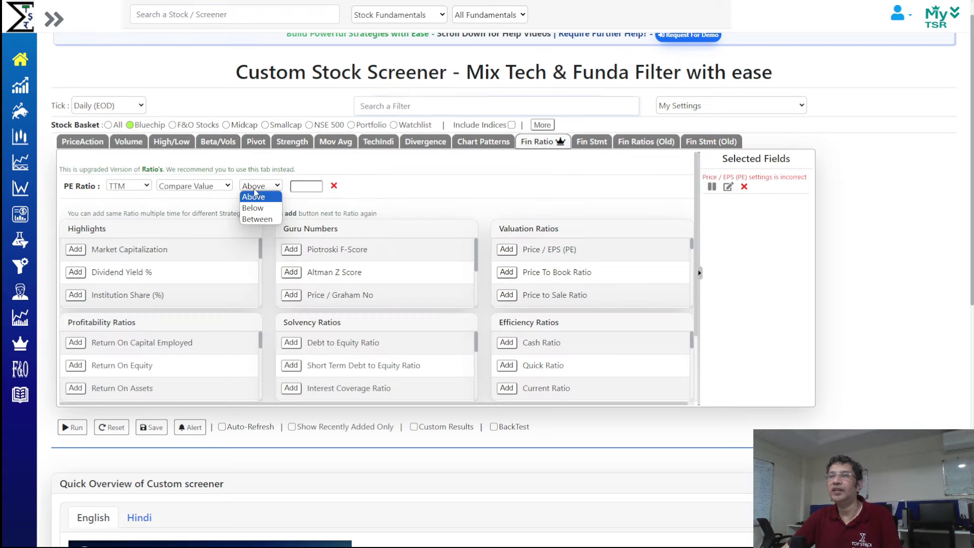
{"action": "left_click", "coordinate": [265, 219]}
{"action": "left_click", "coordinate": [307, 187]}
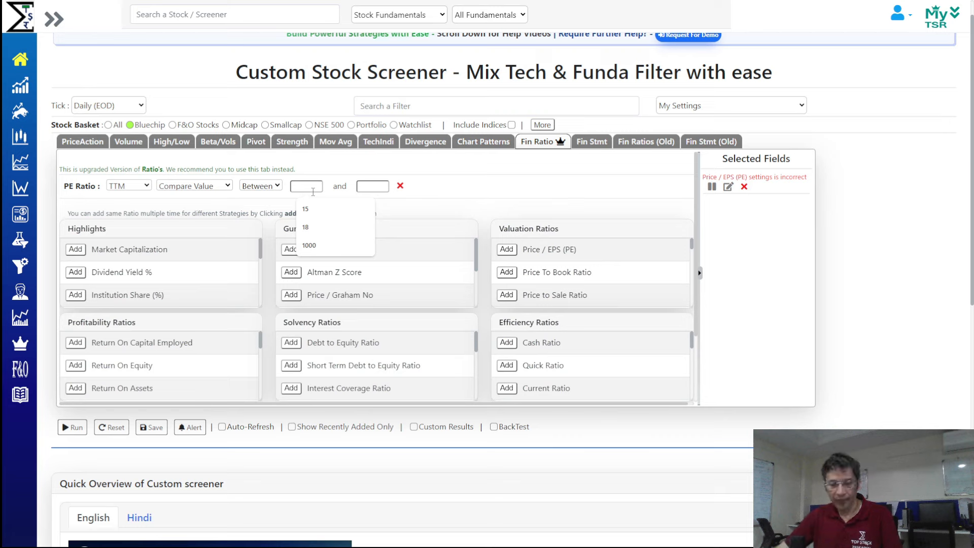
{"action": "type", "text": "15"}
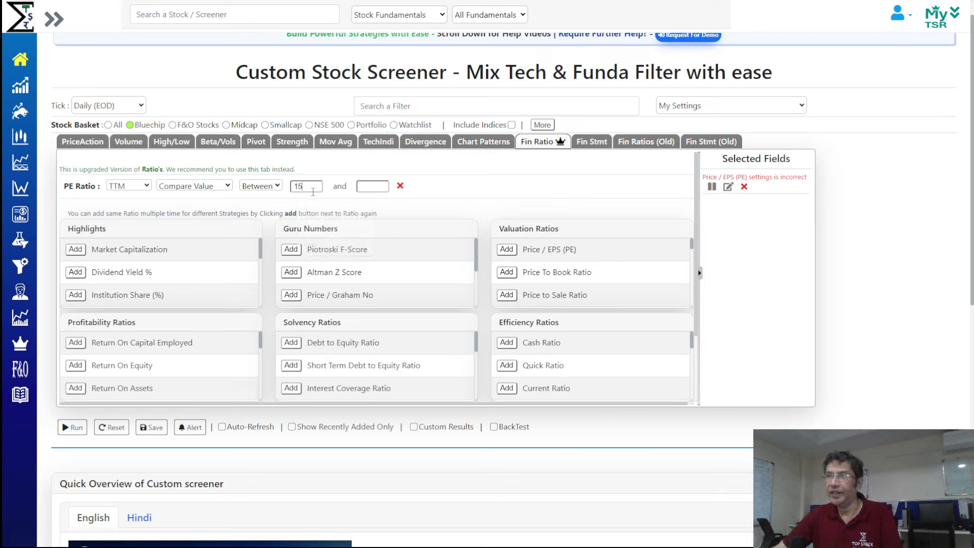
{"action": "left_click", "coordinate": [377, 184]}
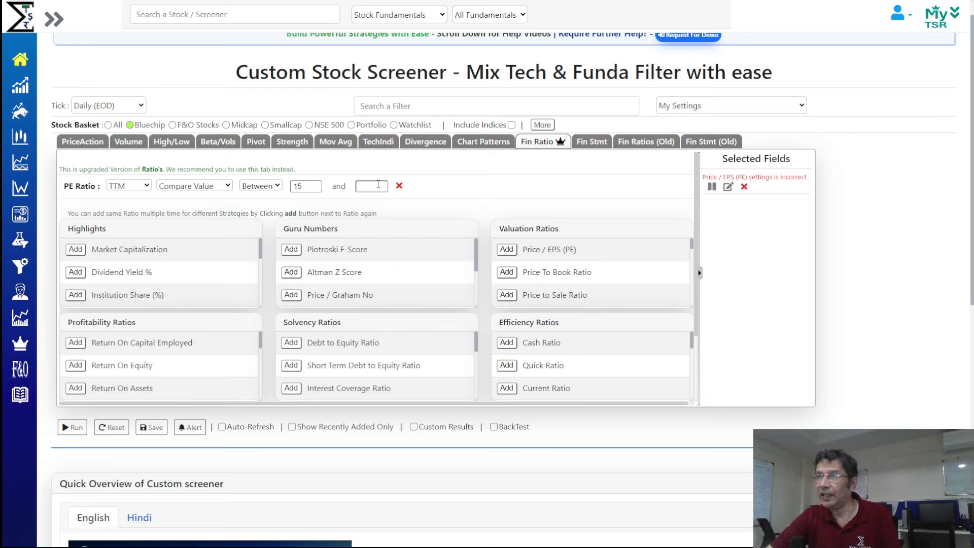
{"action": "left_click", "coordinate": [378, 185]}
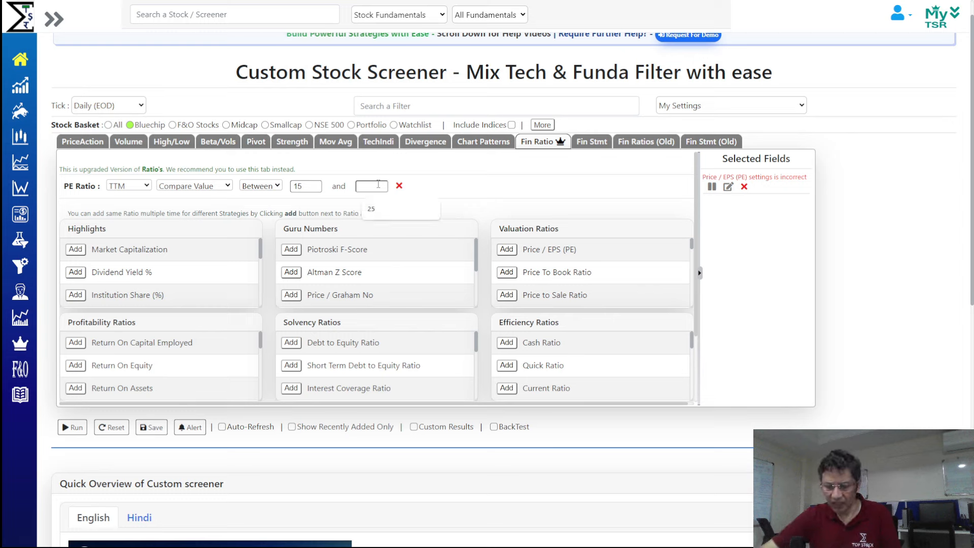
{"action": "type", "text": "25"}
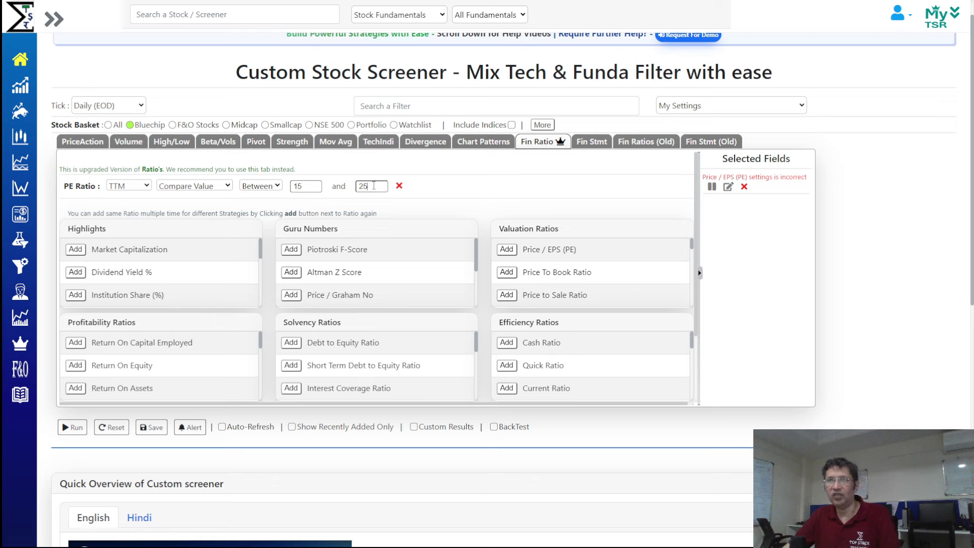
{"action": "left_click", "coordinate": [543, 193]}
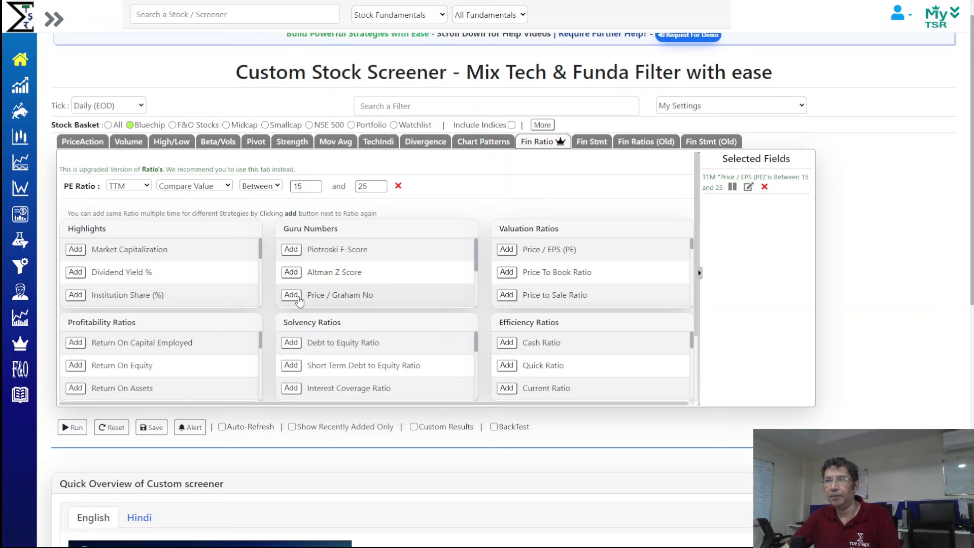
Step: Add a Debt to Equity Ratio filter on FY data that requires the latest year's value below .5
{"action": "left_click", "coordinate": [293, 348]}
{"action": "left_click", "coordinate": [183, 212]}
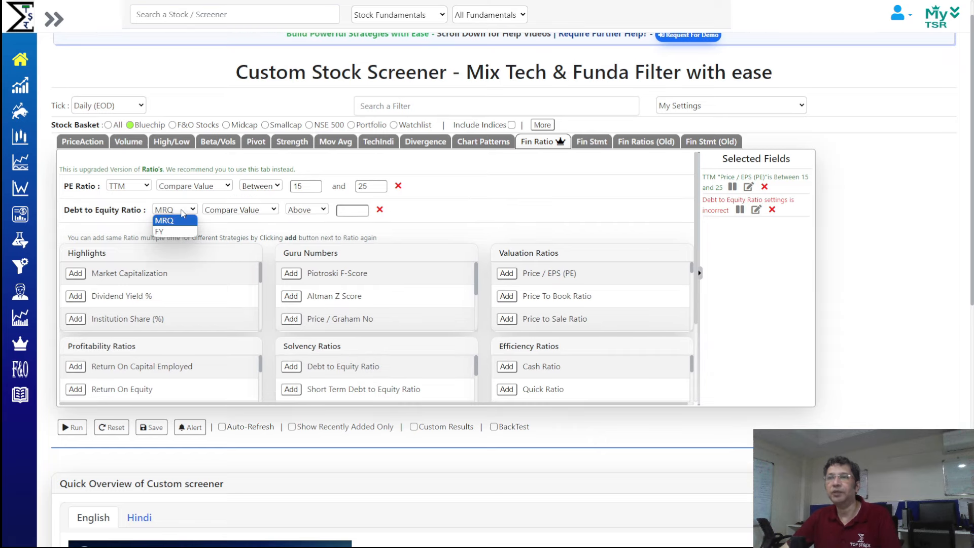
{"action": "left_click", "coordinate": [182, 232]}
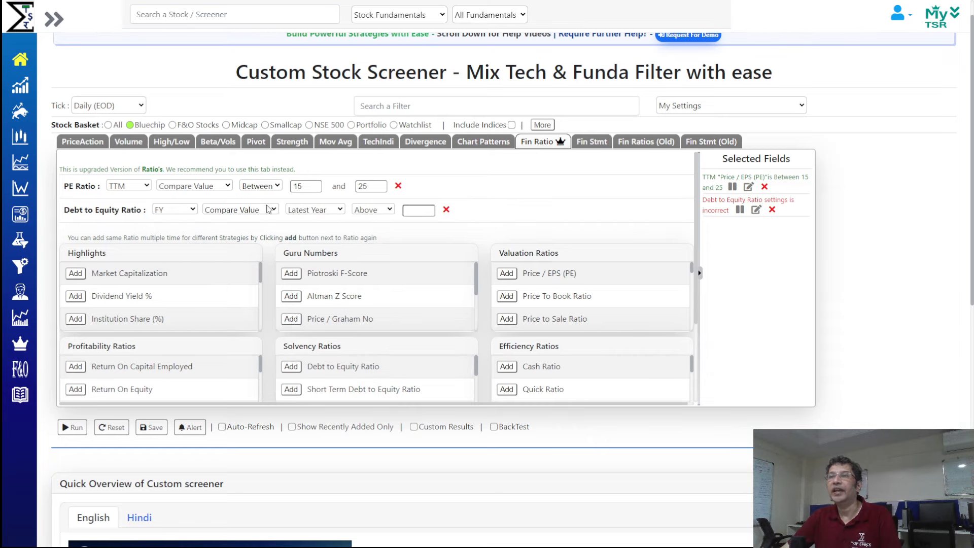
{"action": "left_click", "coordinate": [369, 210]}
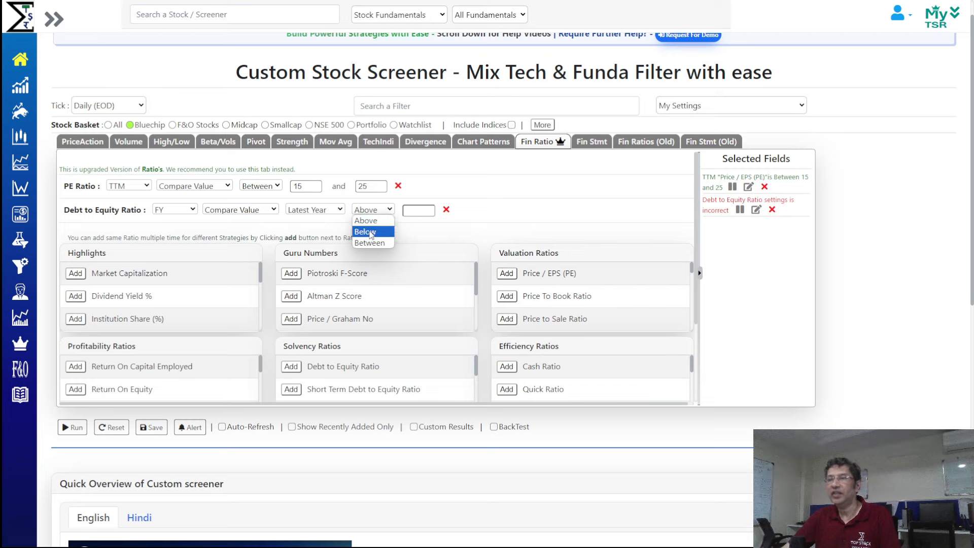
{"action": "left_click", "coordinate": [371, 233]}
{"action": "left_click", "coordinate": [413, 212]}
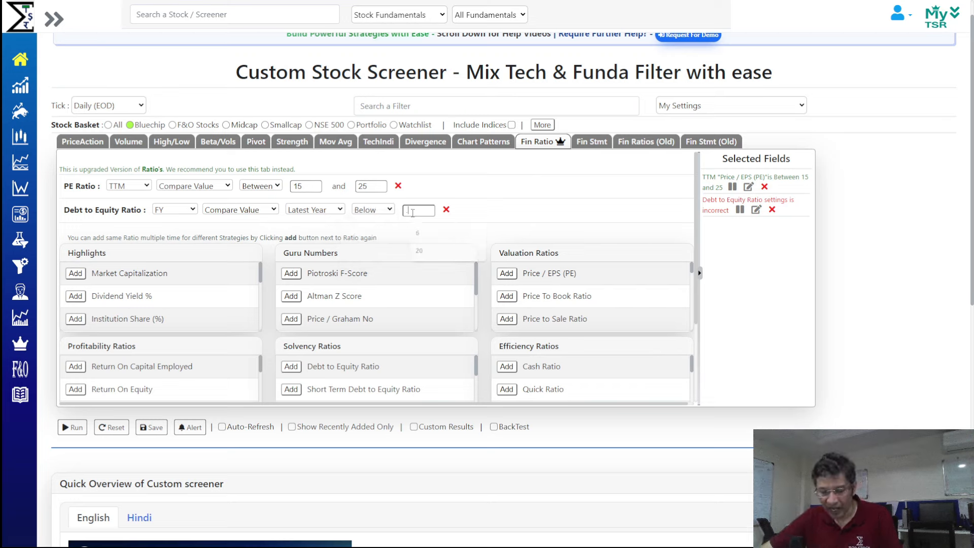
{"action": "type", "text": ".5"}
{"action": "left_click", "coordinate": [585, 173]}
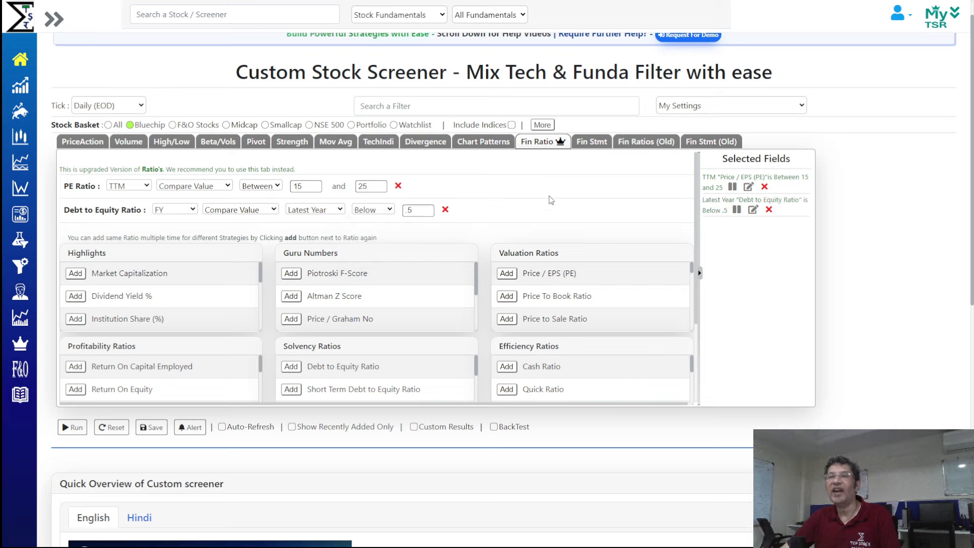
Step: Add a Return On Equity filter that requires the TTM value above 25
{"action": "left_click", "coordinate": [75, 390]}
{"action": "left_click", "coordinate": [284, 235]}
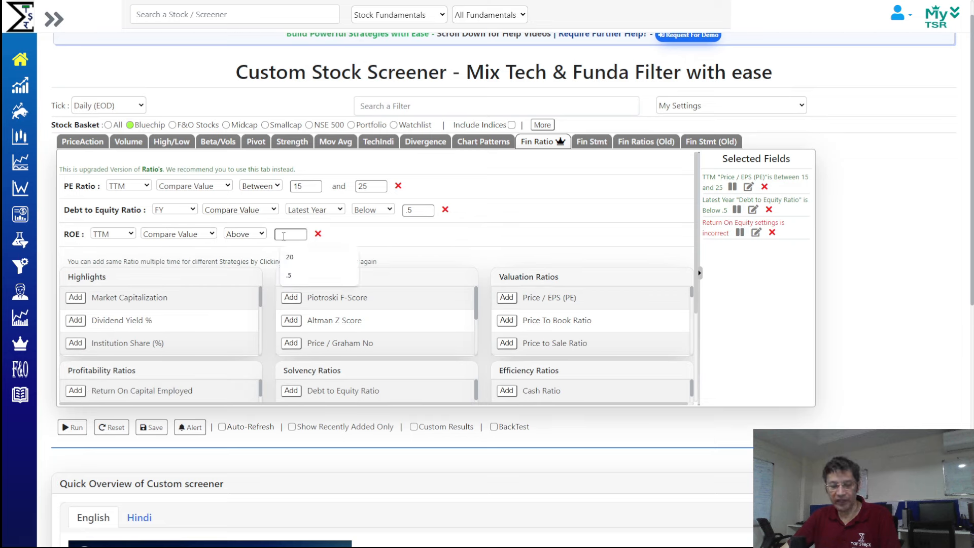
{"action": "type", "text": "25"}
{"action": "left_click", "coordinate": [492, 233]}
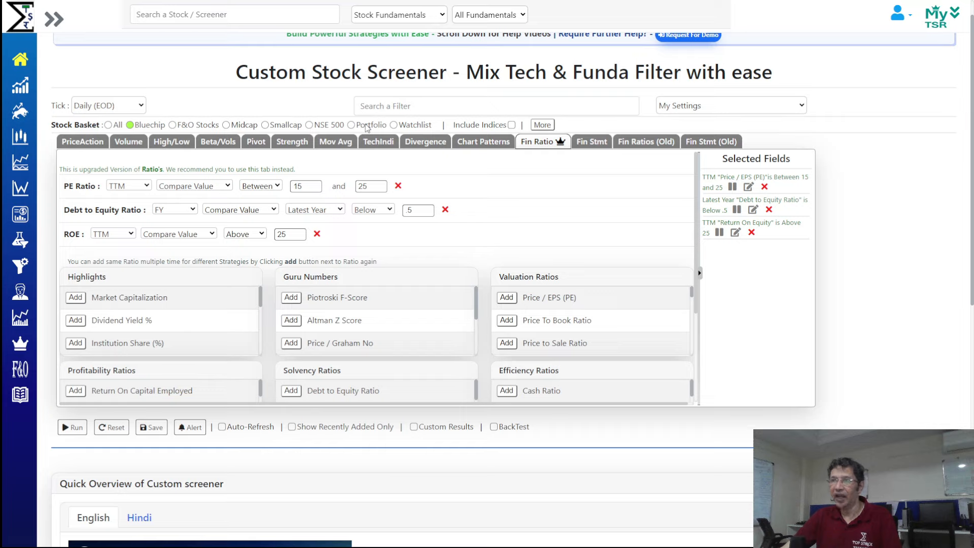
Step: Switch the stock basket to NSE 500, run the screener and review the matching stocks against the filters
{"action": "left_click", "coordinate": [322, 126]}
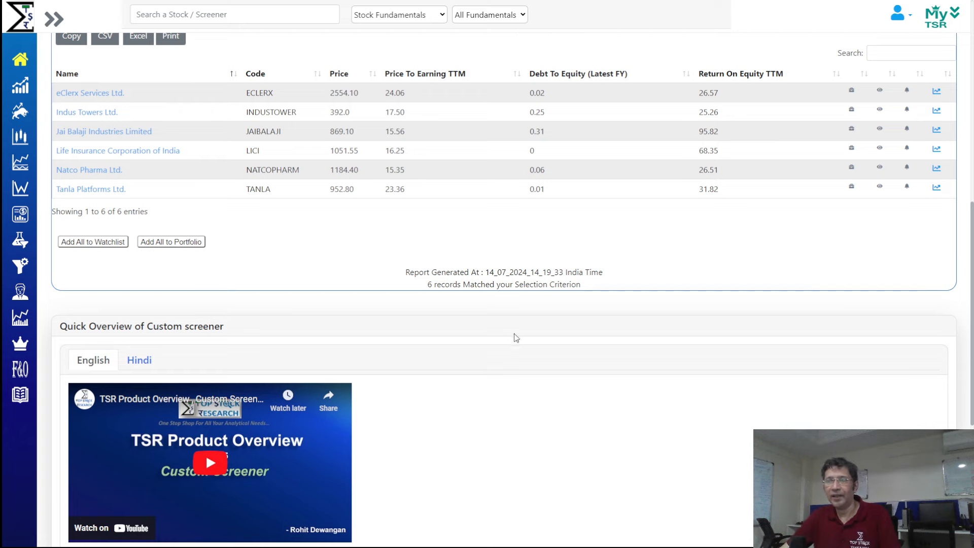
{"action": "scroll", "coordinate": [720, 314], "scroll_direction": "up", "scroll_amount": 1}
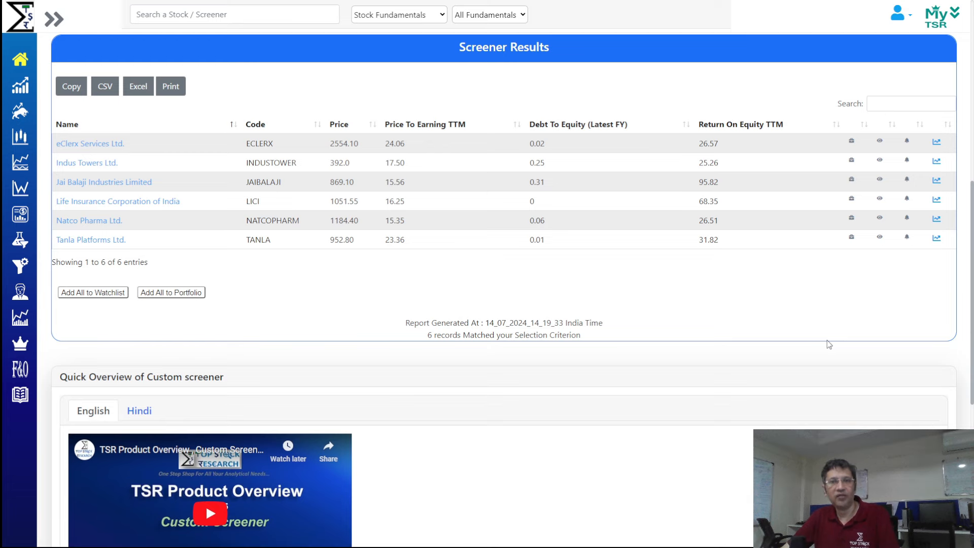
{"action": "scroll", "coordinate": [817, 339], "scroll_direction": "down", "scroll_amount": 1}
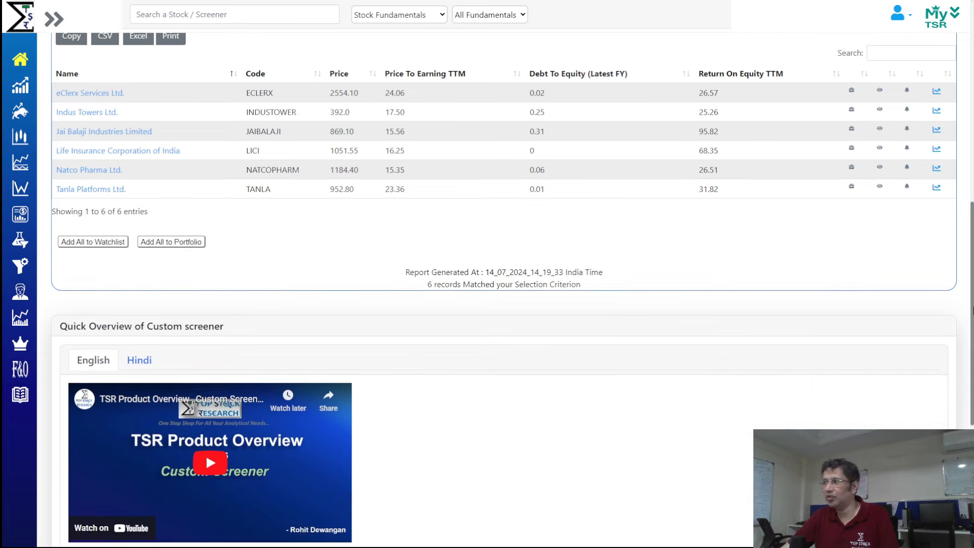
{"action": "left_click_drag", "start_coordinate": [972, 310], "coordinate": [972, 153]}
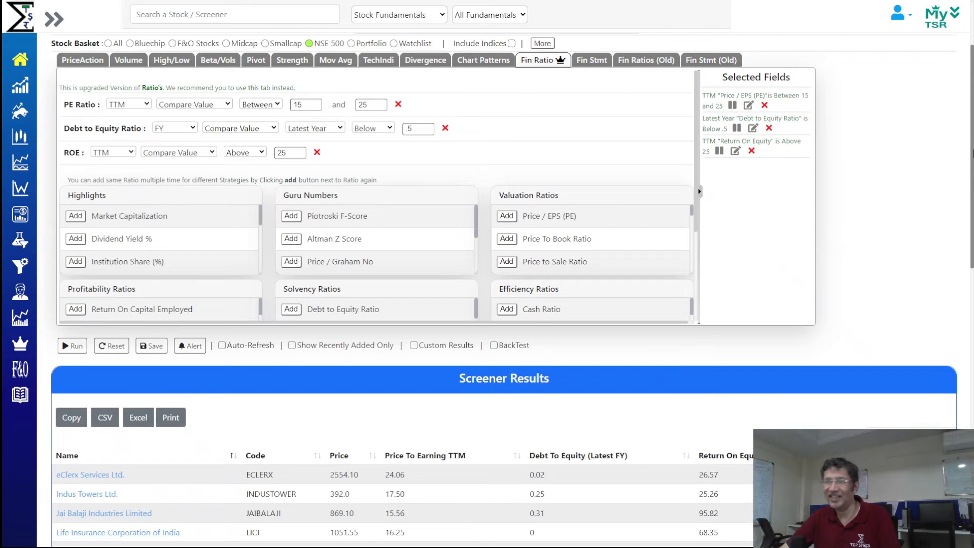
{"action": "left_click_drag", "start_coordinate": [973, 153], "coordinate": [973, 153]}
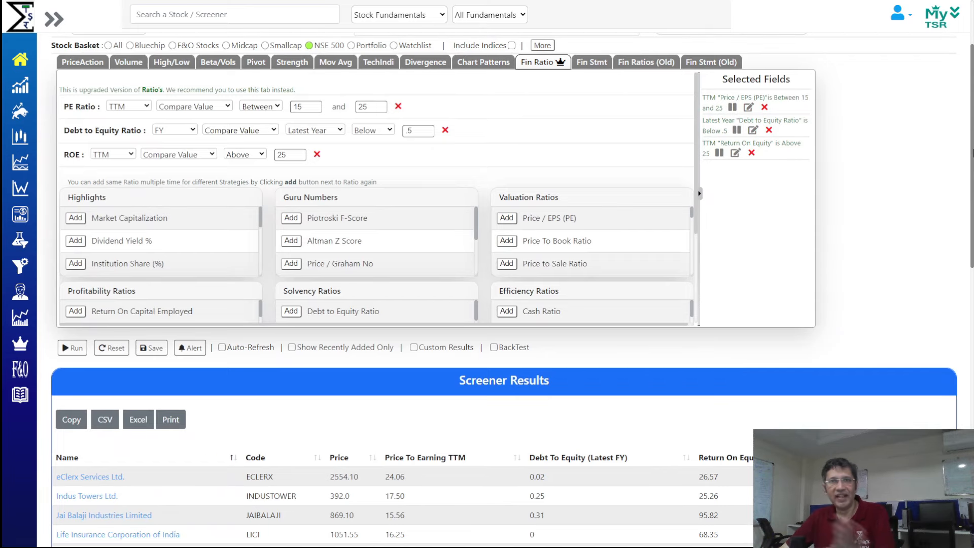
{"action": "left_click_drag", "start_coordinate": [973, 152], "coordinate": [970, 187]}
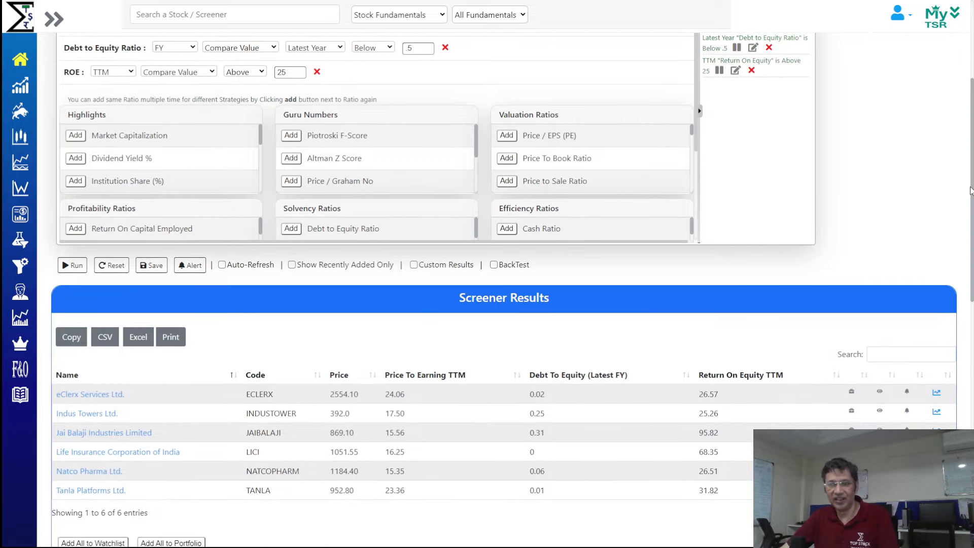
Step: Lower the ROE threshold to 20, rerun the screener and review the updated stock list
{"action": "scroll", "coordinate": [946, 216], "scroll_direction": "up", "scroll_amount": 3}
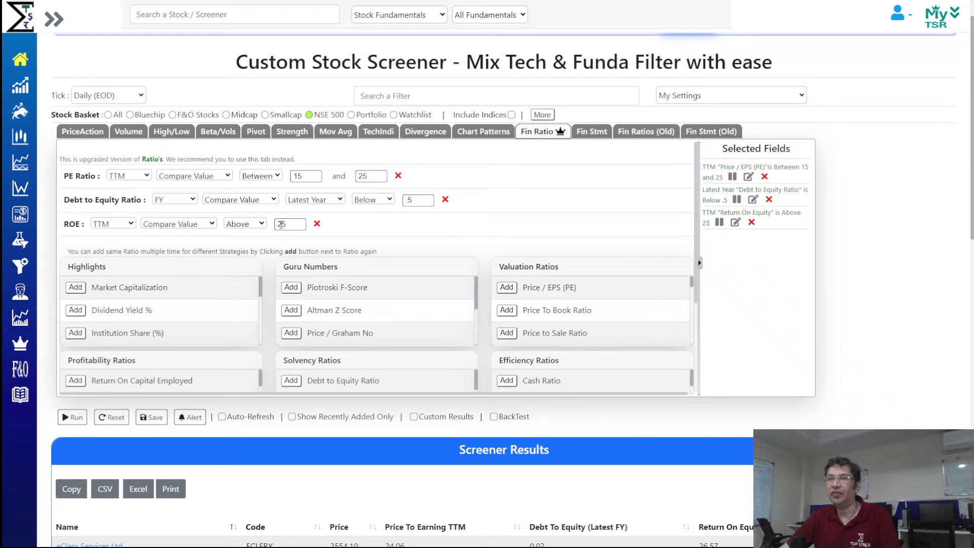
{"action": "left_click_drag", "start_coordinate": [283, 226], "coordinate": [293, 226]}
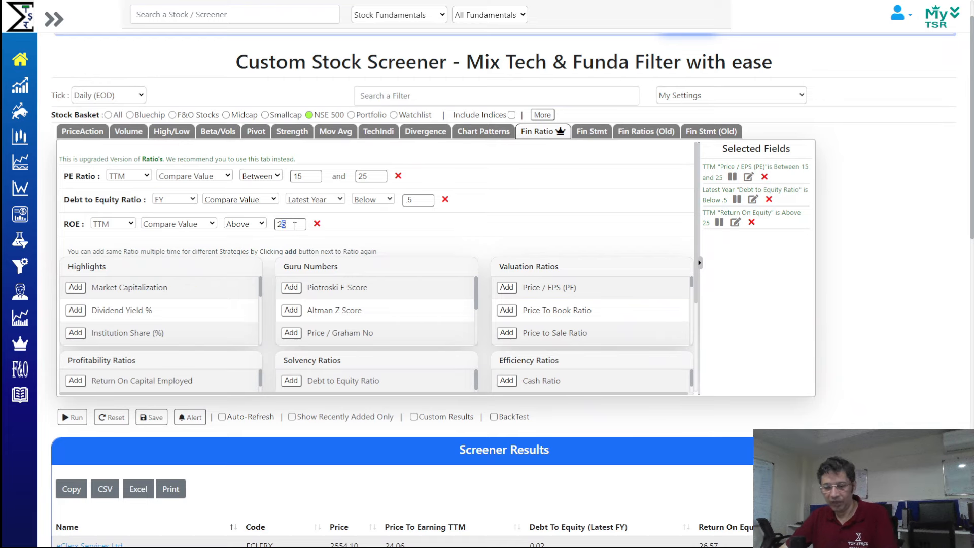
{"action": "type", "text": "0"}
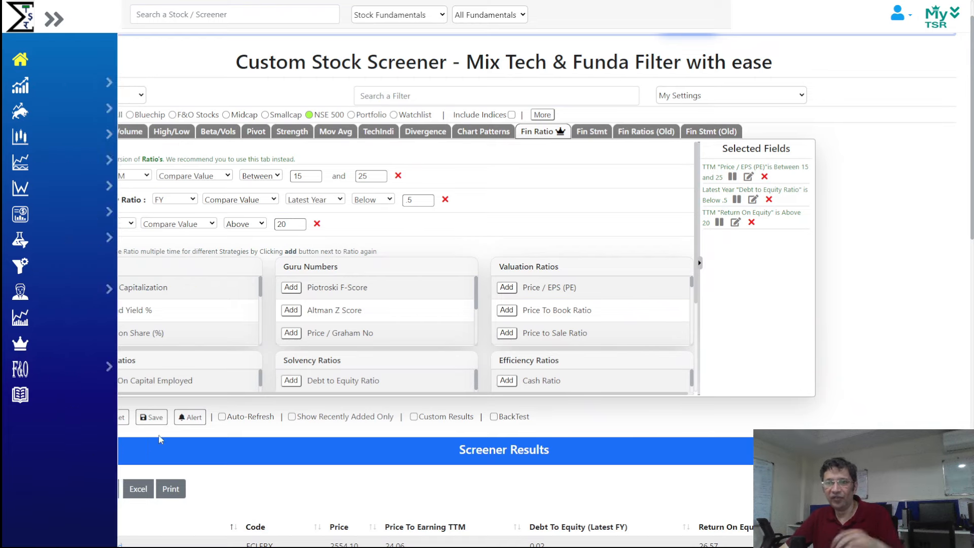
{"action": "left_click", "coordinate": [72, 417]}
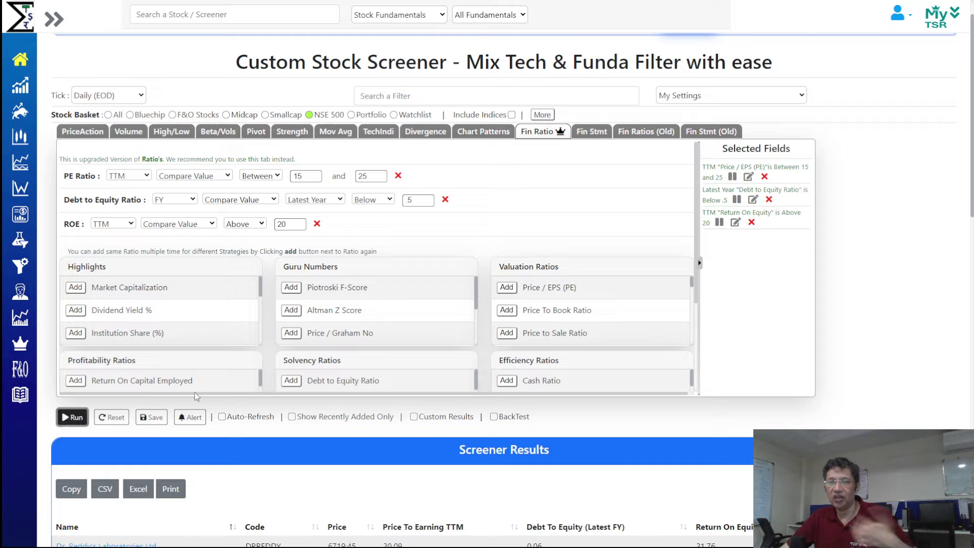
{"action": "scroll", "coordinate": [487, 355], "scroll_direction": "down", "scroll_amount": 9}
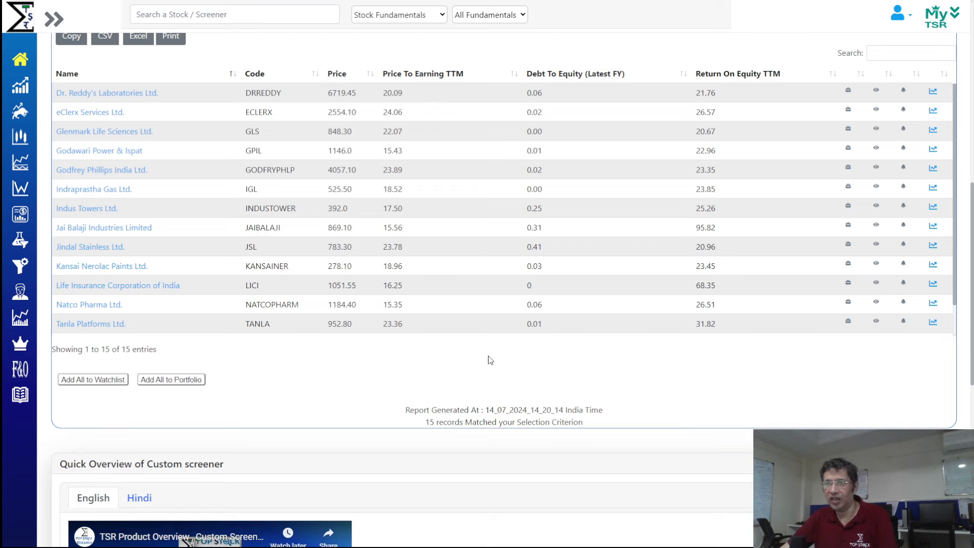
{"action": "scroll", "coordinate": [490, 359], "scroll_direction": "up", "scroll_amount": 1}
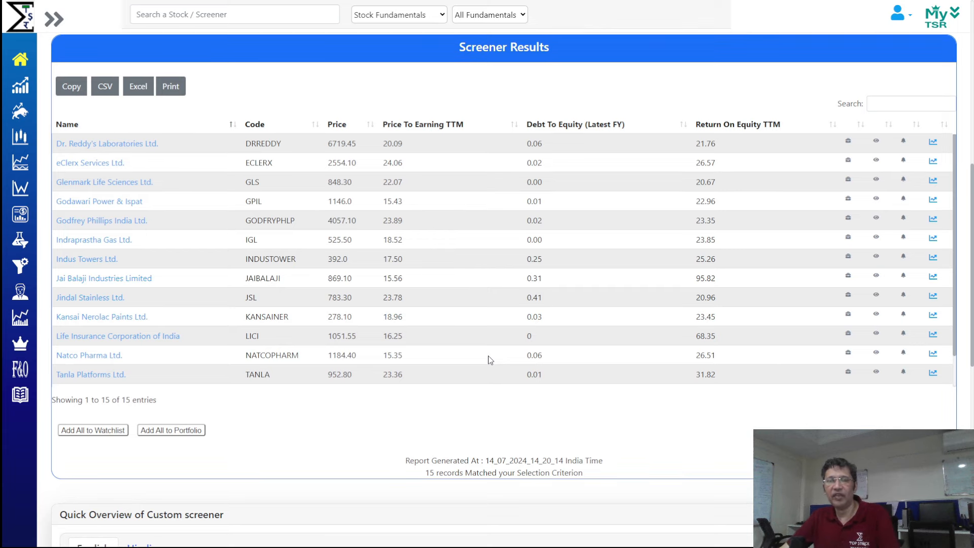
Step: Open Dr. Reddy's Laboratories from the results and examine its fundamental analysis and financial statements
{"action": "left_click", "coordinate": [106, 144]}
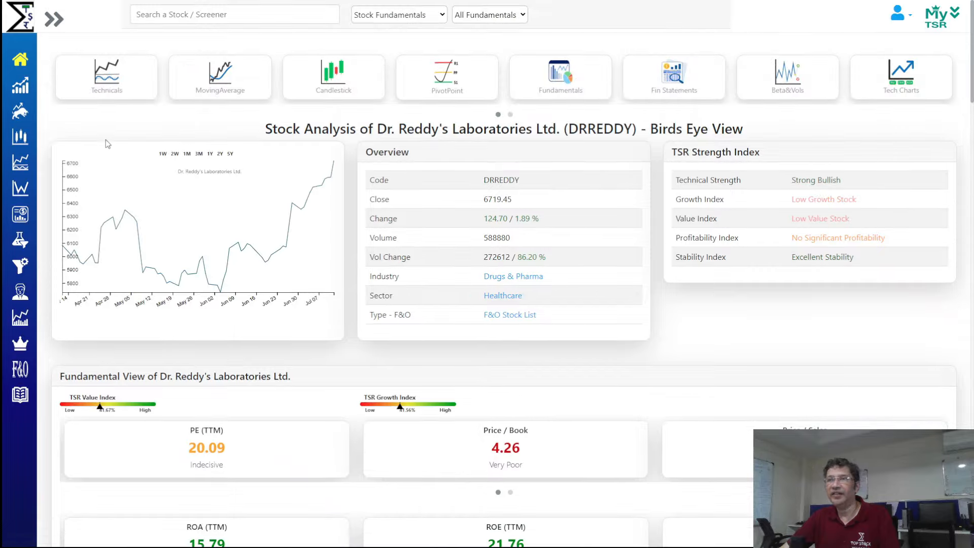
{"action": "left_click", "coordinate": [602, 98]}
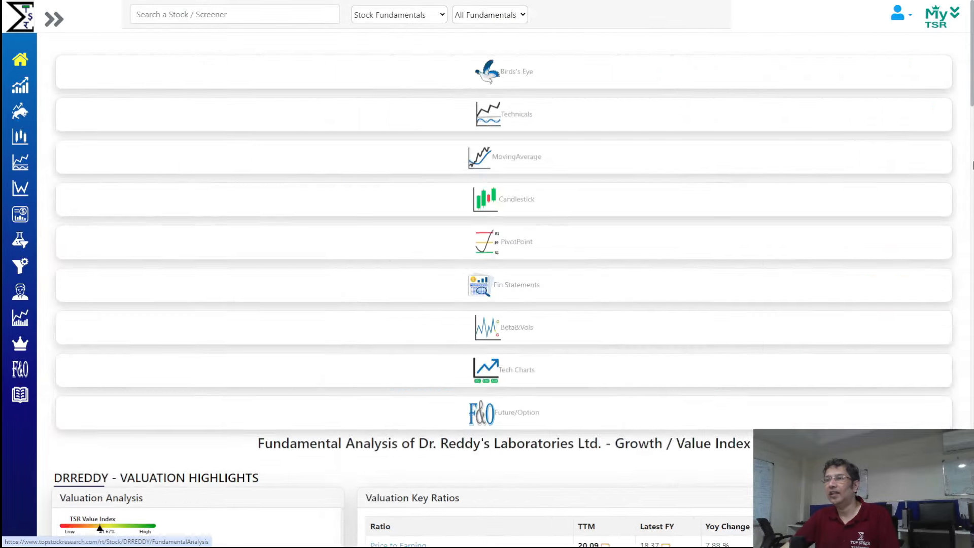
{"action": "left_click_drag", "start_coordinate": [972, 117], "coordinate": [972, 69]}
{"action": "left_click", "coordinate": [972, 118]}
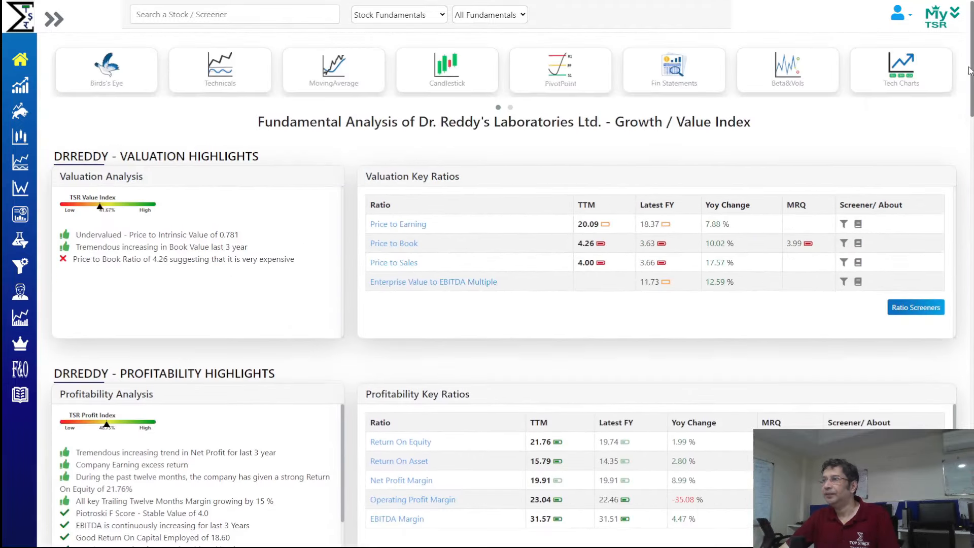
{"action": "left_click", "coordinate": [688, 78]}
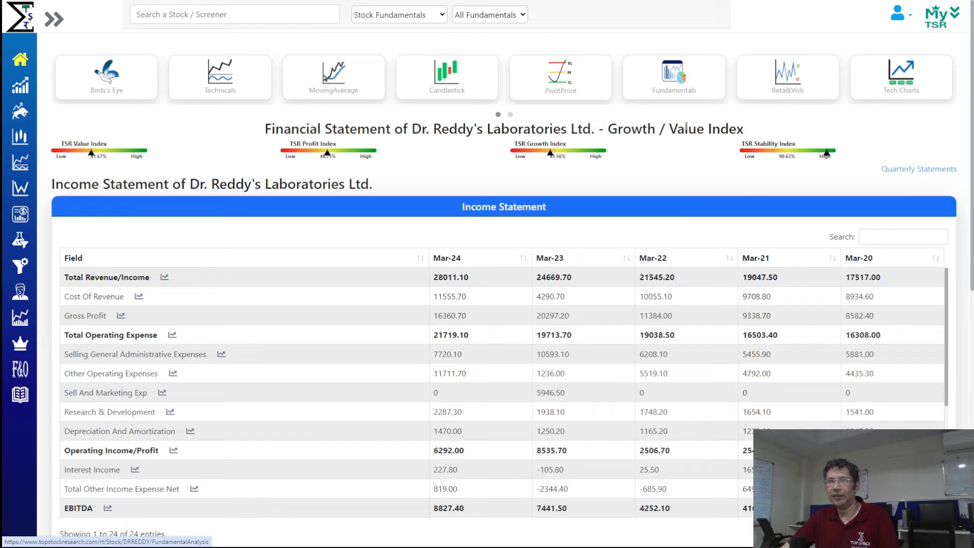
Step: Return to the Custom Screener and open its Fin Ratio filters
{"action": "mouse_move", "coordinate": [44, 333]}
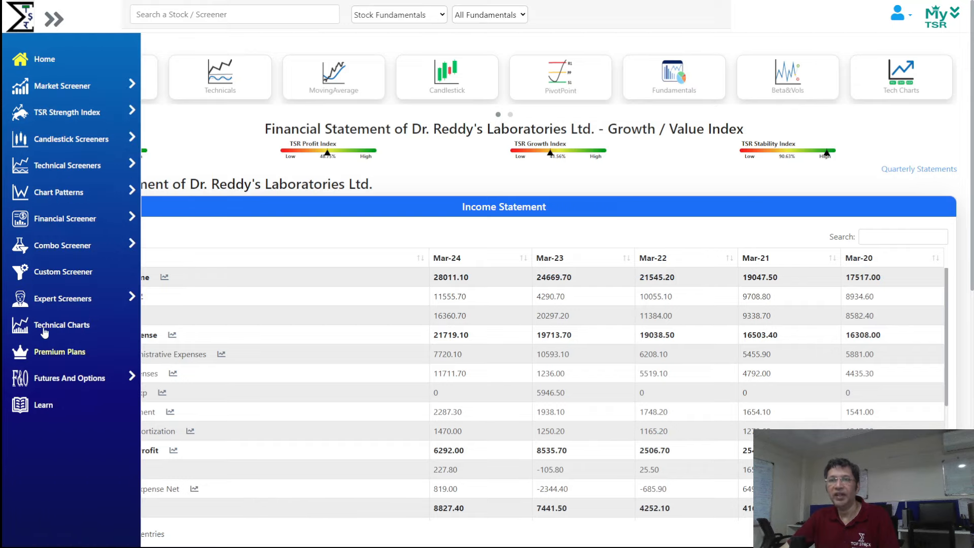
{"action": "left_click", "coordinate": [66, 272]}
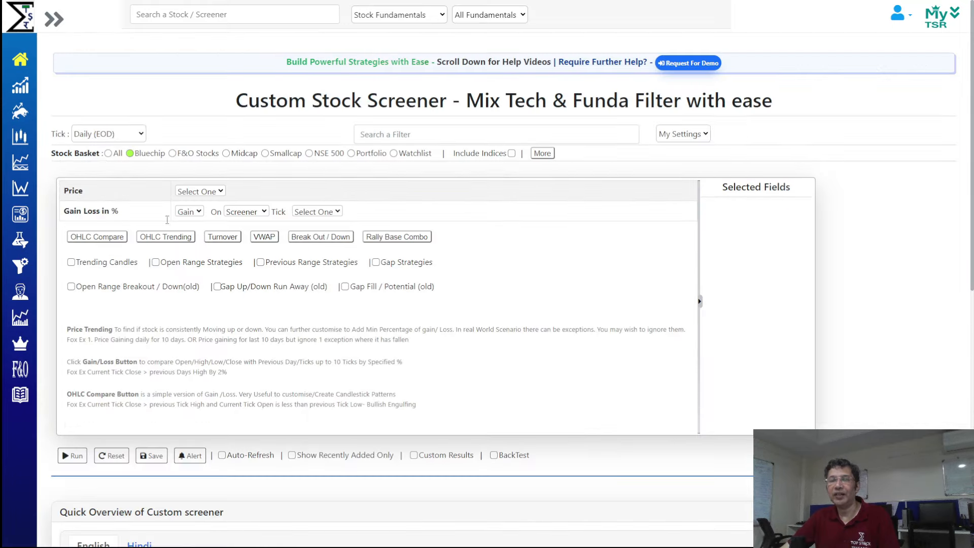
{"action": "left_click", "coordinate": [545, 176]}
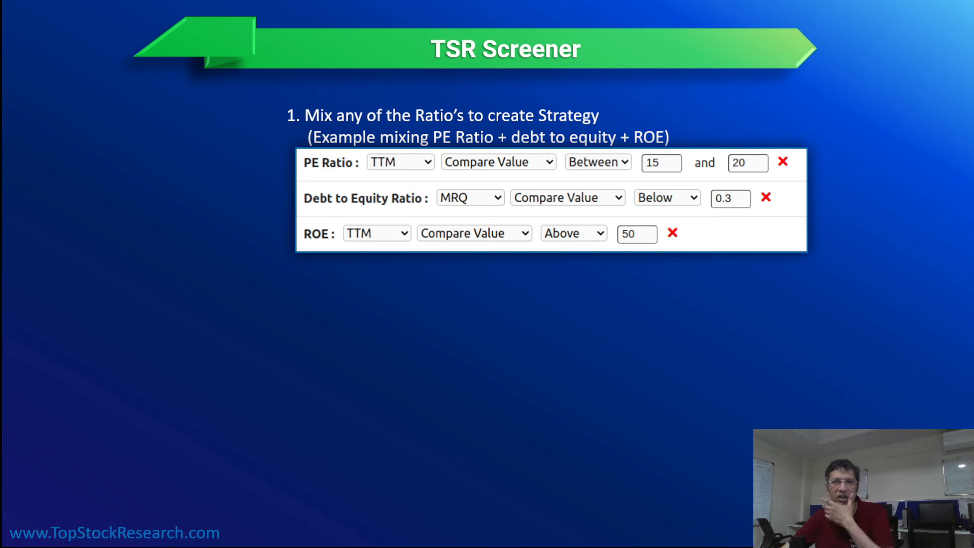
{"action": "key", "text": "Right"}
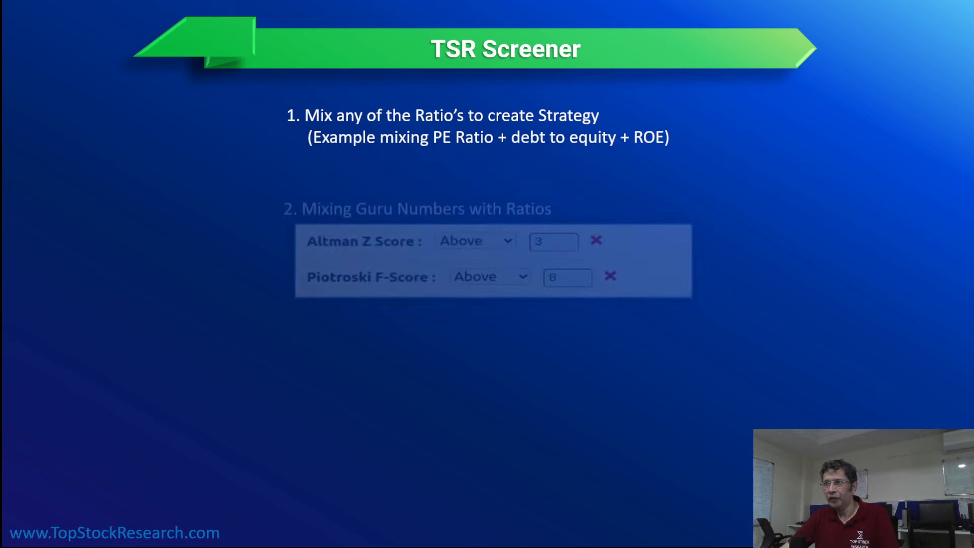
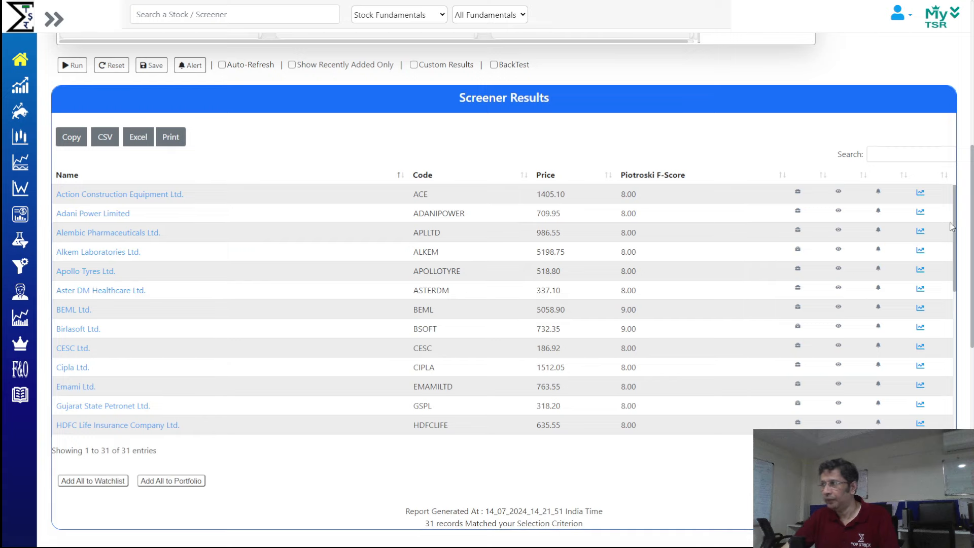
Step: Add an Altman Z Score filter that requires a value above 3
{"action": "left_click_drag", "start_coordinate": [969, 239], "coordinate": [964, 161]}
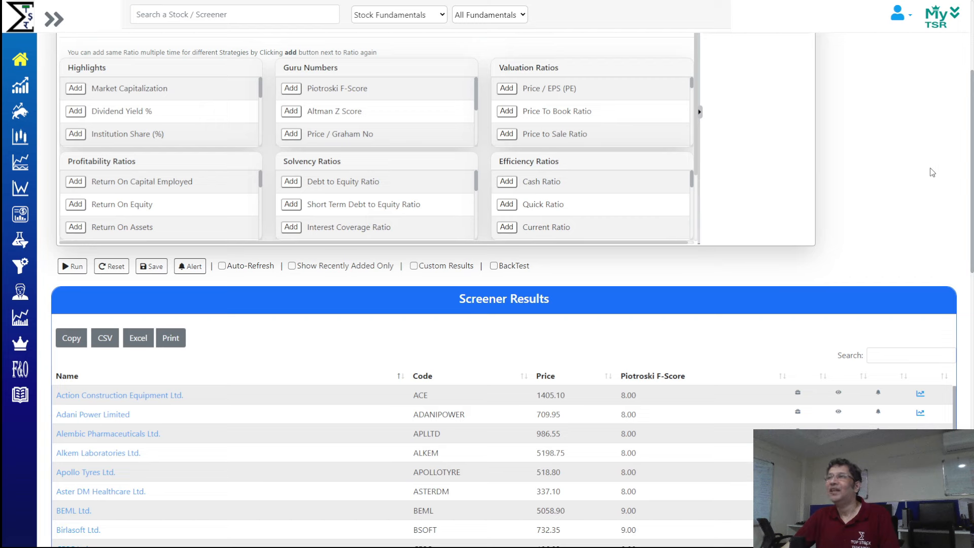
{"action": "left_click", "coordinate": [292, 111]}
{"action": "left_click", "coordinate": [202, 50]}
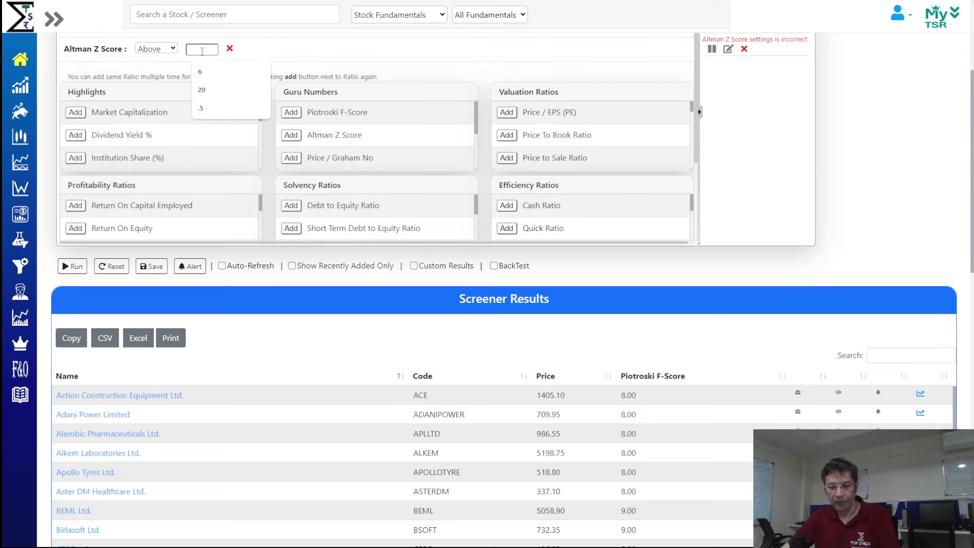
{"action": "type", "text": "3"}
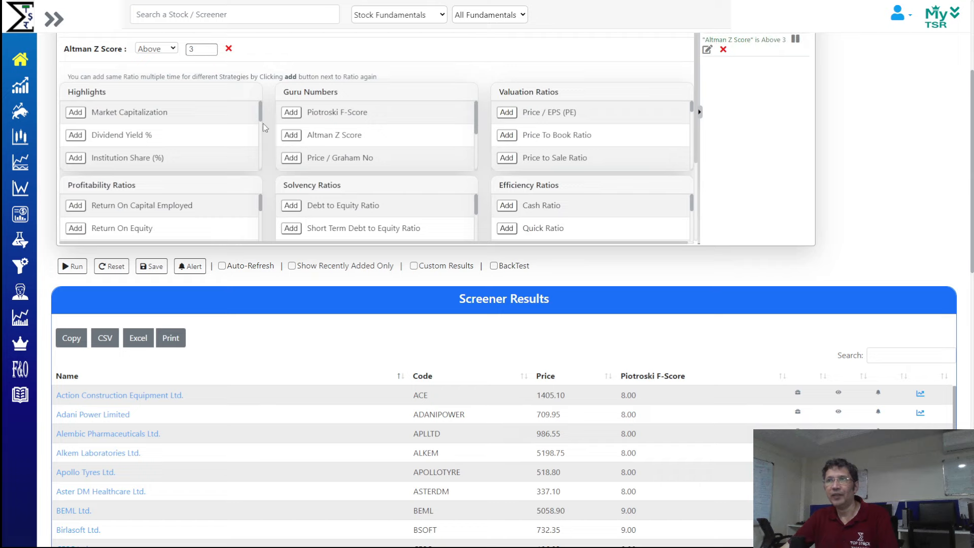
Step: Run the screener with the Piotroski F-Score and Altman Z Score filters and review the matching stocks
{"action": "left_click", "coordinate": [68, 266]}
{"action": "scroll", "coordinate": [64, 273], "scroll_direction": "down", "scroll_amount": 5}
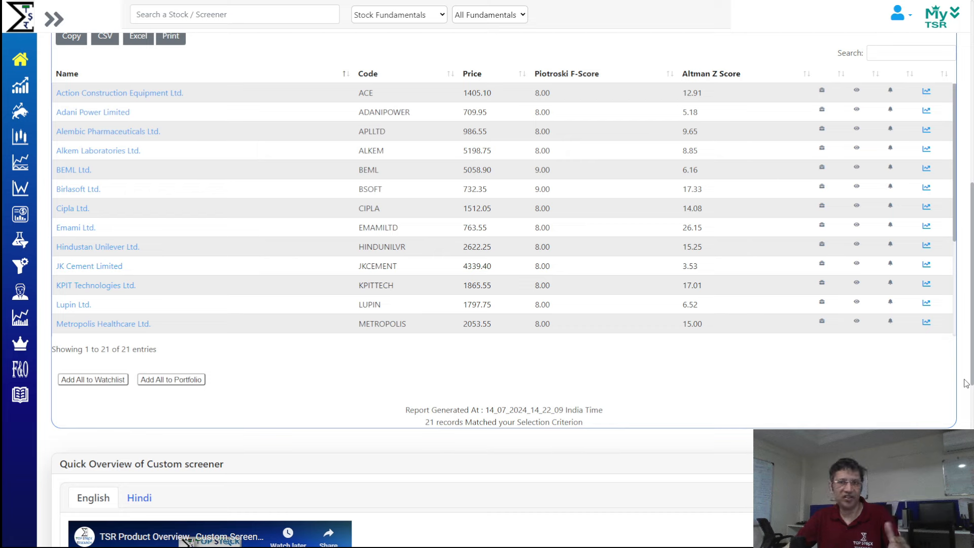
{"action": "scroll", "coordinate": [966, 383], "scroll_direction": "up", "scroll_amount": 2}
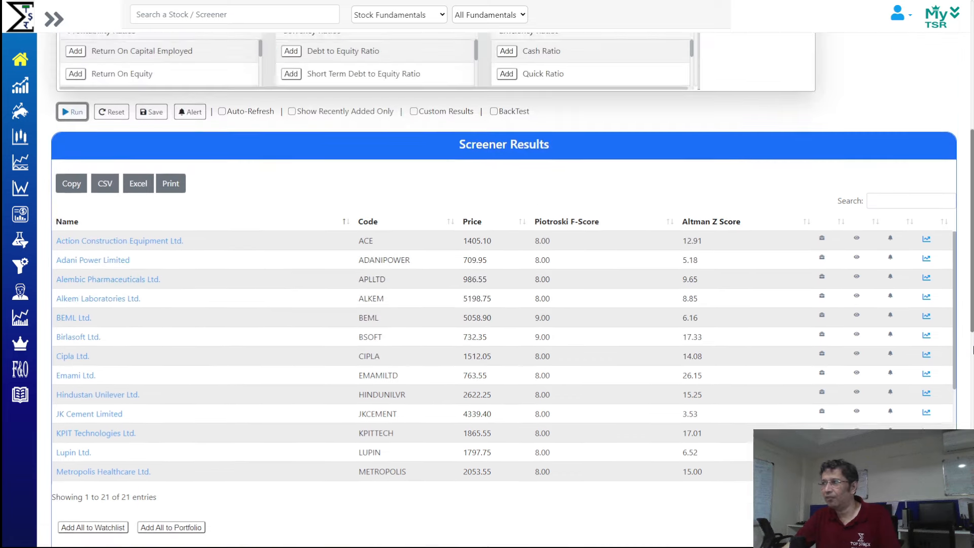
Step: Reset the screener and add an FY Total Revenue/Income filter that requires the latest year's value above 10000 Cr
{"action": "scroll", "coordinate": [972, 190], "scroll_direction": "up", "scroll_amount": 6}
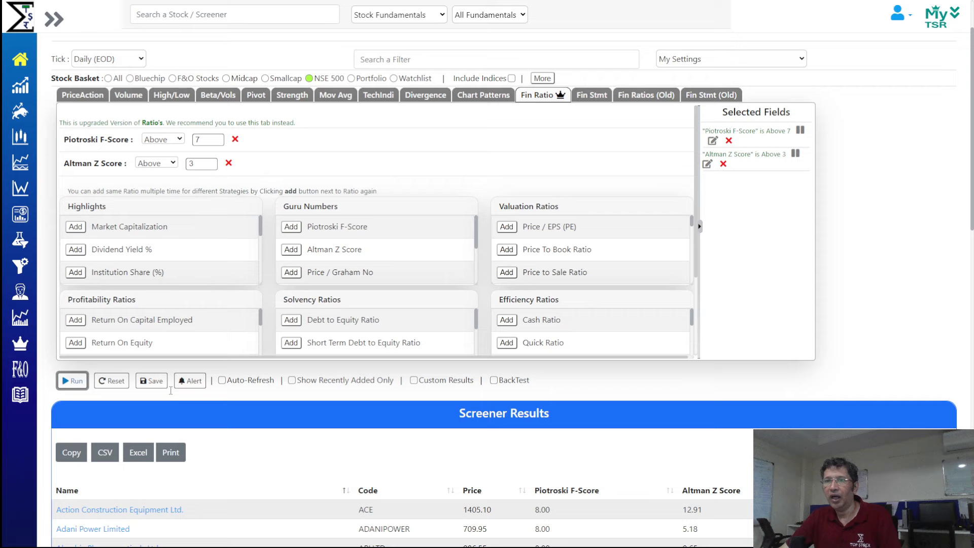
{"action": "left_click", "coordinate": [111, 380]}
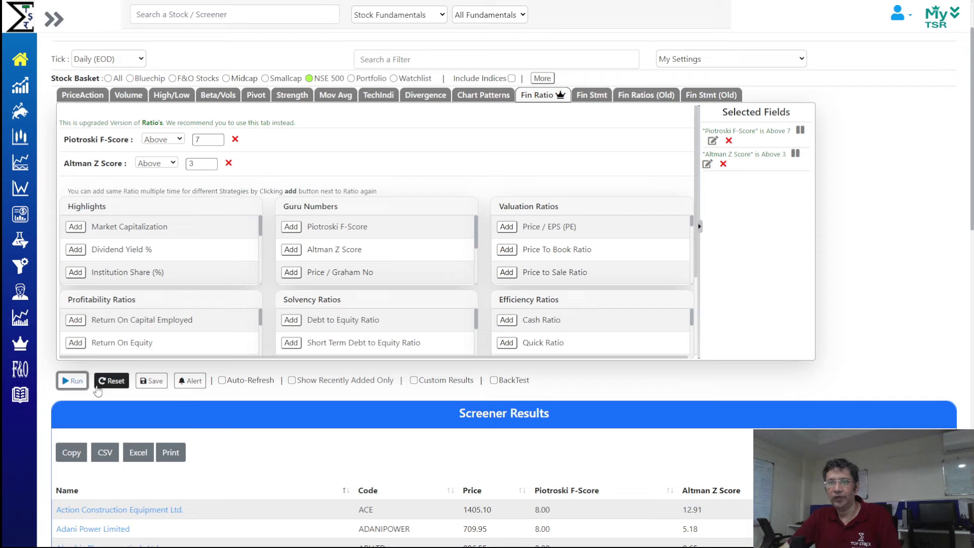
{"action": "left_click", "coordinate": [584, 101]}
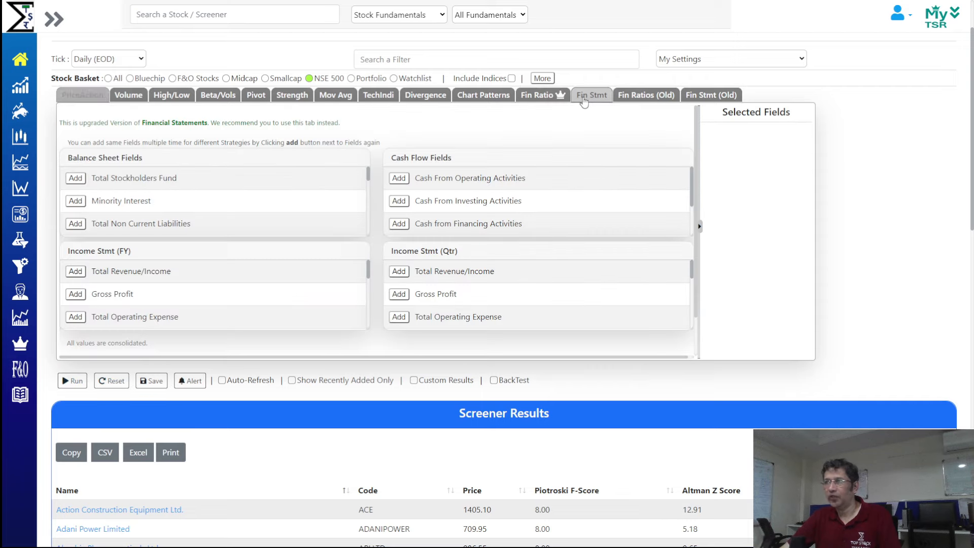
{"action": "left_click", "coordinate": [75, 271]}
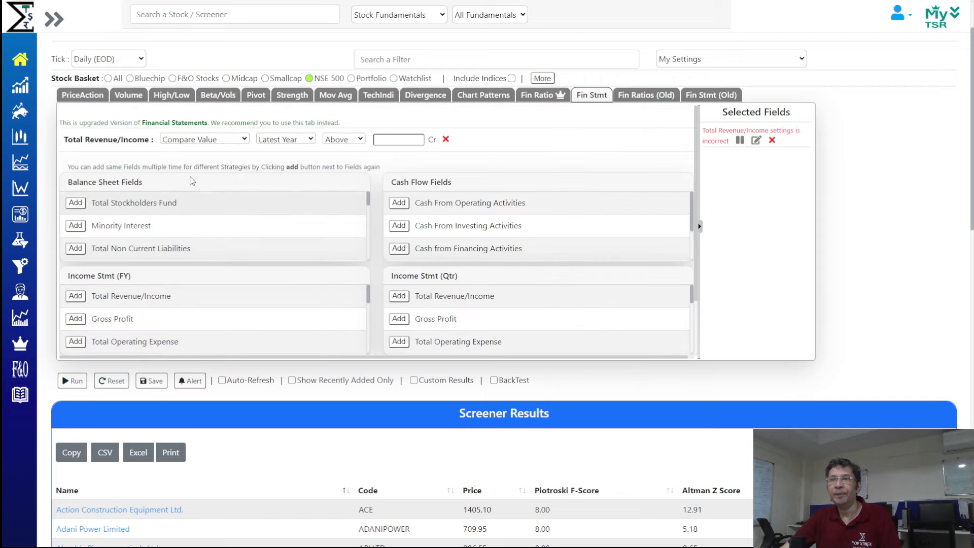
{"action": "left_click", "coordinate": [376, 140]}
{"action": "type", "text": "10000"}
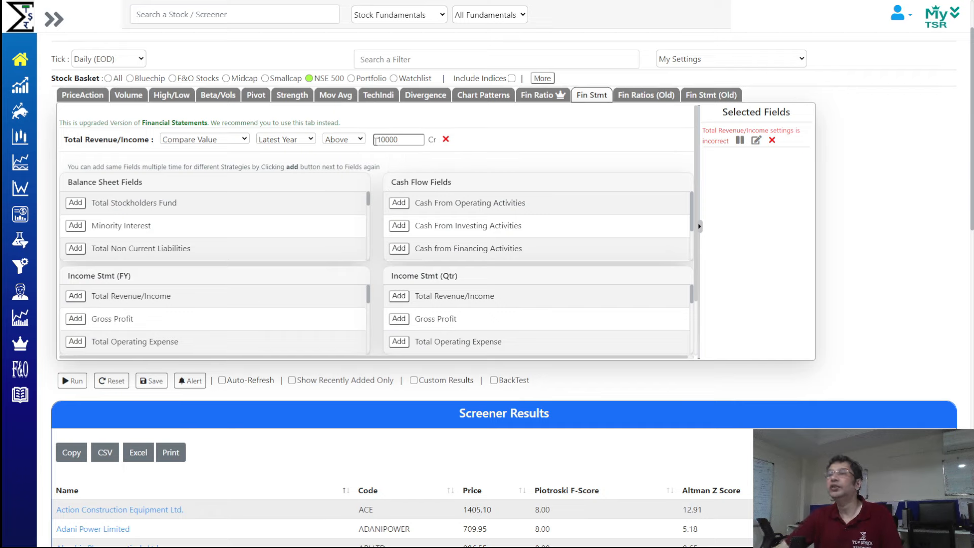
Step: Add an FY Net Income filter that requires the latest year's value above 1000 Cr
{"action": "scroll", "coordinate": [191, 317], "scroll_direction": "down", "scroll_amount": 3}
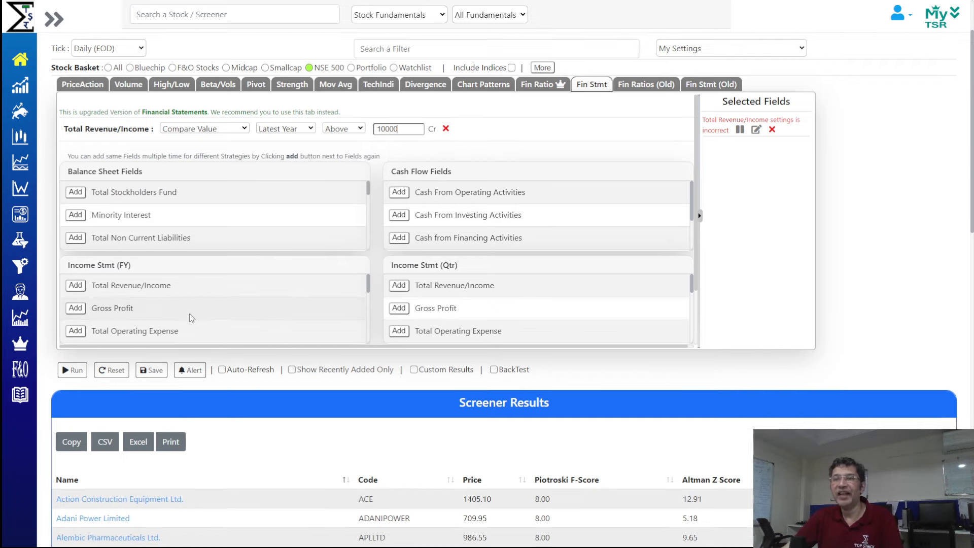
{"action": "scroll", "coordinate": [367, 166], "scroll_direction": "down", "scroll_amount": 3}
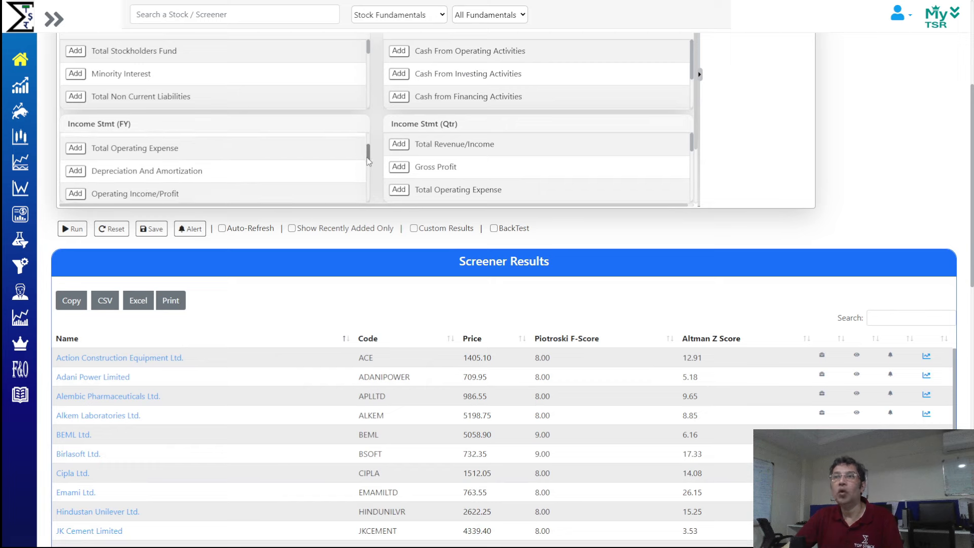
{"action": "scroll", "coordinate": [364, 174], "scroll_direction": "down", "scroll_amount": 2}
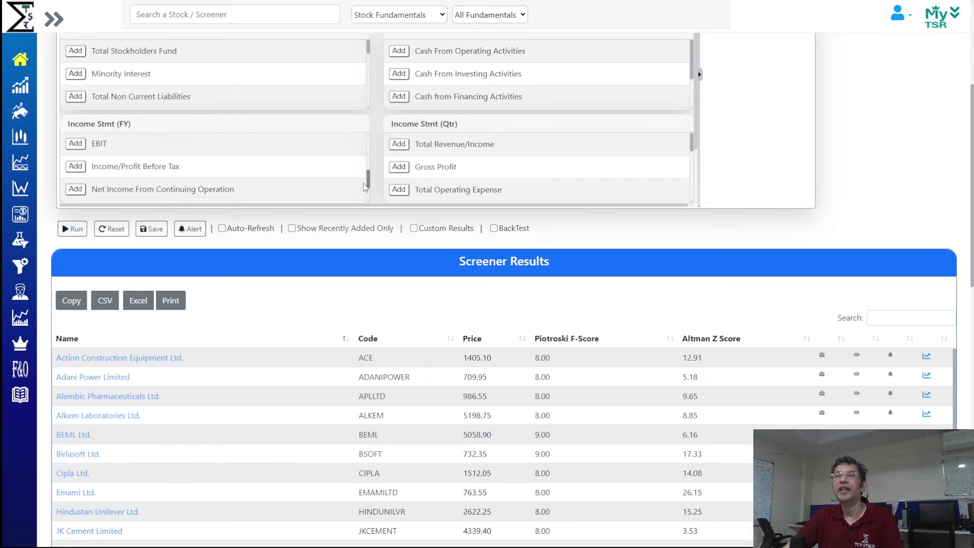
{"action": "scroll", "coordinate": [173, 169], "scroll_direction": "down", "scroll_amount": 2}
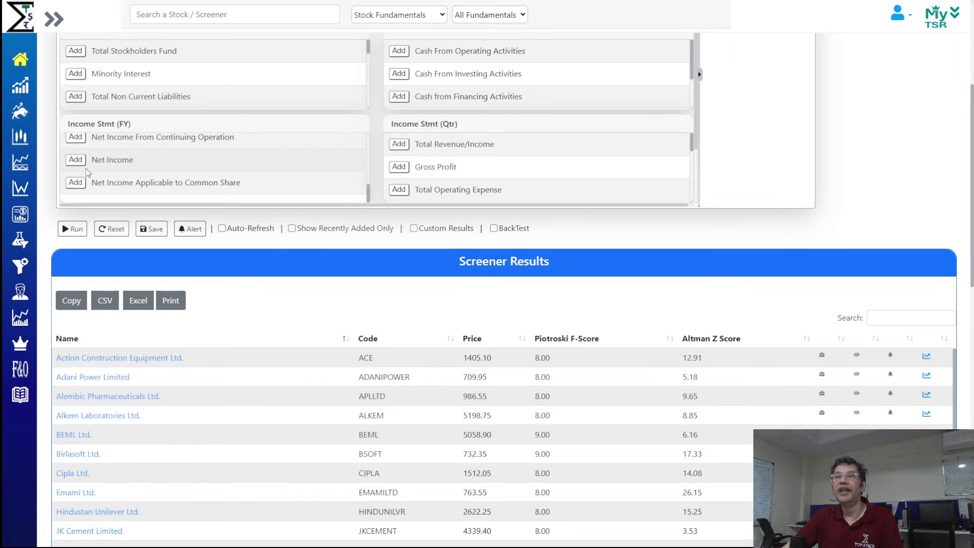
{"action": "scroll", "coordinate": [175, 187], "scroll_direction": "up", "scroll_amount": 1}
{"action": "scroll", "coordinate": [176, 190], "scroll_direction": "up", "scroll_amount": 4}
{"action": "scroll", "coordinate": [584, 243], "scroll_direction": "up", "scroll_amount": 5}
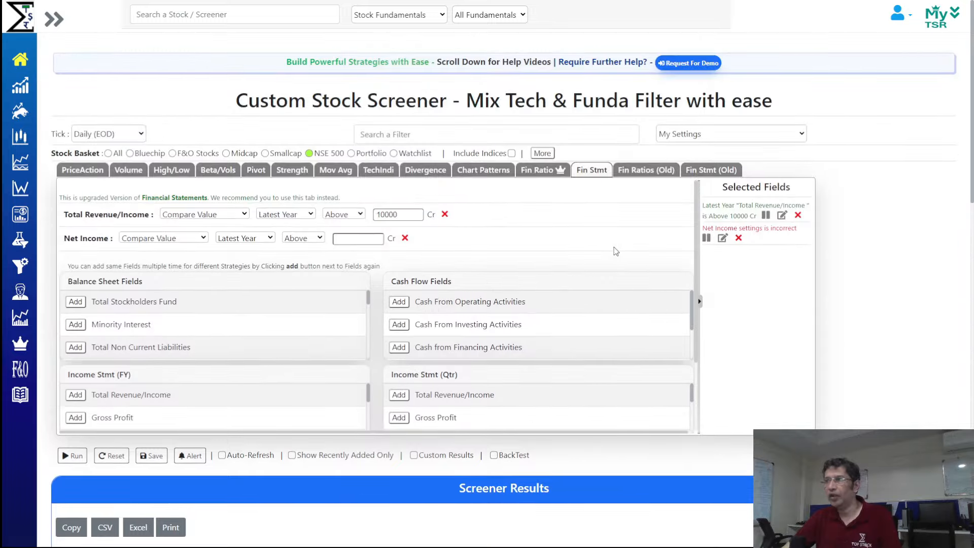
{"action": "left_click", "coordinate": [352, 238]}
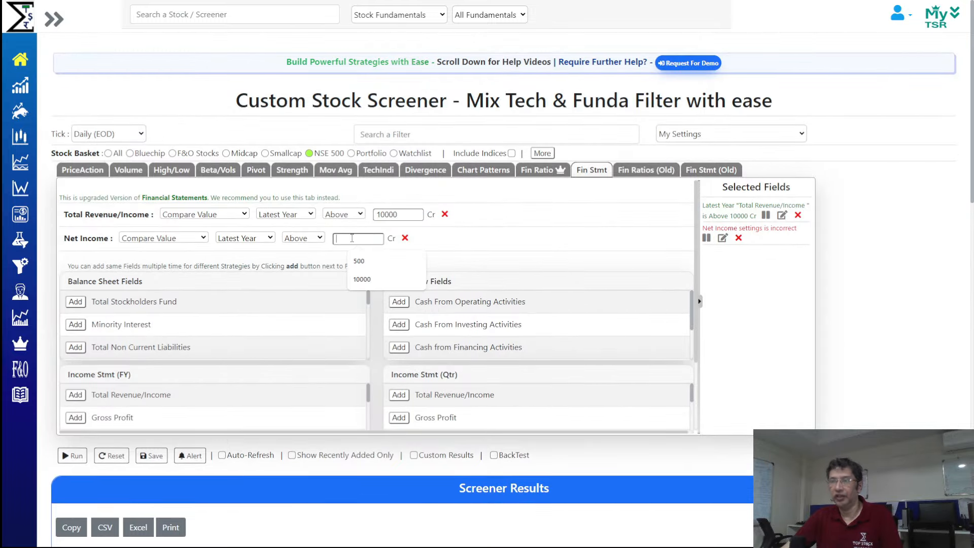
{"action": "type", "text": "1000"}
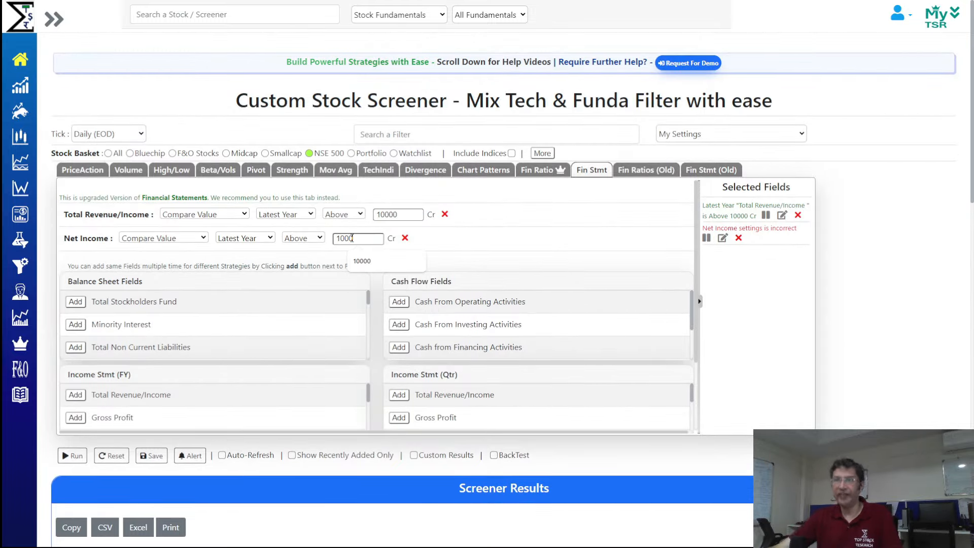
{"action": "left_click", "coordinate": [577, 234]}
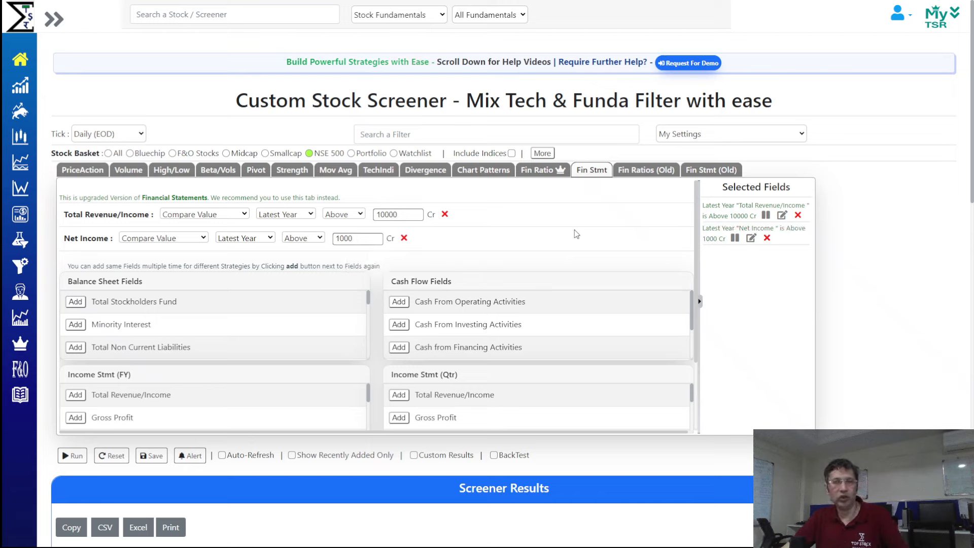
Step: Run the screener with the revenue and net income filters and review the matching stocks
{"action": "left_click", "coordinate": [76, 465]}
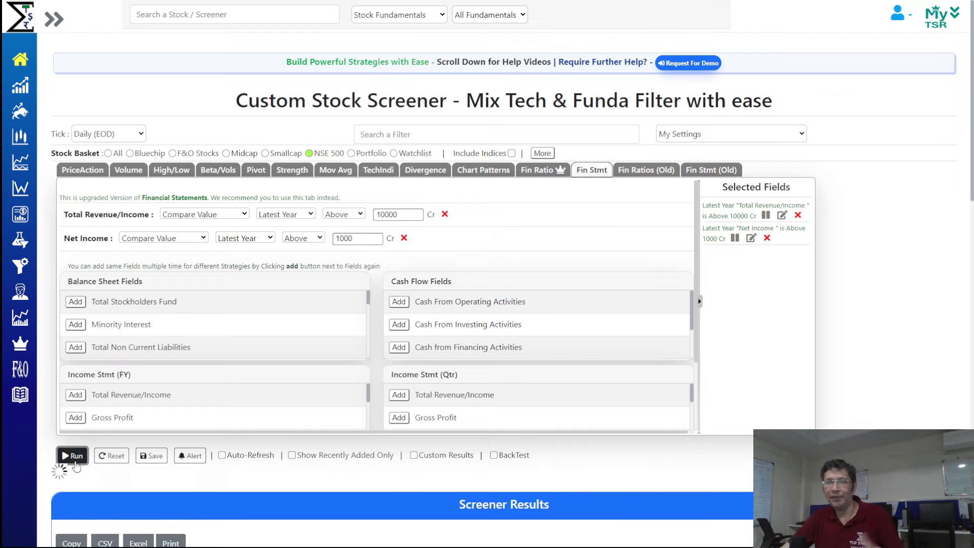
{"action": "scroll", "coordinate": [75, 461], "scroll_direction": "down", "scroll_amount": 10}
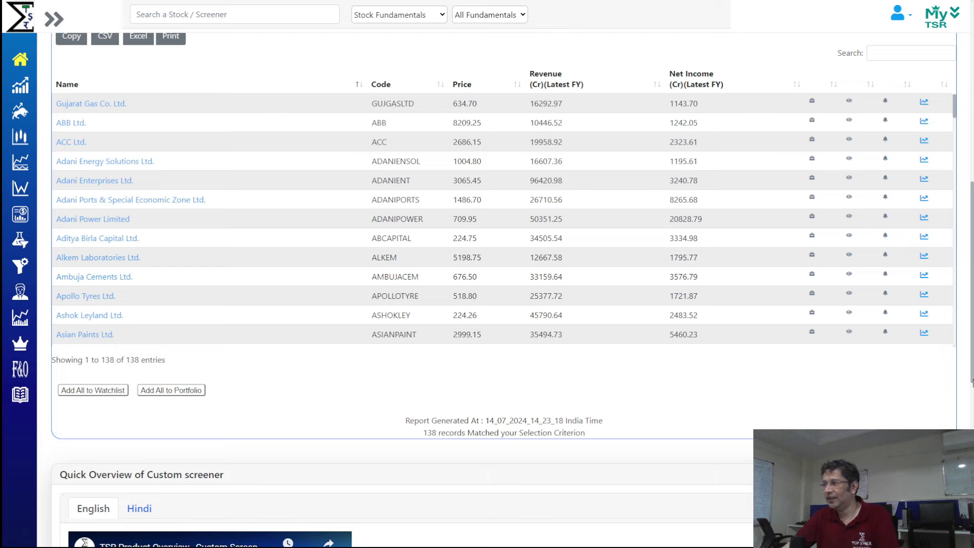
{"action": "left_click_drag", "start_coordinate": [973, 383], "coordinate": [973, 252]}
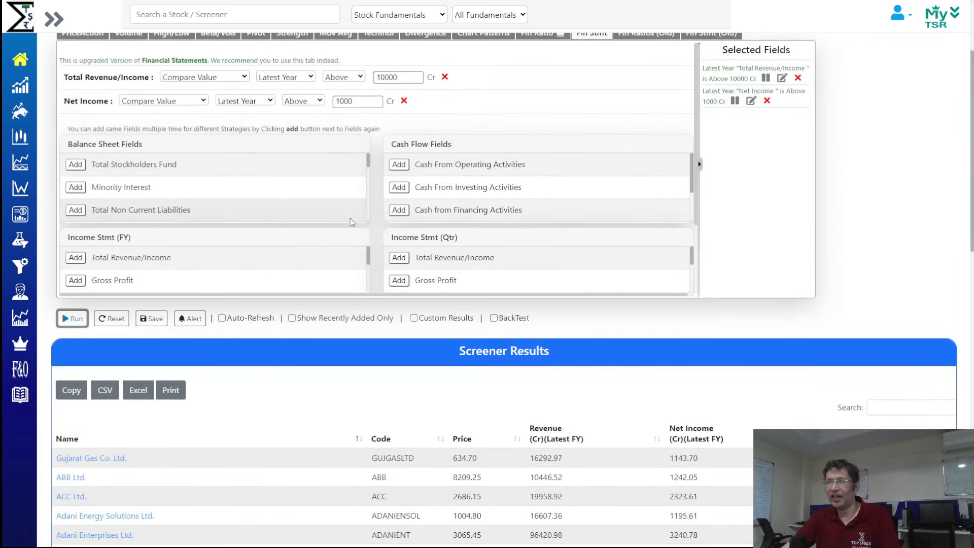
Step: Look through the available cash flow and annual income statement fields for filtering
{"action": "scroll", "coordinate": [350, 218], "scroll_direction": "up", "scroll_amount": 1}
{"action": "scroll", "coordinate": [532, 261], "scroll_direction": "down", "scroll_amount": 1}
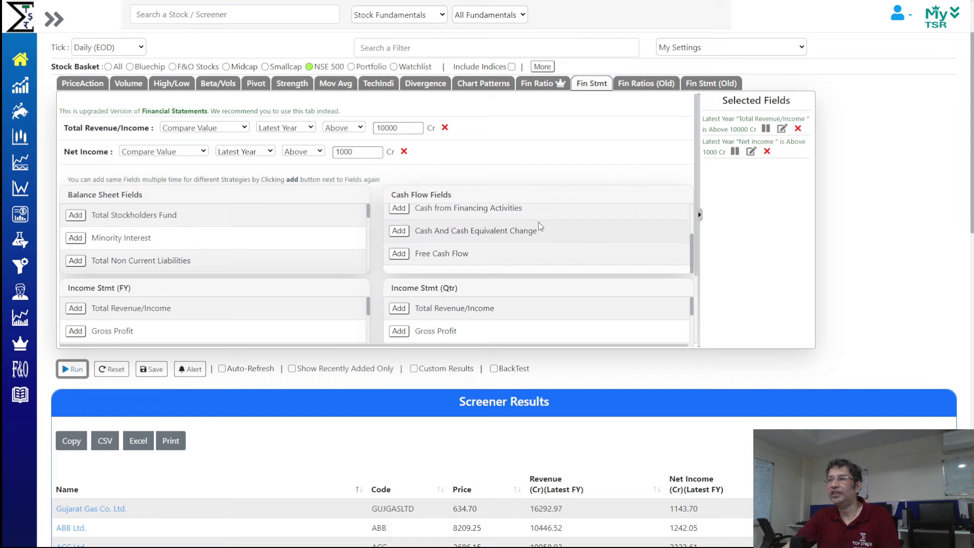
{"action": "scroll", "coordinate": [567, 298], "scroll_direction": "down", "scroll_amount": 2}
{"action": "scroll", "coordinate": [193, 239], "scroll_direction": "down", "scroll_amount": 5}
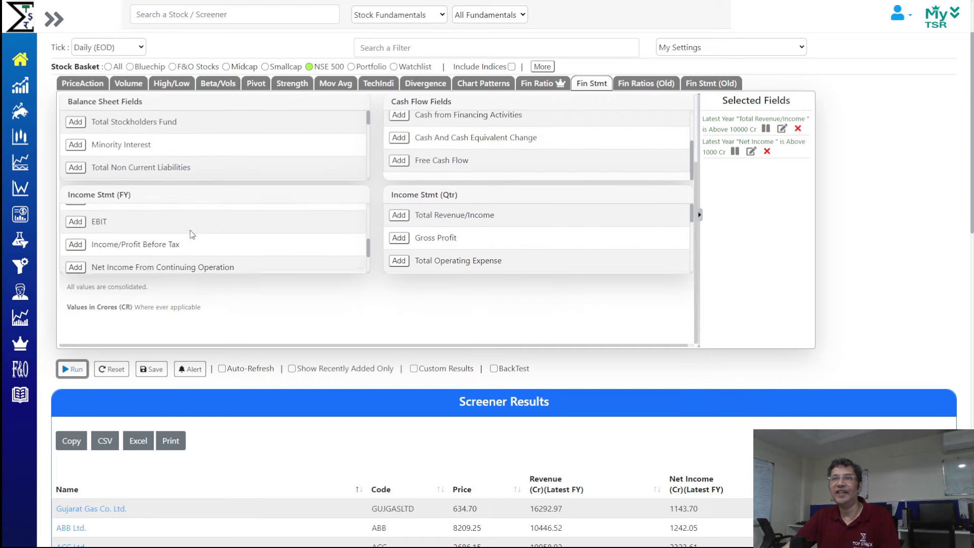
{"action": "scroll", "coordinate": [194, 238], "scroll_direction": "up", "scroll_amount": 2}
{"action": "scroll", "coordinate": [193, 239], "scroll_direction": "down", "scroll_amount": 2}
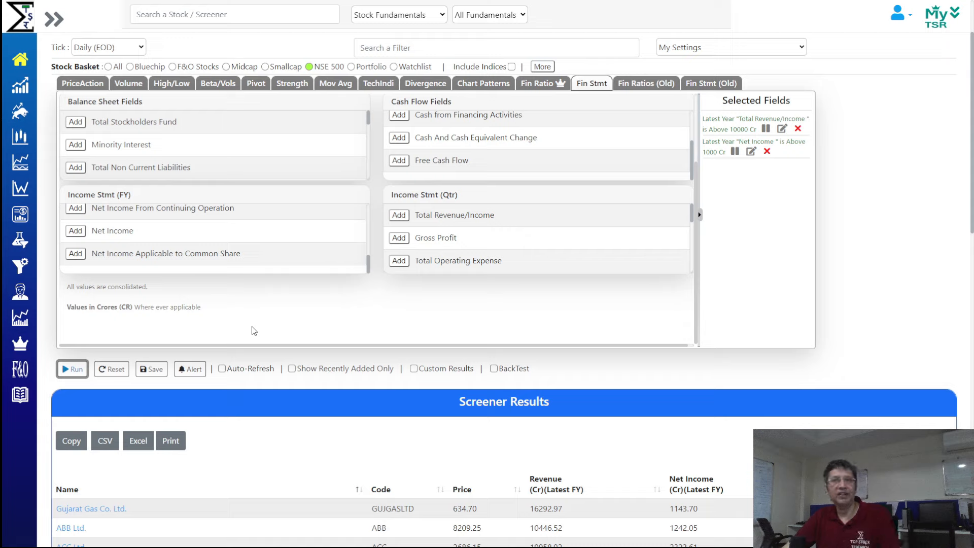
{"action": "key", "text": "alt+Tab"}
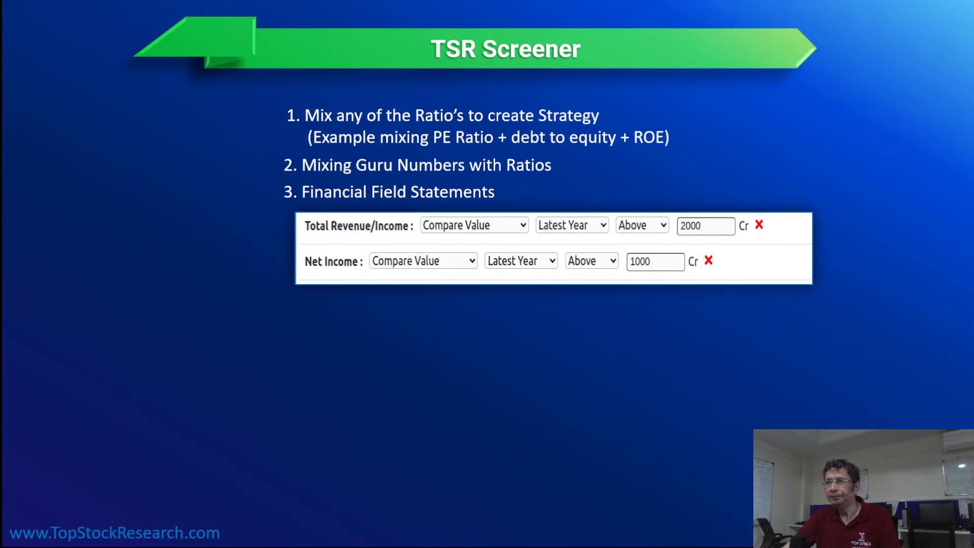
{"action": "left_click", "coordinate": [470, 380]}
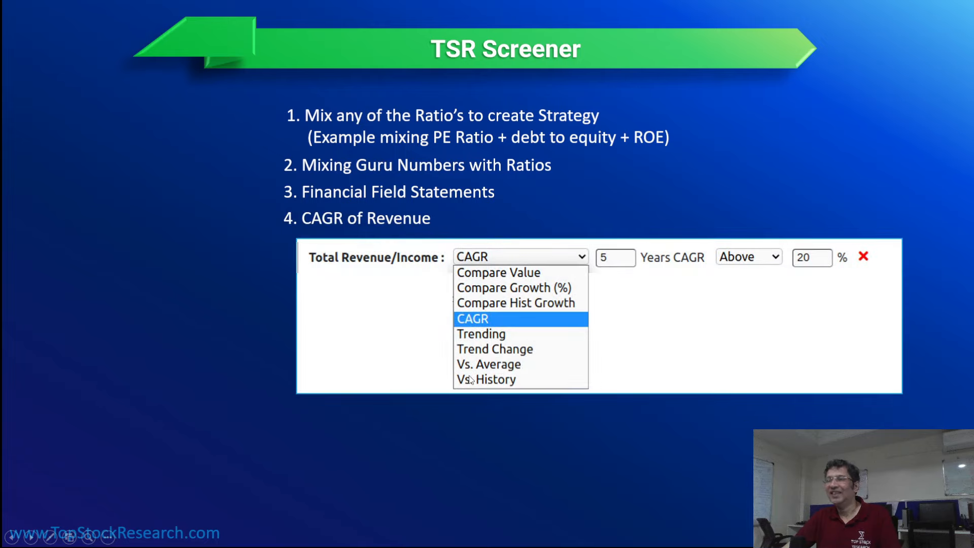
Step: Switch back to the TopStockResearch custom screener, reset it and add an FY Total Revenue/Income filter
{"action": "key", "text": "alt+Tab"}
{"action": "left_click", "coordinate": [112, 369]}
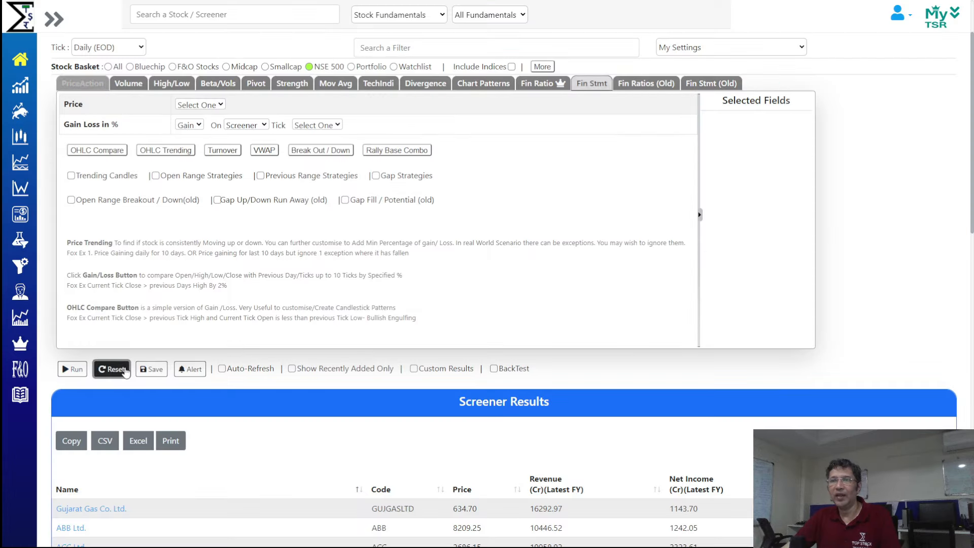
{"action": "scroll", "coordinate": [333, 238], "scroll_direction": "up", "scroll_amount": 2}
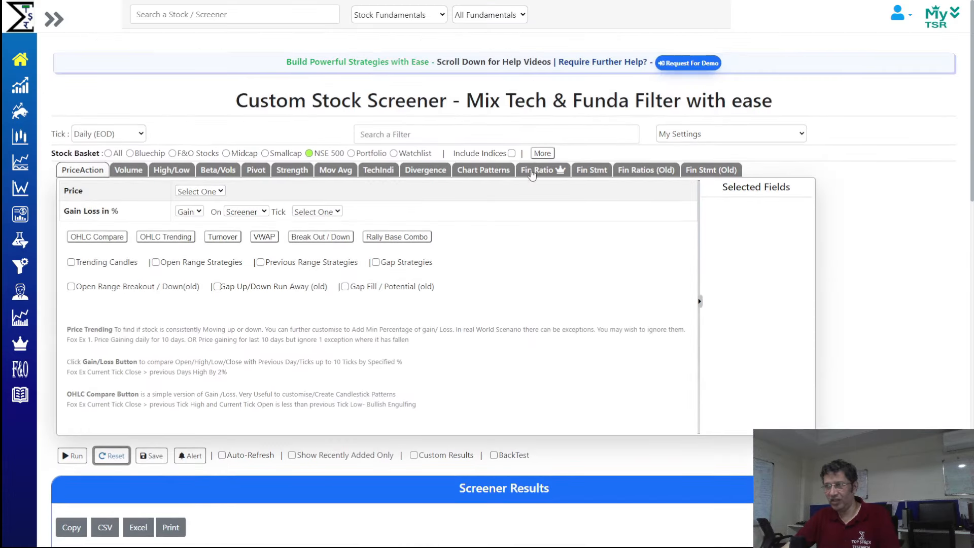
{"action": "left_click", "coordinate": [583, 173]}
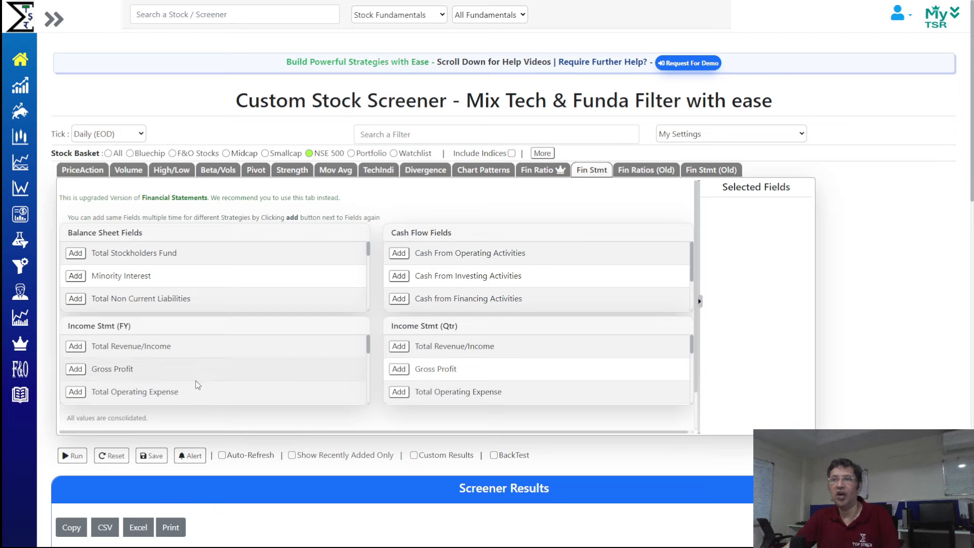
{"action": "left_click", "coordinate": [76, 346]}
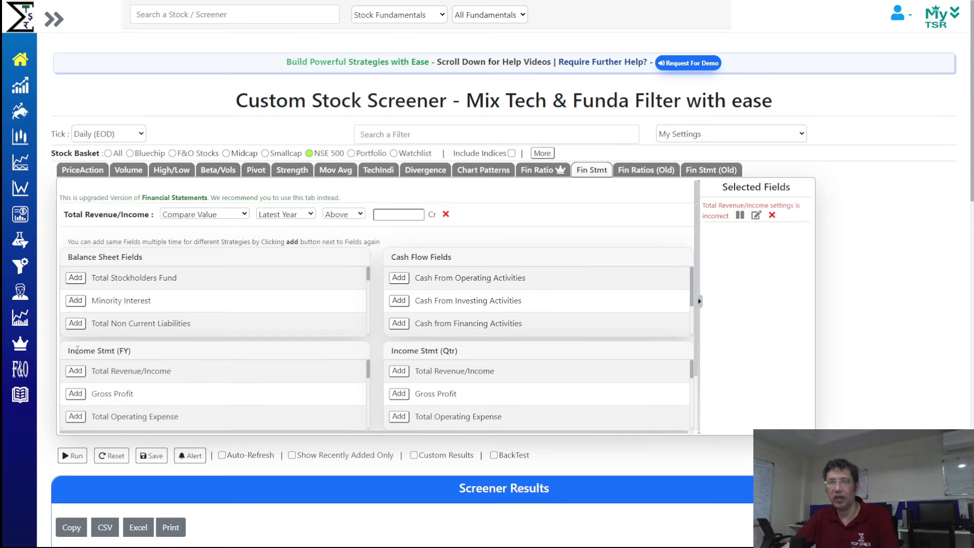
Step: Set the Total Revenue/Income filter to a 5-year CAGR above 25%
{"action": "left_click", "coordinate": [298, 218]}
{"action": "left_click", "coordinate": [298, 218]}
{"action": "left_click", "coordinate": [226, 217]}
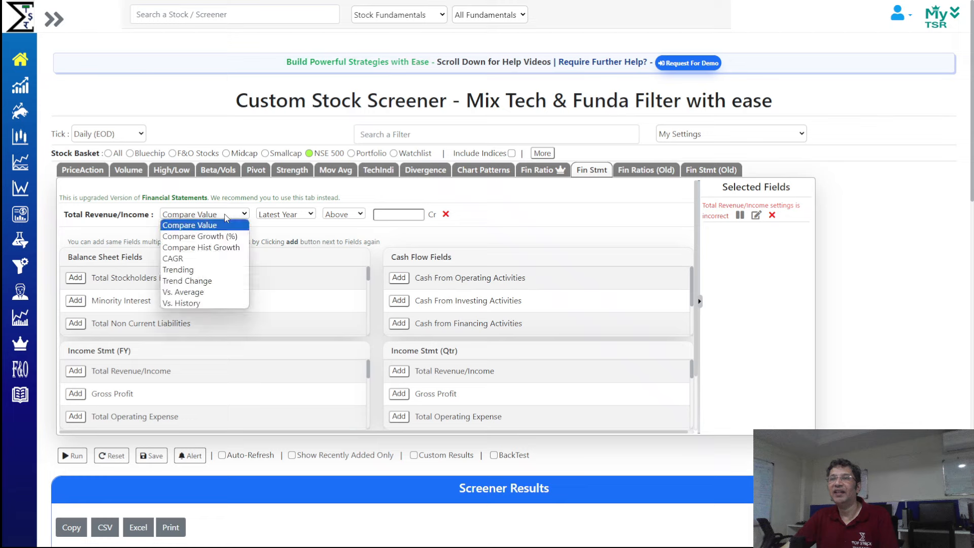
{"action": "left_click", "coordinate": [234, 249]}
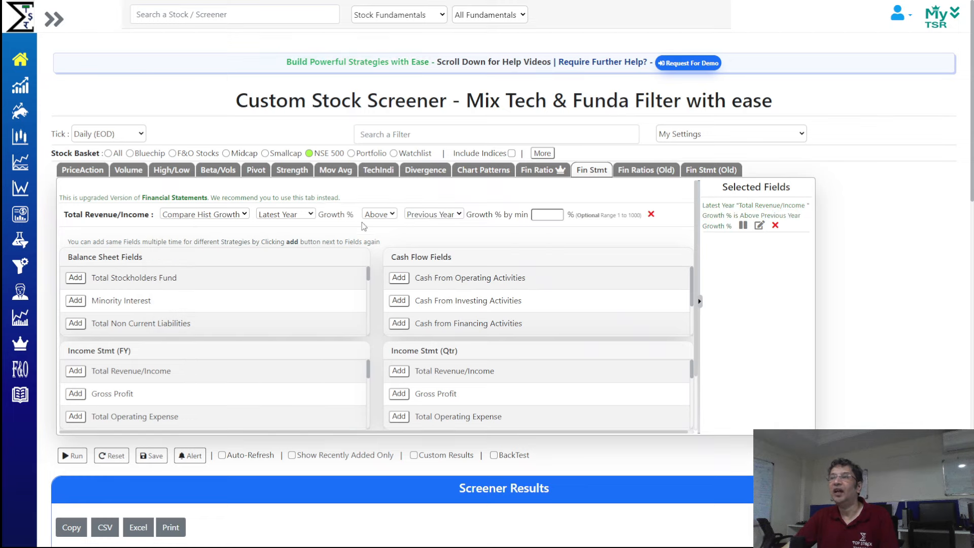
{"action": "left_click", "coordinate": [244, 214]}
{"action": "left_click", "coordinate": [223, 259]}
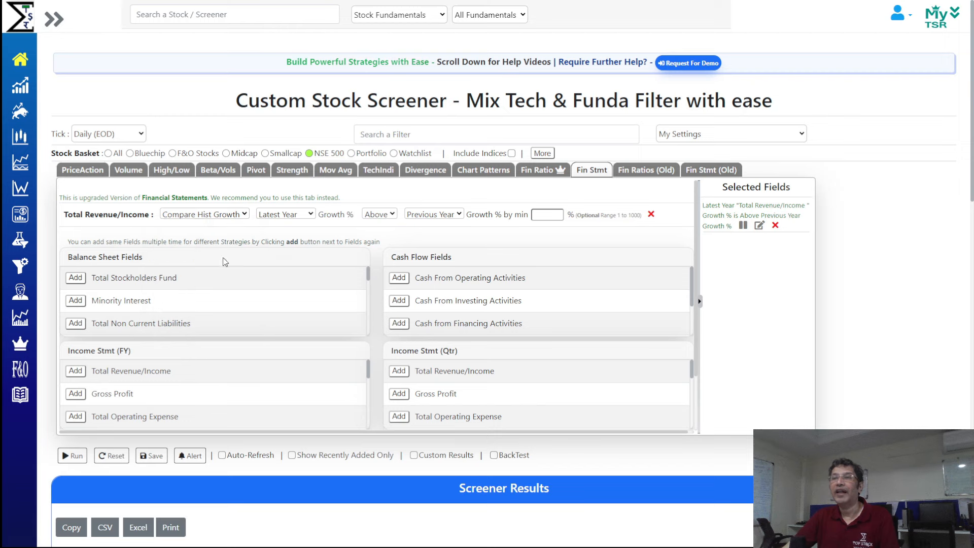
{"action": "left_click", "coordinate": [279, 214]}
{"action": "type", "text": "5"}
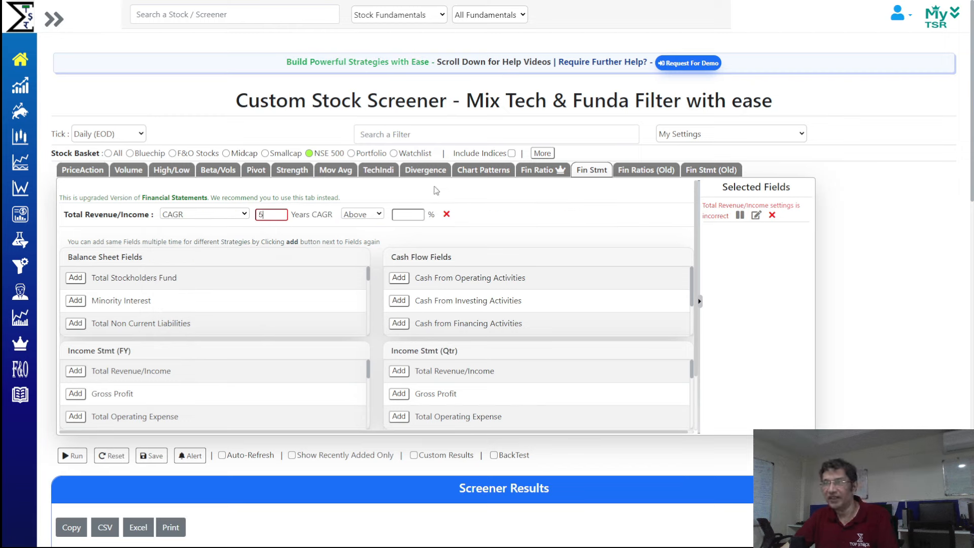
{"action": "left_click", "coordinate": [406, 215]}
{"action": "type", "text": "25"}
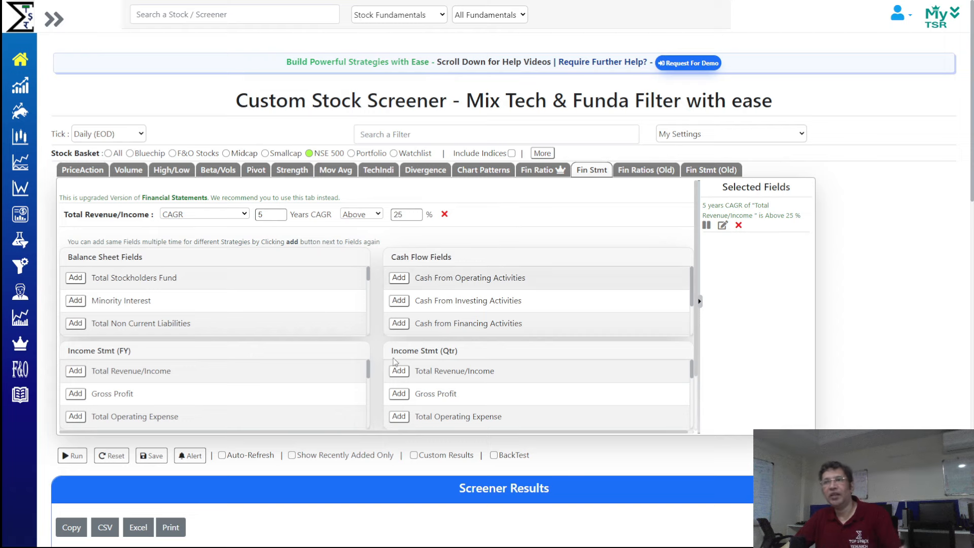
Step: Run the screener with the 5-year revenue CAGR filter and review the matching stocks
{"action": "left_click", "coordinate": [73, 456]}
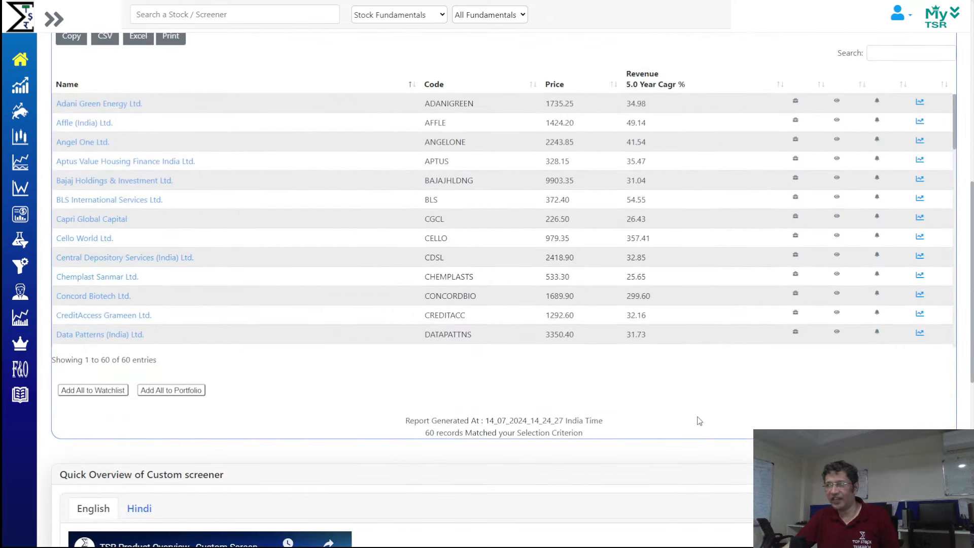
{"action": "scroll", "coordinate": [939, 391], "scroll_direction": "up", "scroll_amount": 3}
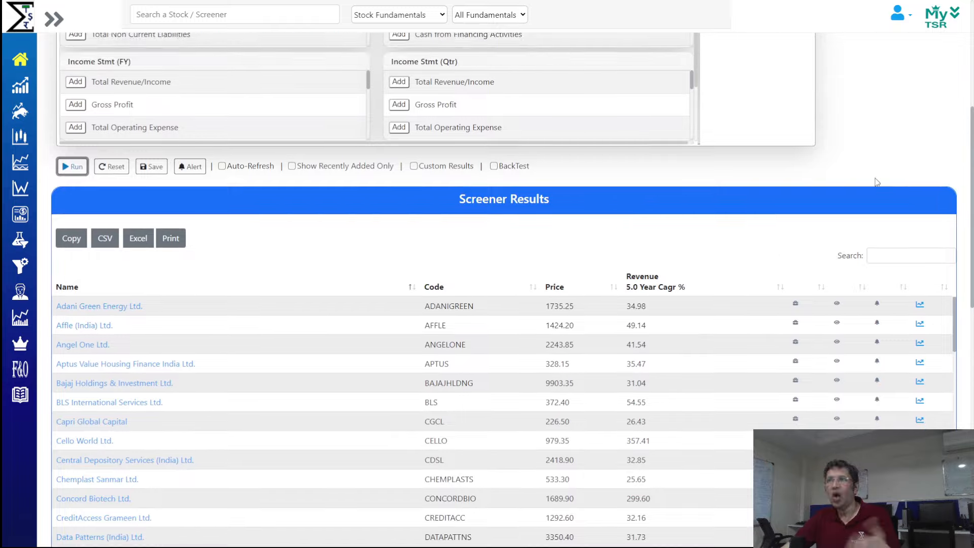
{"action": "scroll", "coordinate": [870, 174], "scroll_direction": "up", "scroll_amount": 5}
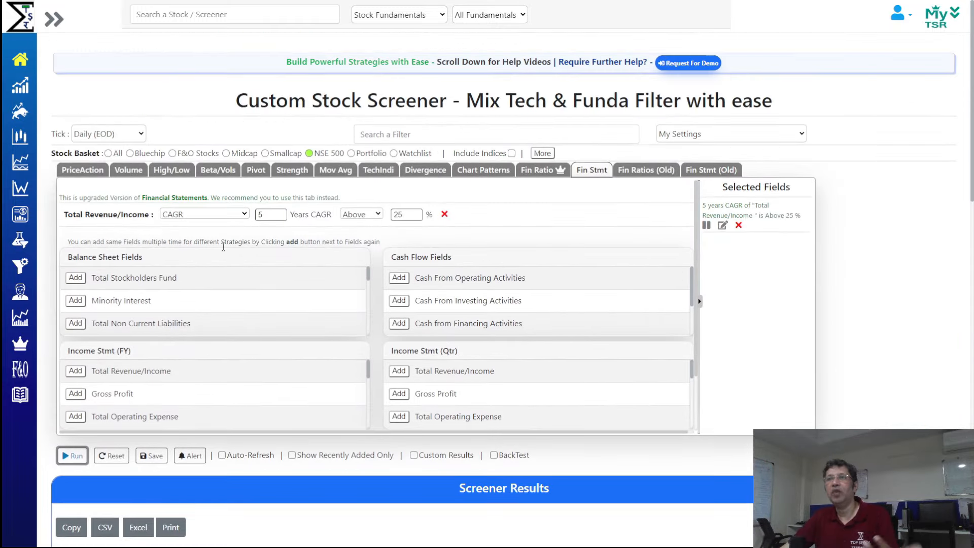
Step: Add a second FY Total Revenue/Income filter that requires the latest year's value above 10000 Cr
{"action": "left_click", "coordinate": [75, 372]}
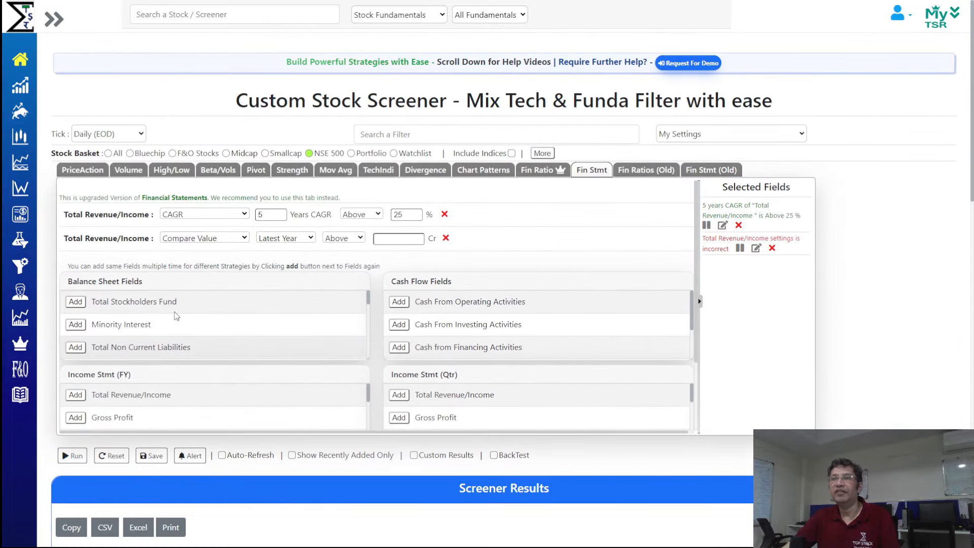
{"action": "left_click", "coordinate": [406, 238]}
{"action": "type", "text": "10000"}
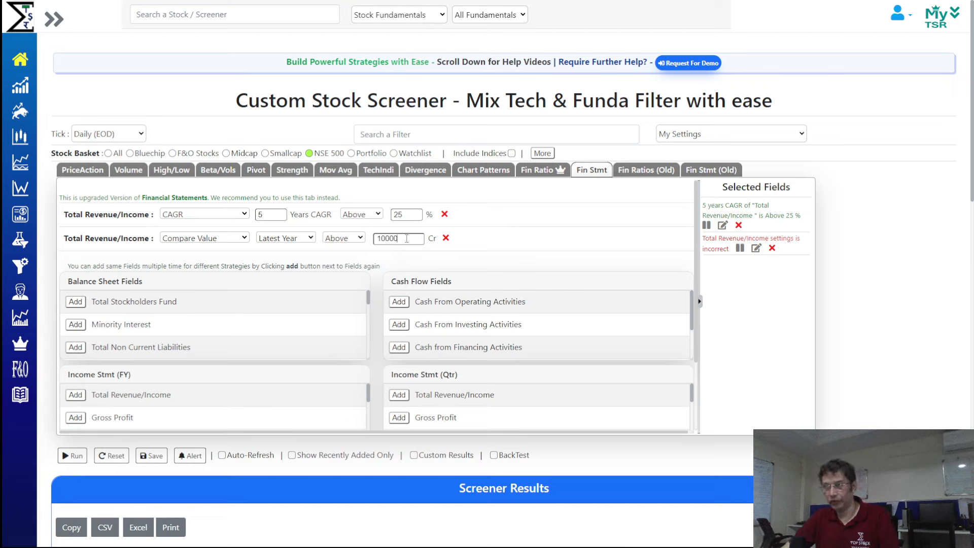
{"action": "left_click", "coordinate": [529, 232]}
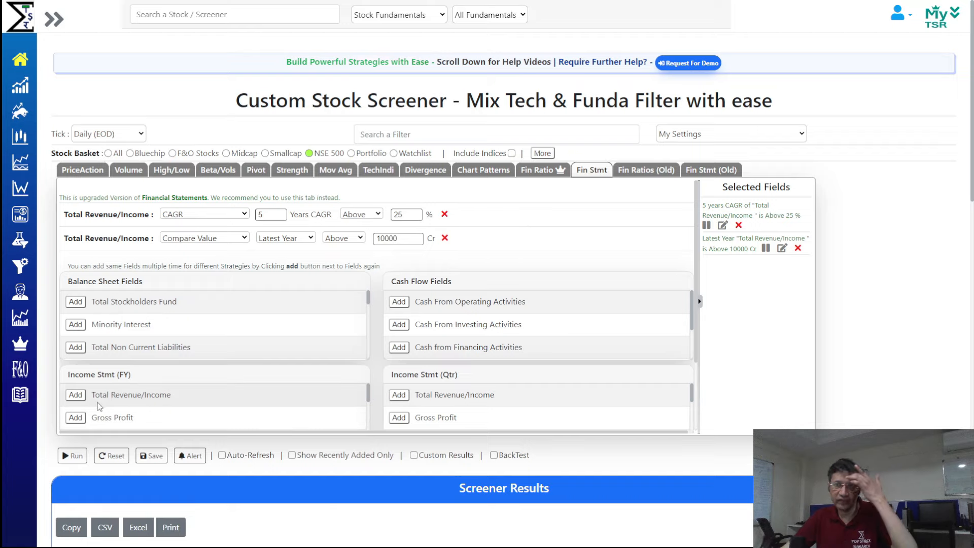
Step: Run the screener with both the revenue CAGR and latest-year revenue filters and review the matching stocks
{"action": "left_click", "coordinate": [72, 456]}
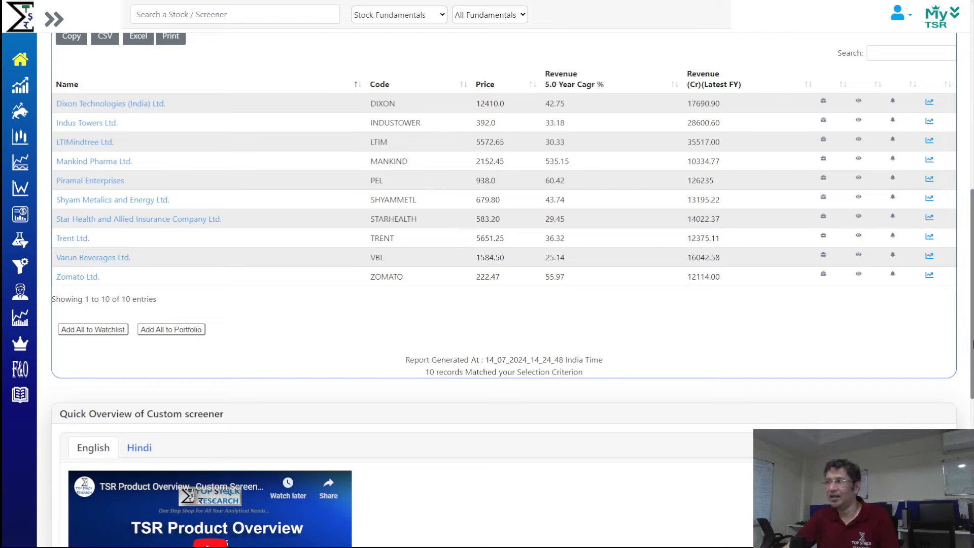
{"action": "left_click_drag", "start_coordinate": [971, 345], "coordinate": [972, 208]}
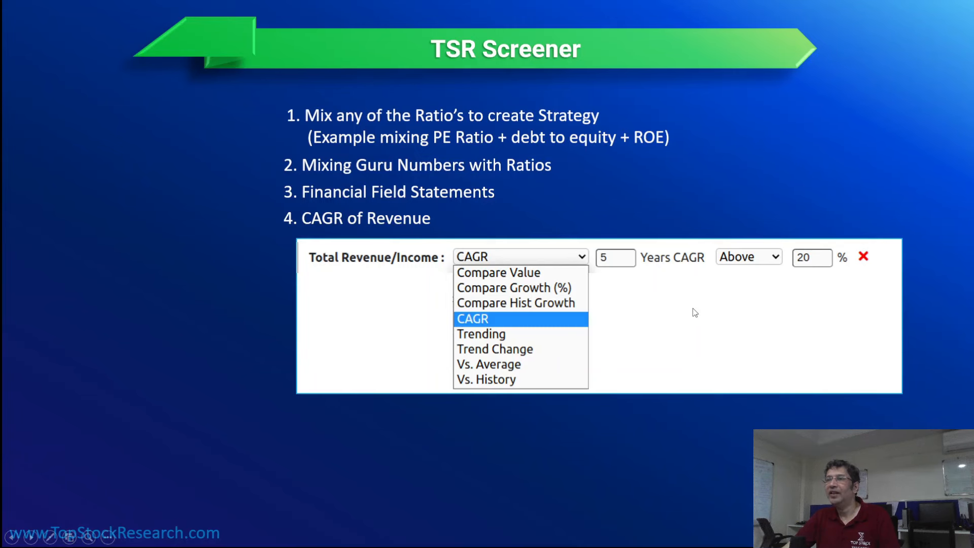
Step: Remove the latest-year revenue filter of 10000 Cr and rerun the screener with only the revenue CAGR filter
{"action": "left_click", "coordinate": [693, 309]}
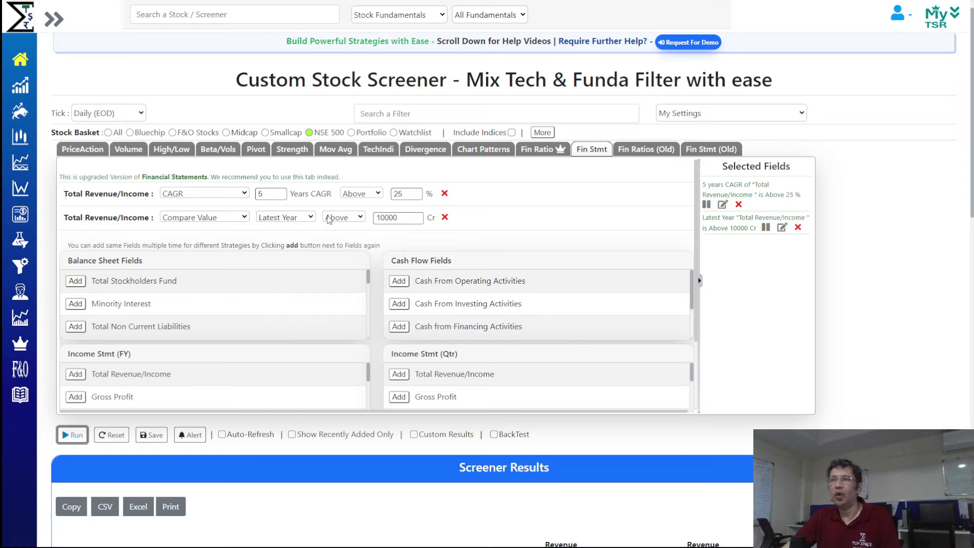
{"action": "left_click", "coordinate": [445, 218]}
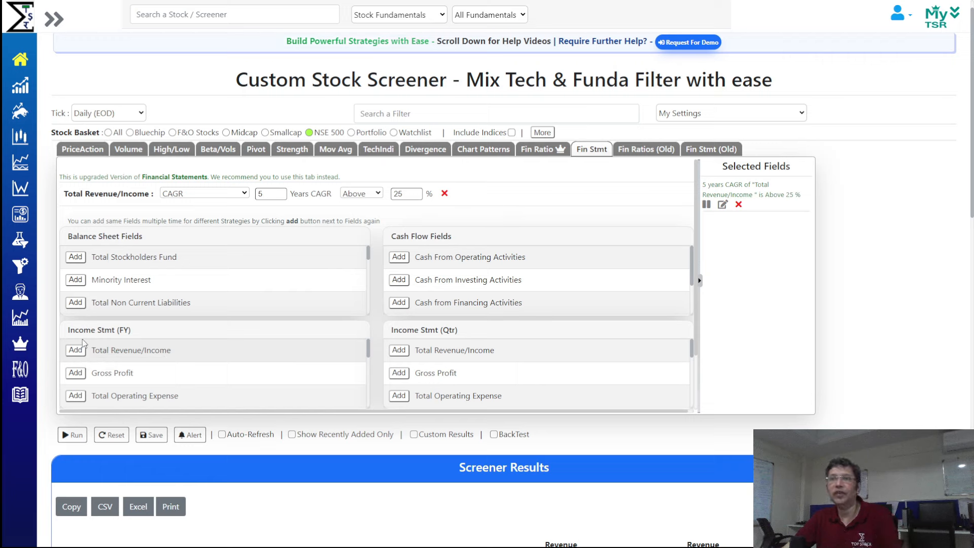
{"action": "scroll", "coordinate": [951, 334], "scroll_direction": "down", "scroll_amount": 1}
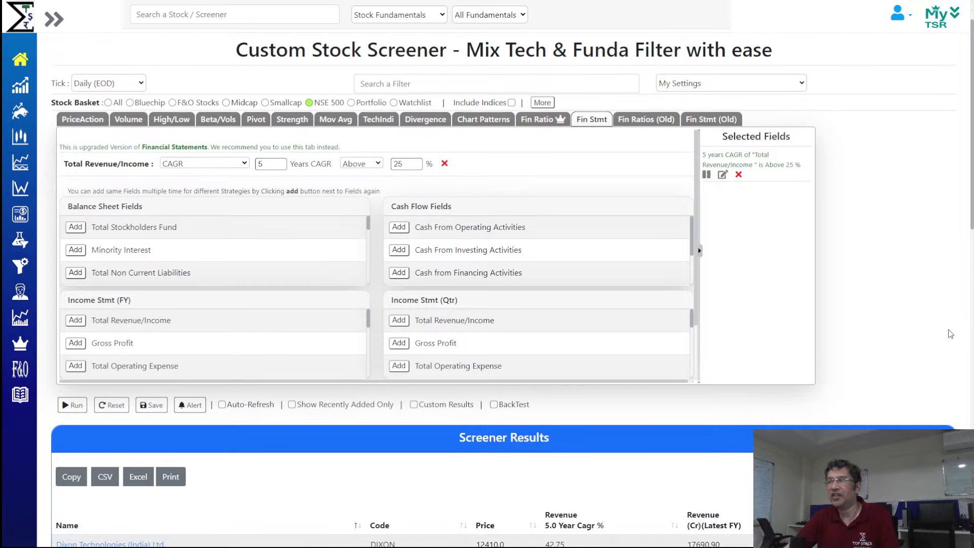
{"action": "left_click_drag", "start_coordinate": [973, 207], "coordinate": [973, 282]}
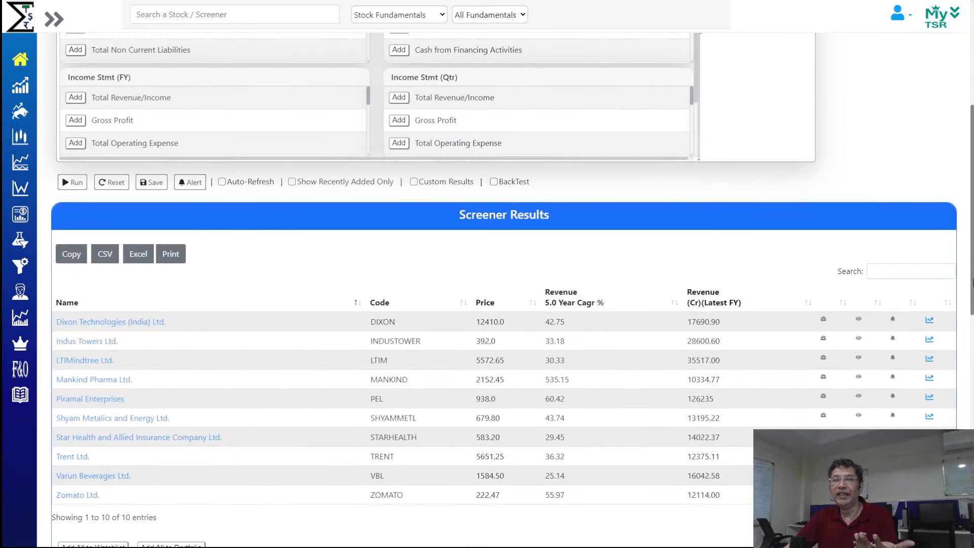
{"action": "scroll", "coordinate": [973, 281], "scroll_direction": "up", "scroll_amount": 3}
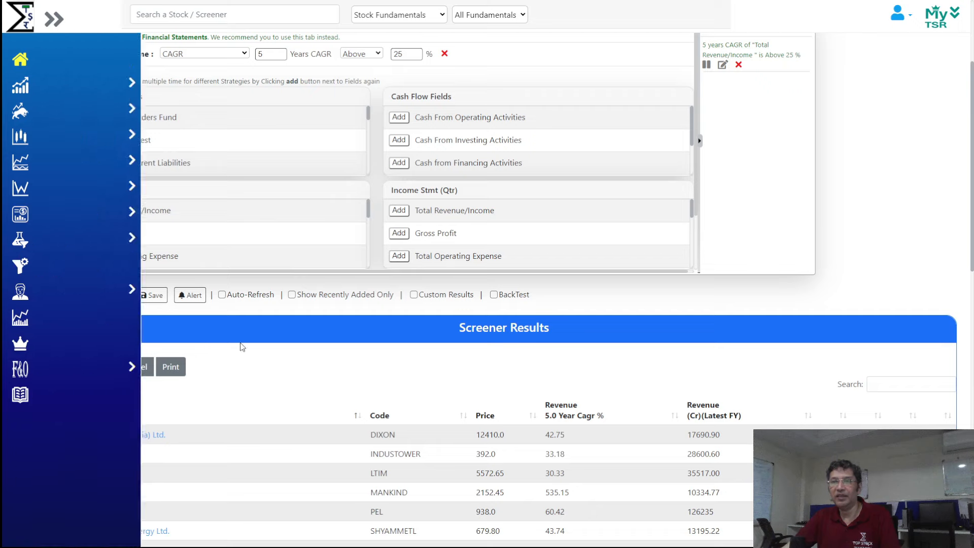
{"action": "left_click", "coordinate": [72, 295]}
{"action": "scroll", "coordinate": [682, 340], "scroll_direction": "down", "scroll_amount": 6}
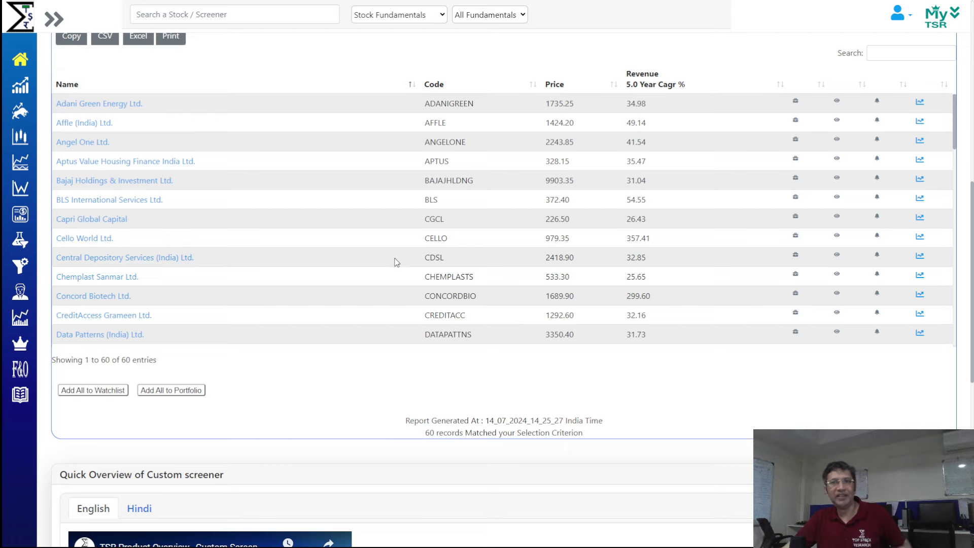
{"action": "scroll", "coordinate": [972, 249], "scroll_direction": "up", "scroll_amount": 7}
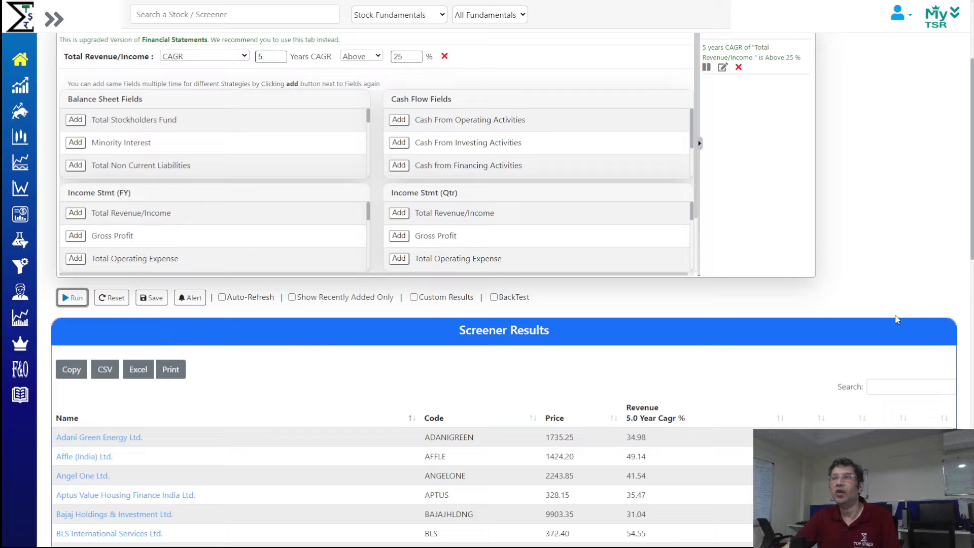
Step: Add another FY Total Revenue/Income filter that requires revenue to be trending up for at least 5 years
{"action": "scroll", "coordinate": [897, 320], "scroll_direction": "up", "scroll_amount": 3}
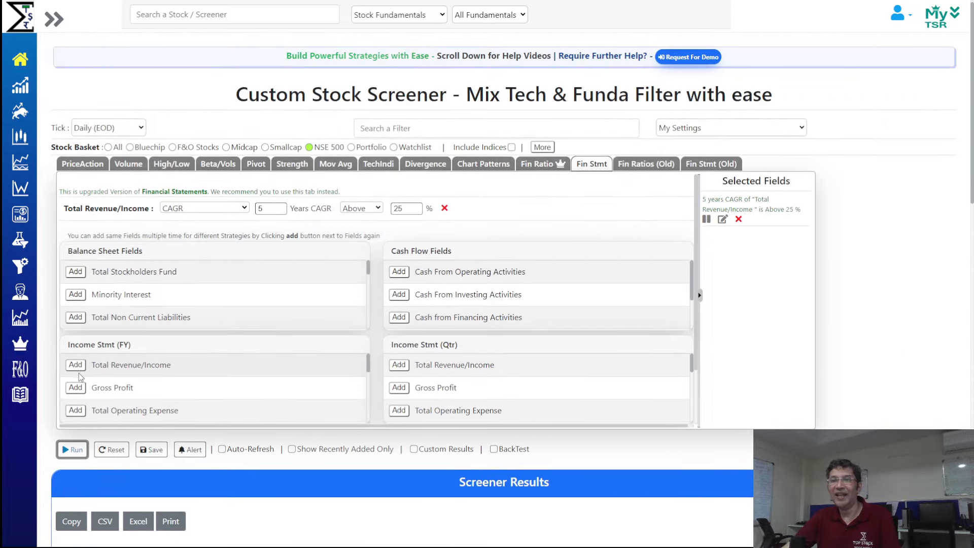
{"action": "left_click", "coordinate": [75, 365]}
{"action": "left_click", "coordinate": [191, 233]}
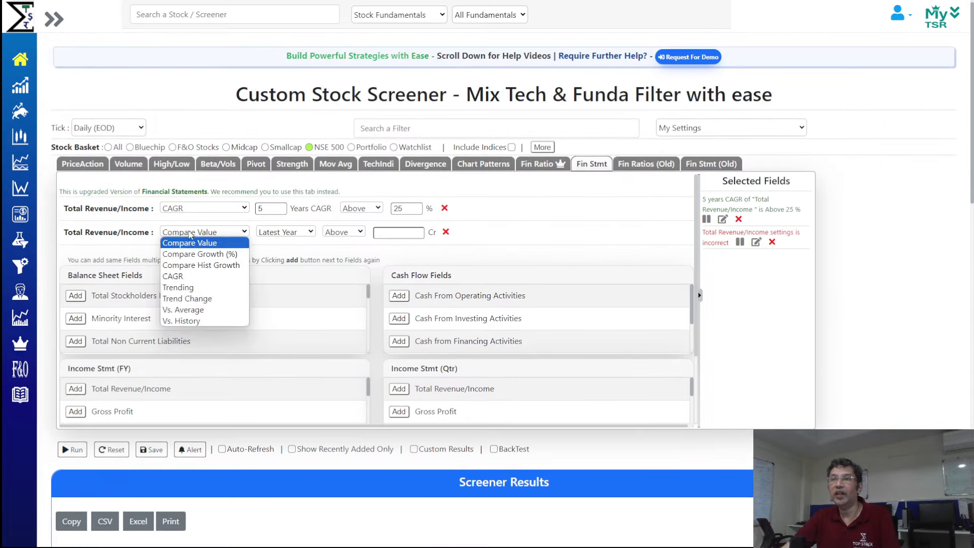
{"action": "left_click", "coordinate": [190, 287]}
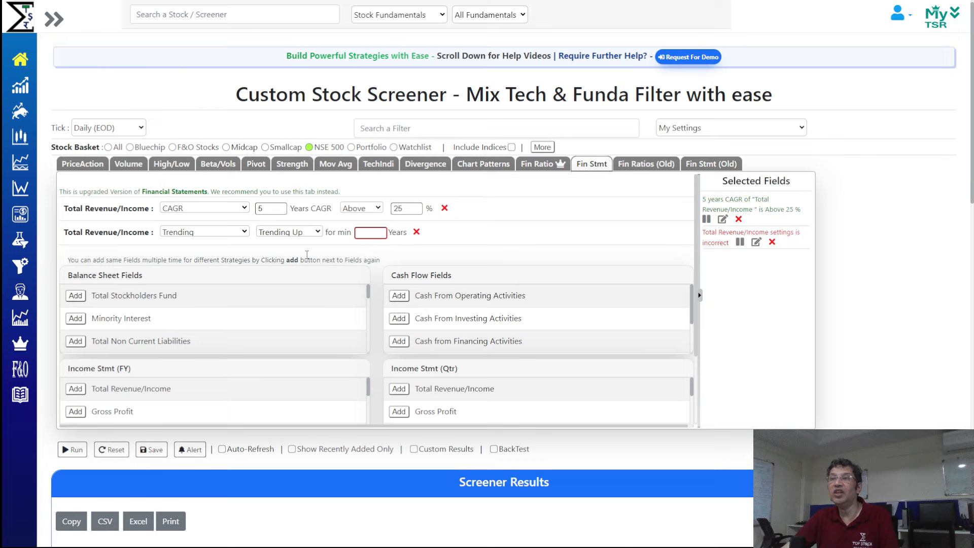
{"action": "left_click", "coordinate": [365, 234]}
{"action": "type", "text": "5"}
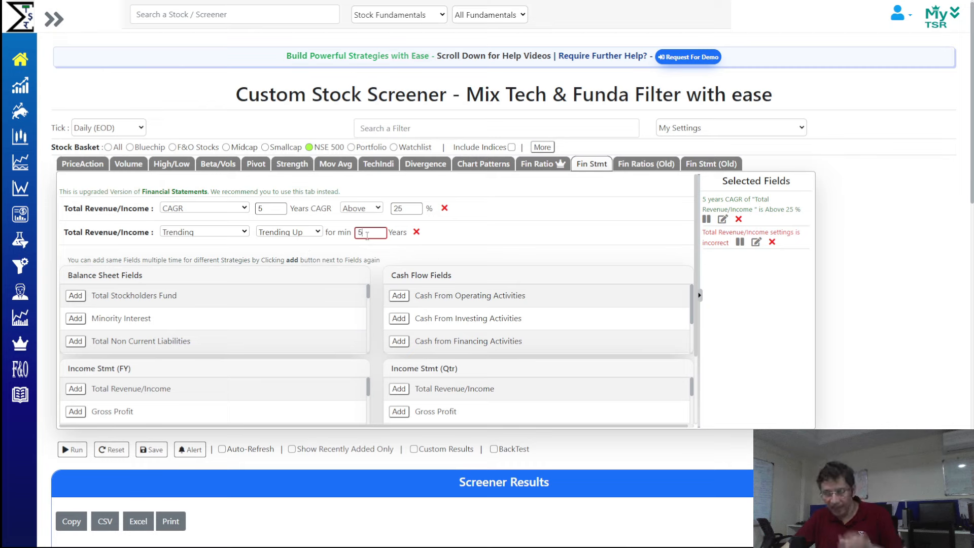
{"action": "left_click", "coordinate": [526, 233]}
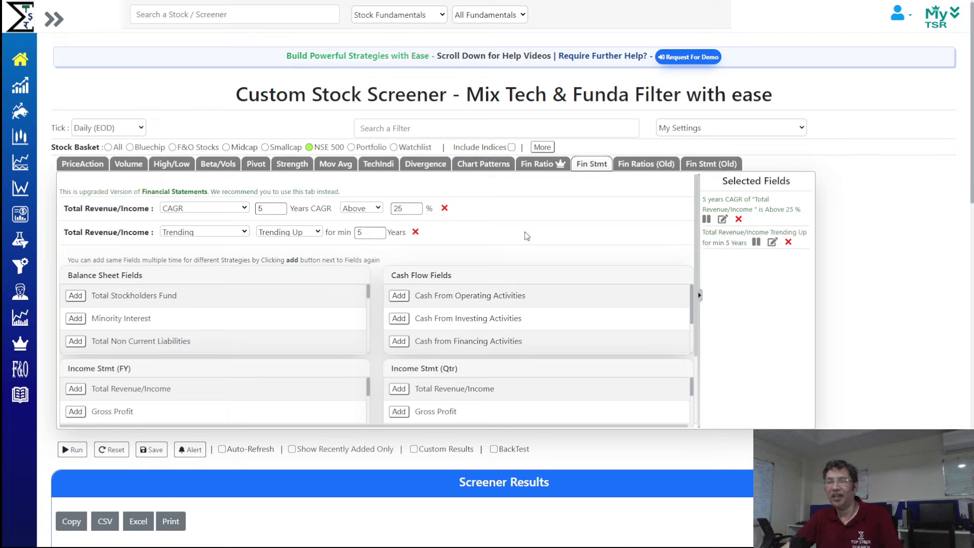
Step: Run the screener with the revenue CAGR and revenue Trending Up filters and review the matching stocks
{"action": "left_click", "coordinate": [72, 449]}
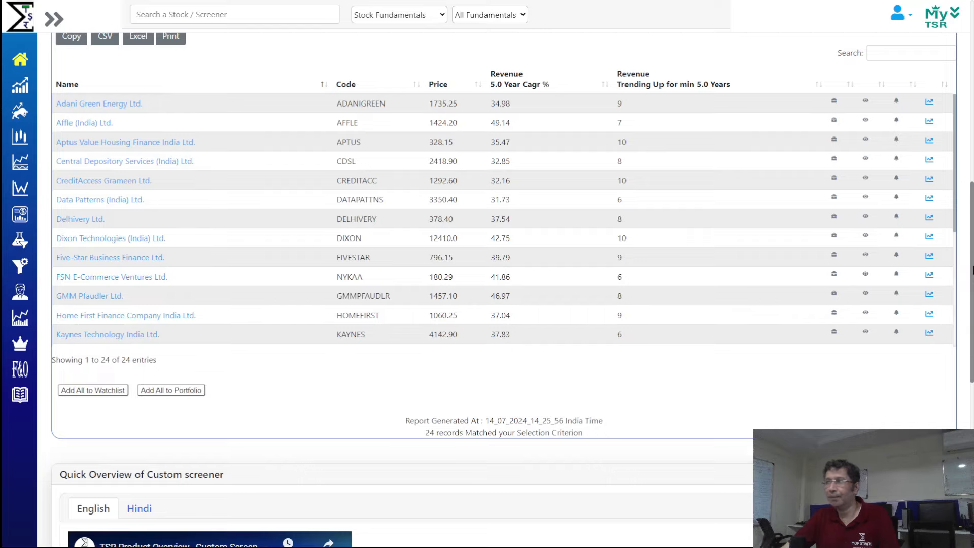
{"action": "scroll", "coordinate": [692, 384], "scroll_direction": "up", "scroll_amount": 2}
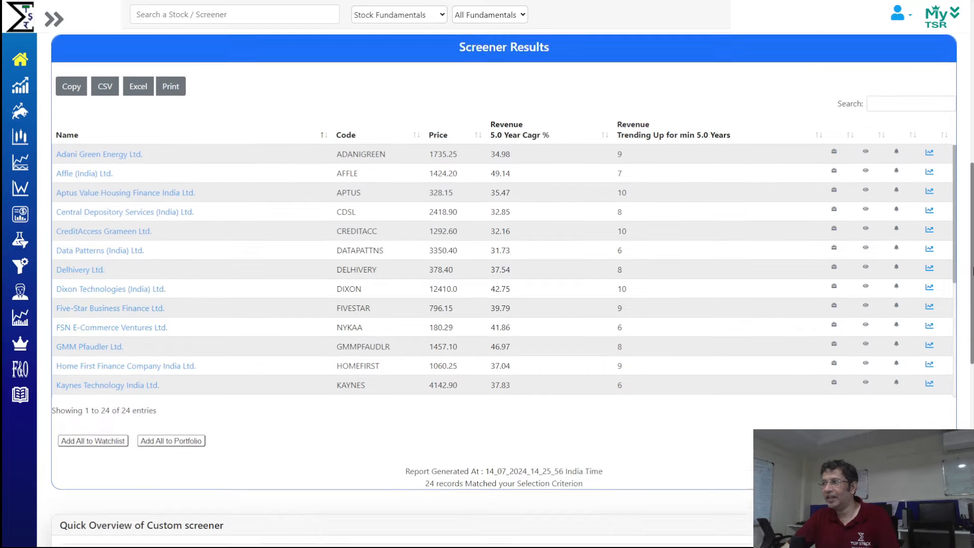
{"action": "scroll", "coordinate": [909, 203], "scroll_direction": "up", "scroll_amount": 2}
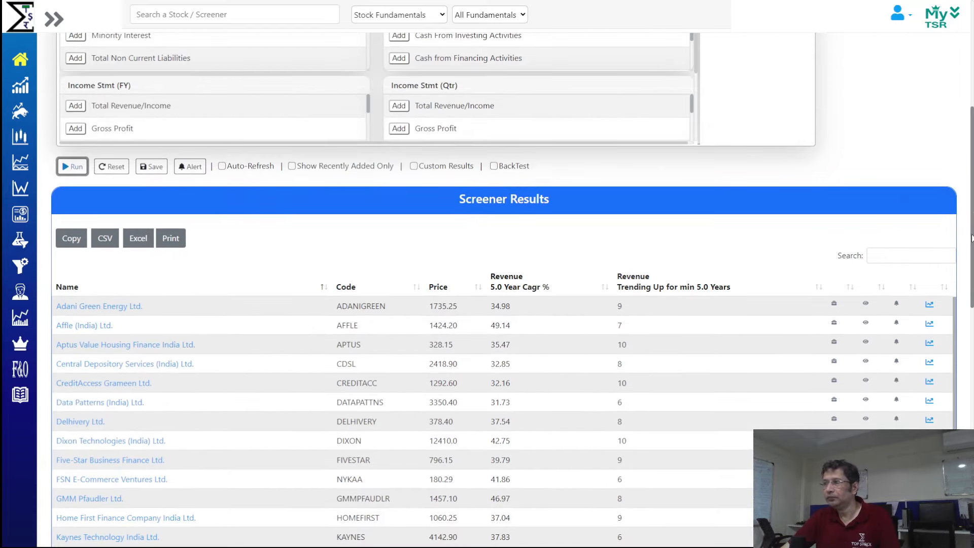
{"action": "scroll", "coordinate": [965, 136], "scroll_direction": "up", "scroll_amount": 5}
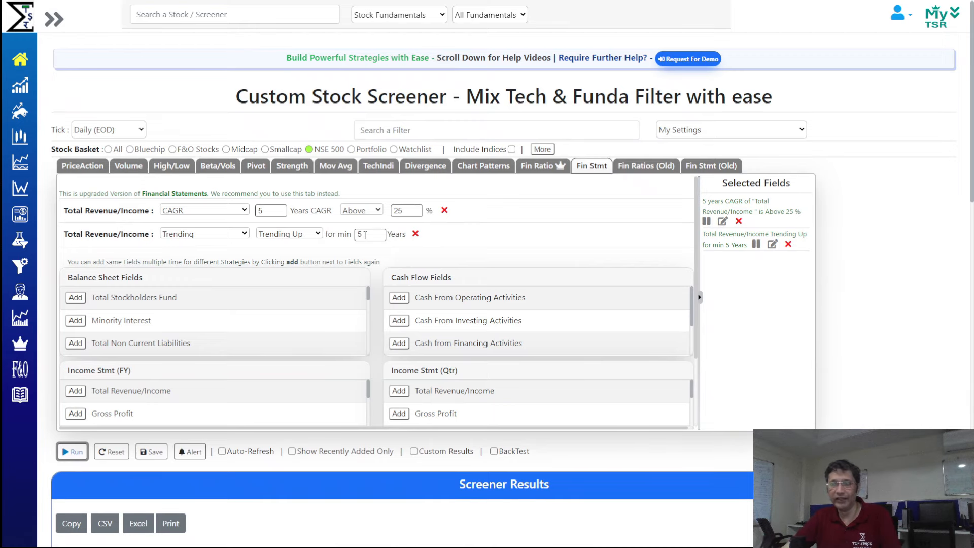
Step: Reset the screener and add an FY Total Revenue/Income Vs. History filter requiring Latest Year above Previous Year by 20%
{"action": "left_click", "coordinate": [111, 451]}
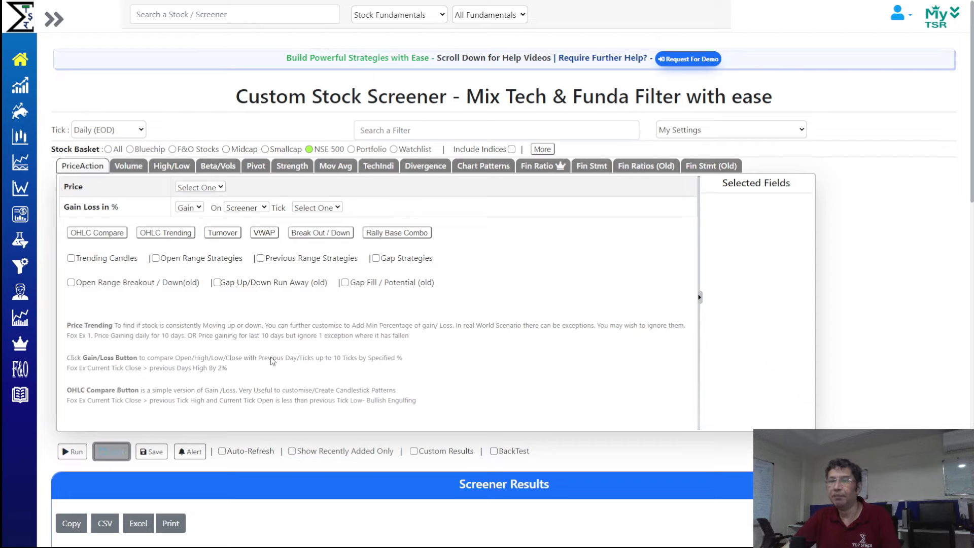
{"action": "left_click", "coordinate": [589, 166]}
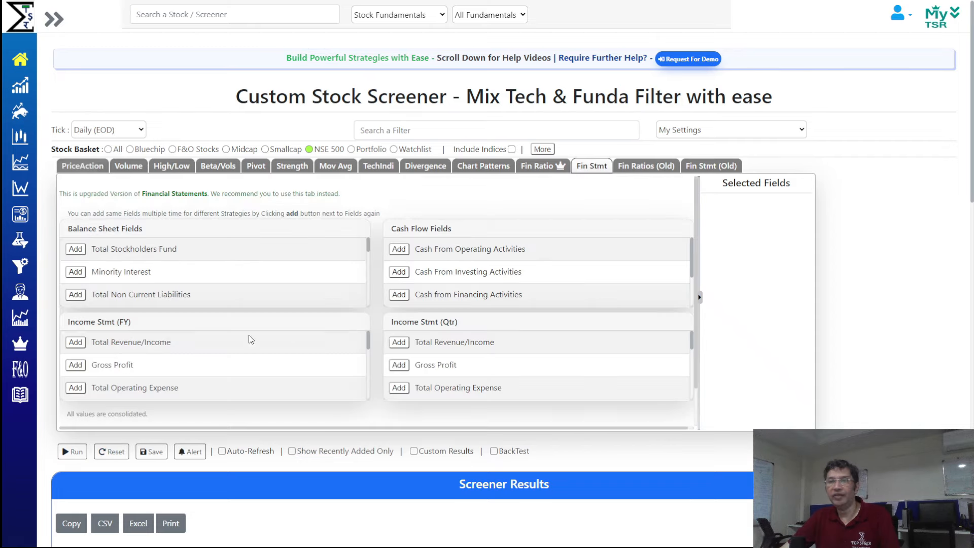
{"action": "left_click", "coordinate": [75, 342]}
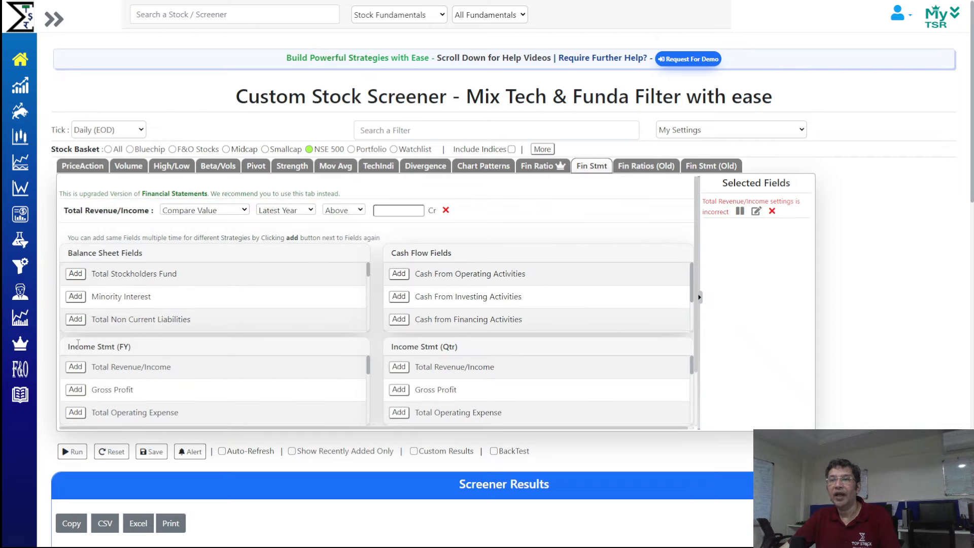
{"action": "left_click", "coordinate": [217, 211]}
{"action": "left_click", "coordinate": [212, 300]}
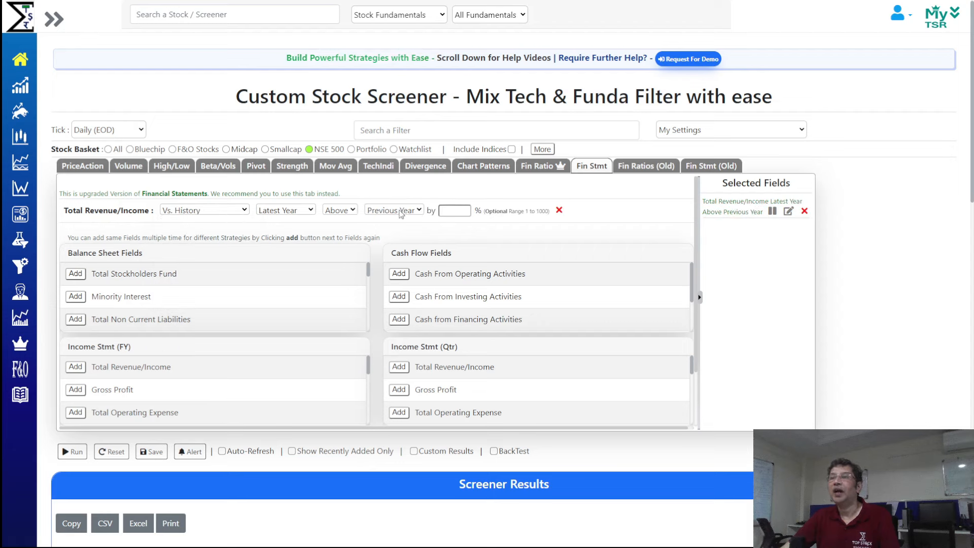
{"action": "left_click", "coordinate": [448, 213]}
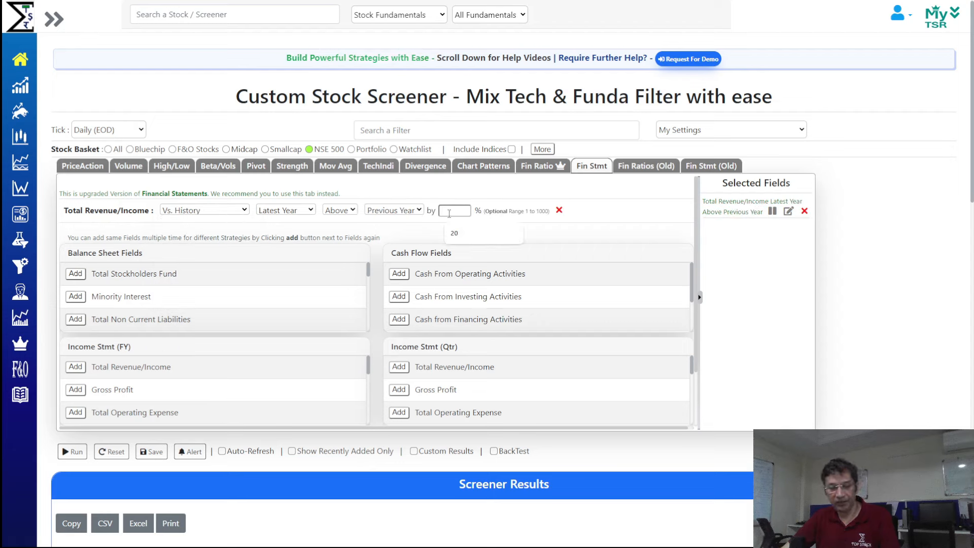
{"action": "left_click", "coordinate": [454, 233]}
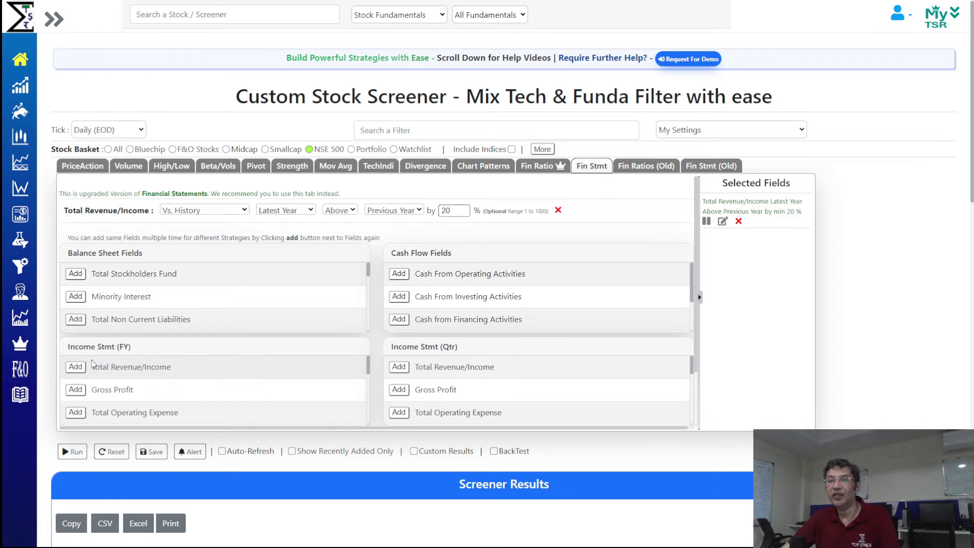
Step: Add a second FY Total Revenue/Income Vs. History filter requiring Previous Year above (Year - 2) by 20%
{"action": "left_click", "coordinate": [75, 366]}
{"action": "left_click", "coordinate": [211, 235]}
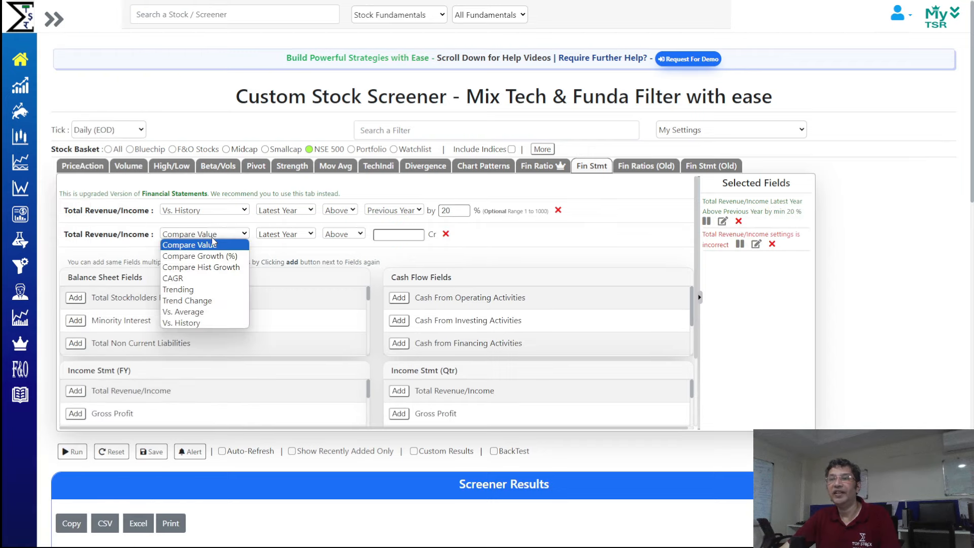
{"action": "left_click", "coordinate": [195, 323]}
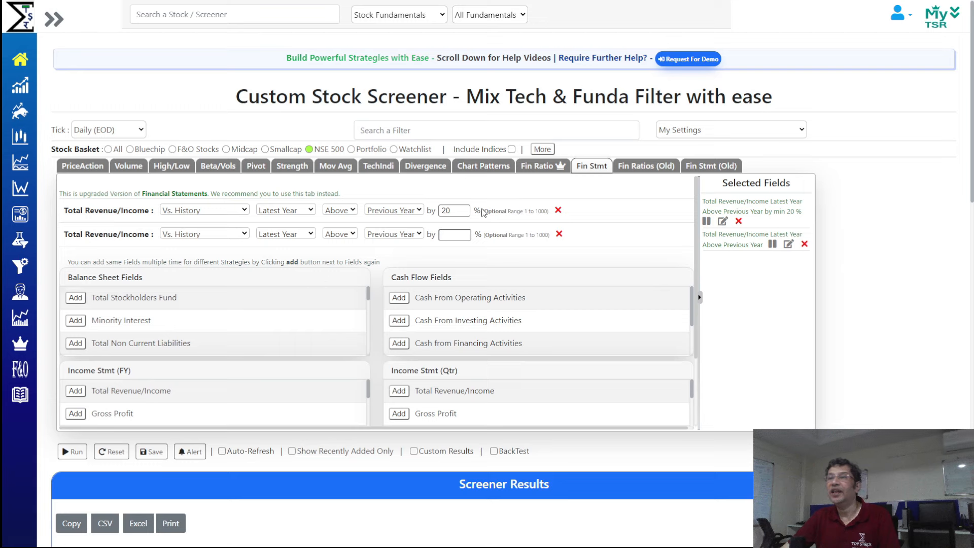
{"action": "left_click", "coordinate": [284, 235]}
{"action": "left_click", "coordinate": [284, 250]}
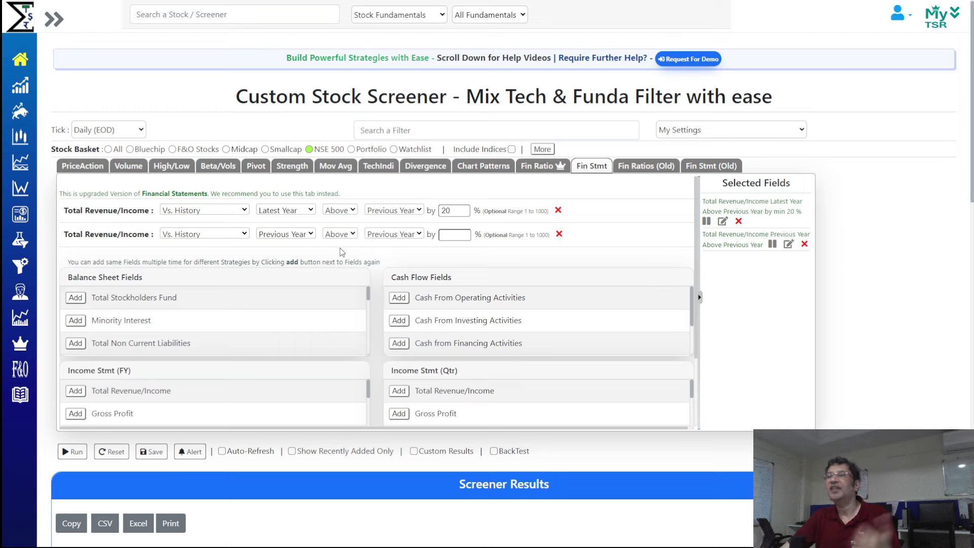
{"action": "left_click", "coordinate": [396, 235]}
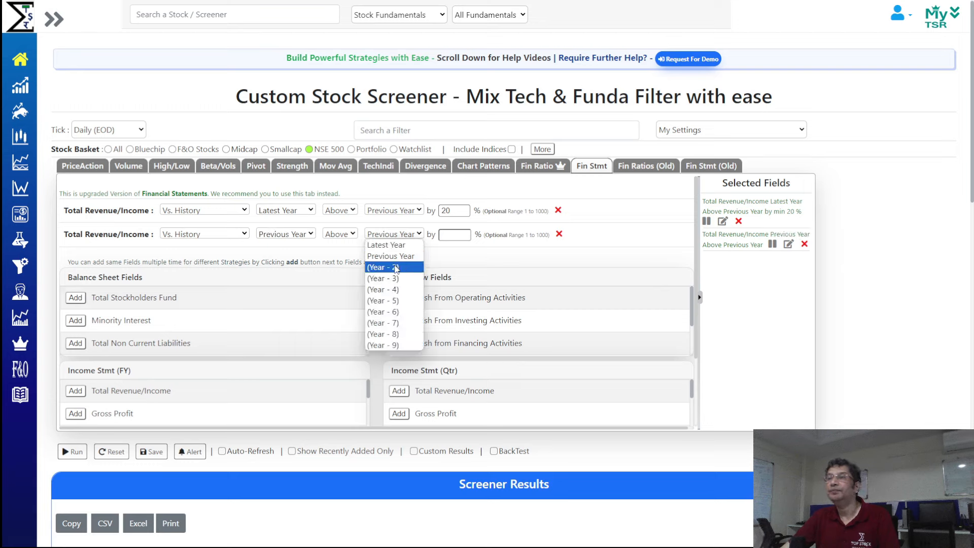
{"action": "left_click", "coordinate": [396, 267]}
{"action": "left_click", "coordinate": [444, 237]}
{"action": "type", "text": "2"}
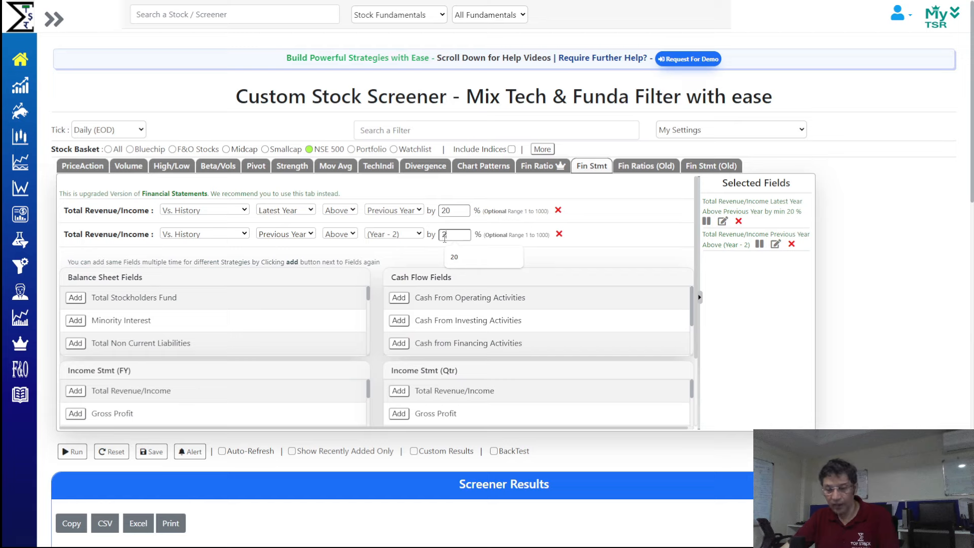
{"action": "type", "text": "0"}
Step: Add a third FY Total Revenue/Income Vs. History filter requiring (Year - 2) above (Year - 3) by 20%
{"action": "left_click", "coordinate": [75, 391]}
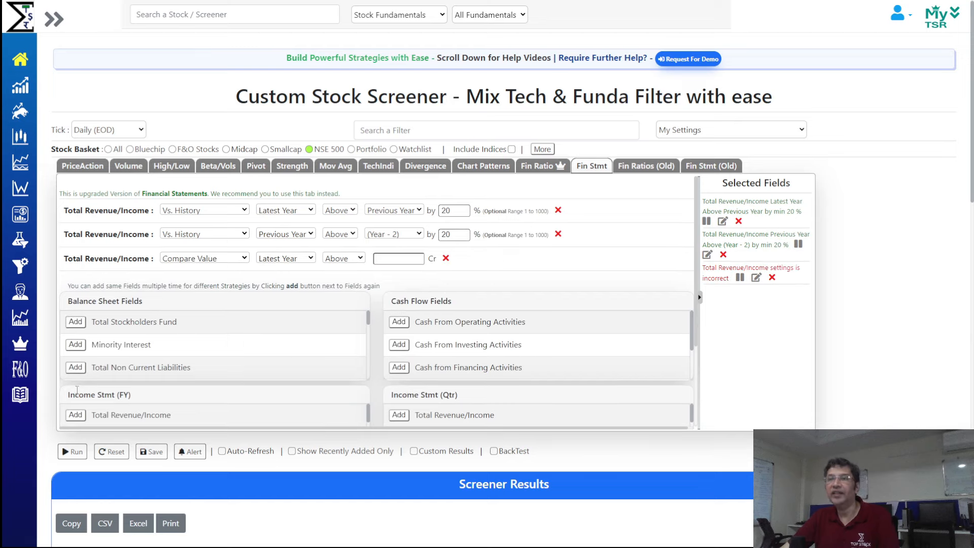
{"action": "left_click", "coordinate": [201, 257]}
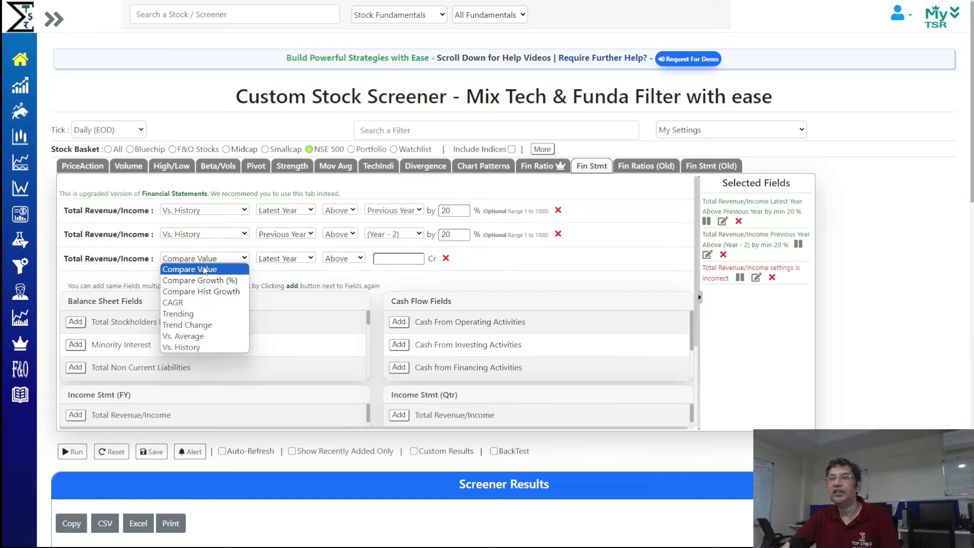
{"action": "left_click", "coordinate": [207, 345]}
{"action": "left_click", "coordinate": [296, 259]}
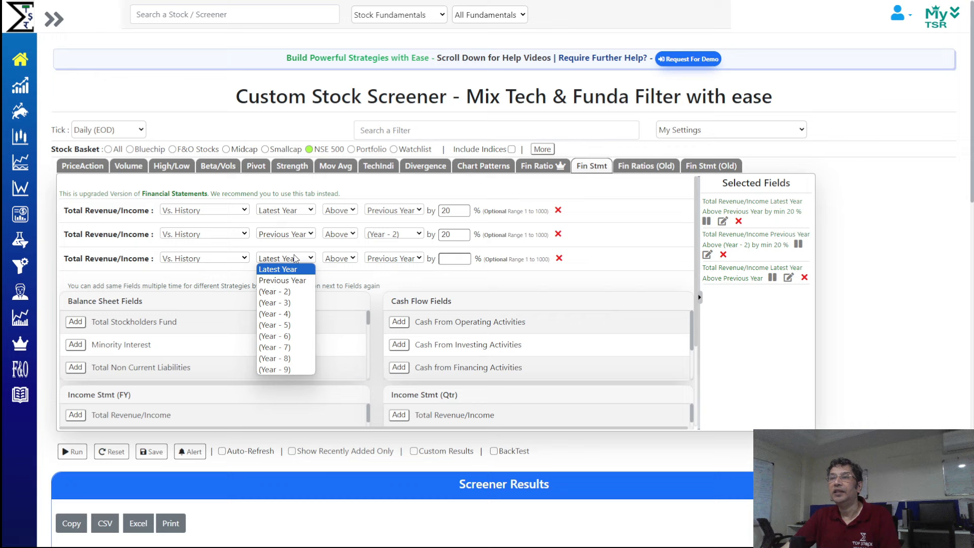
{"action": "left_click", "coordinate": [296, 290]}
{"action": "left_click", "coordinate": [413, 259]}
{"action": "left_click", "coordinate": [409, 303]}
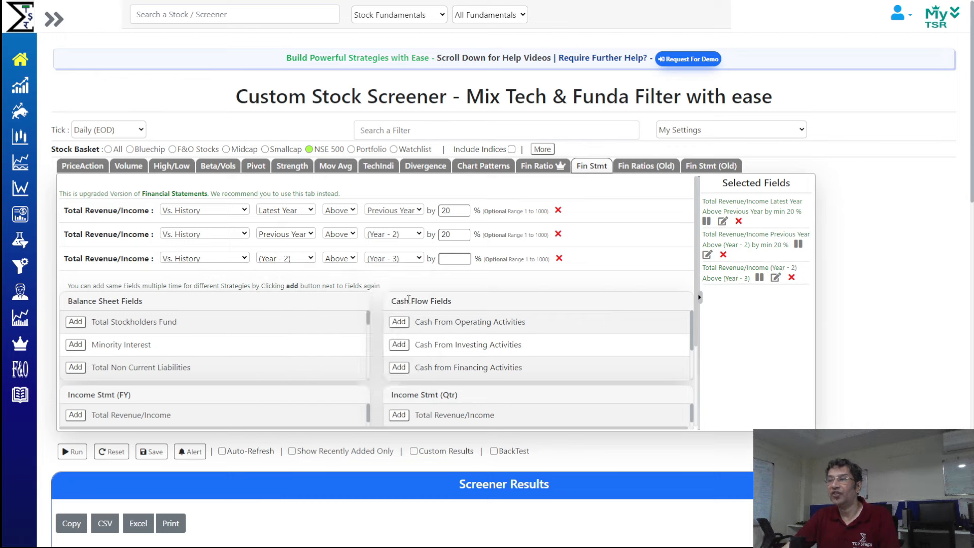
{"action": "left_click", "coordinate": [457, 259]}
{"action": "type", "text": "20"}
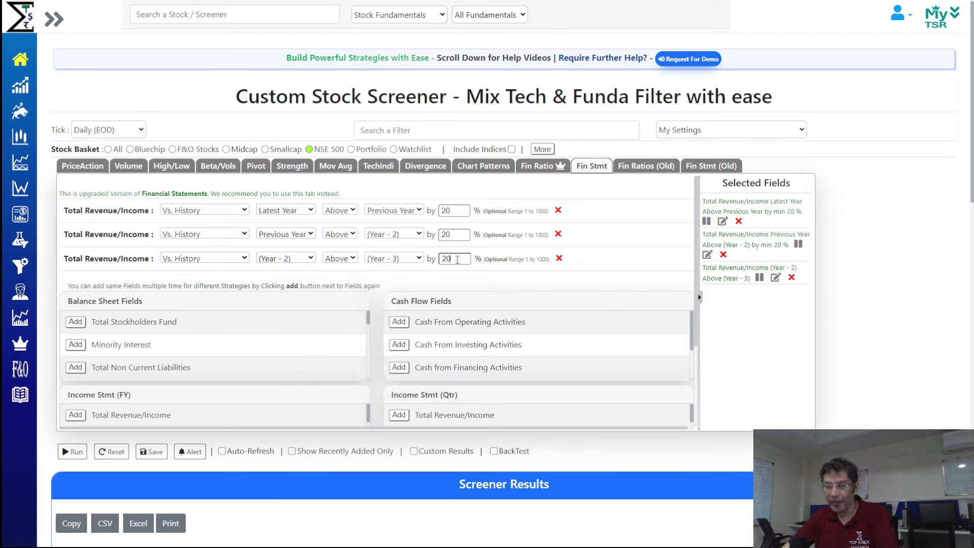
{"action": "left_click", "coordinate": [583, 285]}
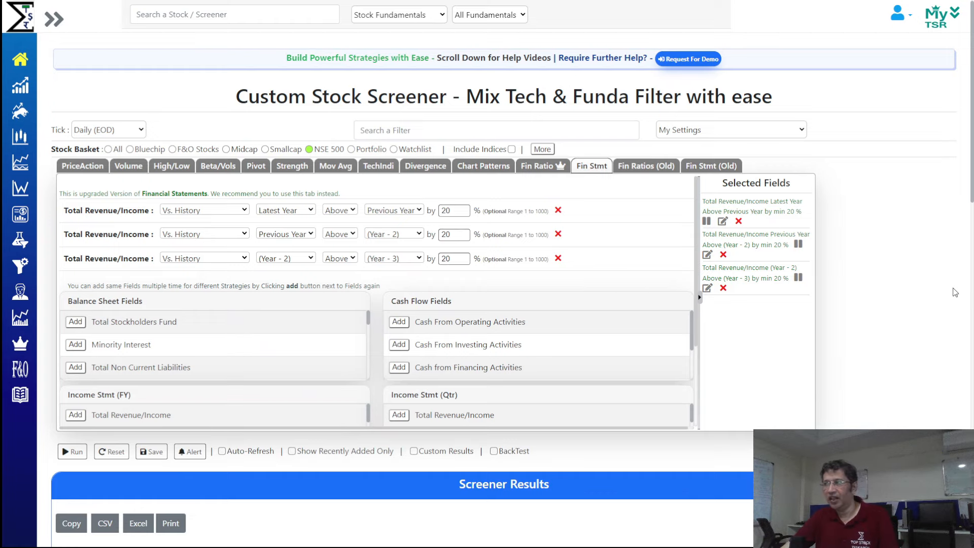
Step: Run the screener with the three year-over-year revenue growth filters and review the matching stocks
{"action": "scroll", "coordinate": [925, 321], "scroll_direction": "down", "scroll_amount": 2}
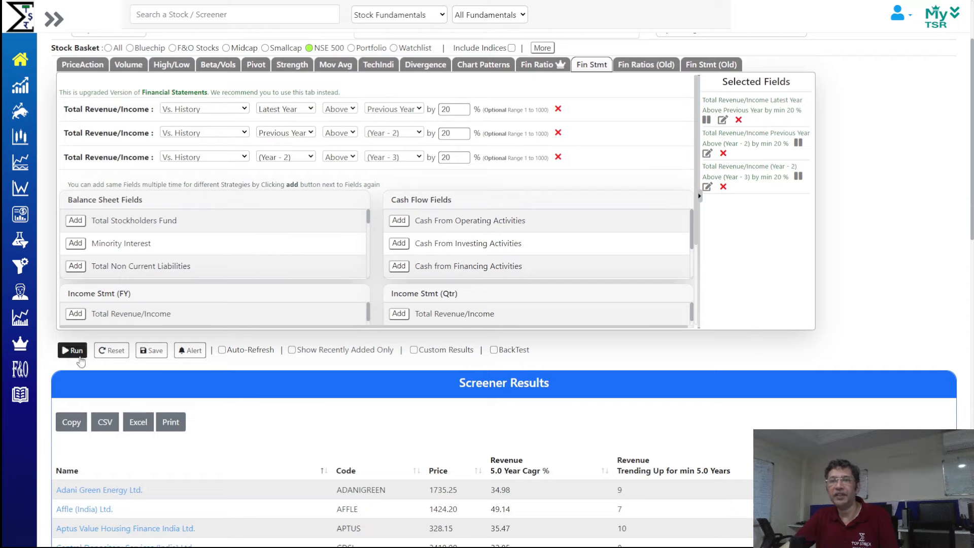
{"action": "left_click", "coordinate": [76, 350]}
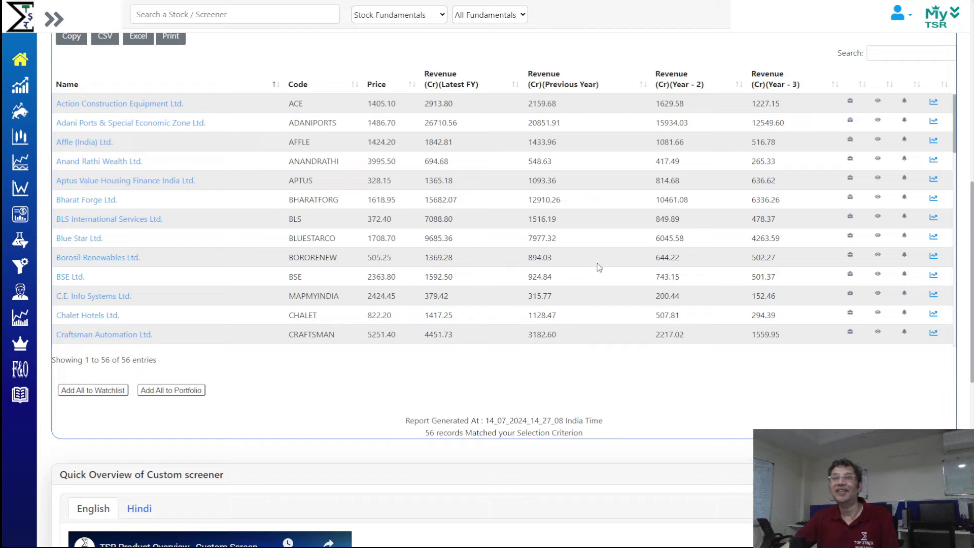
{"action": "scroll", "coordinate": [931, 252], "scroll_direction": "up", "scroll_amount": 3}
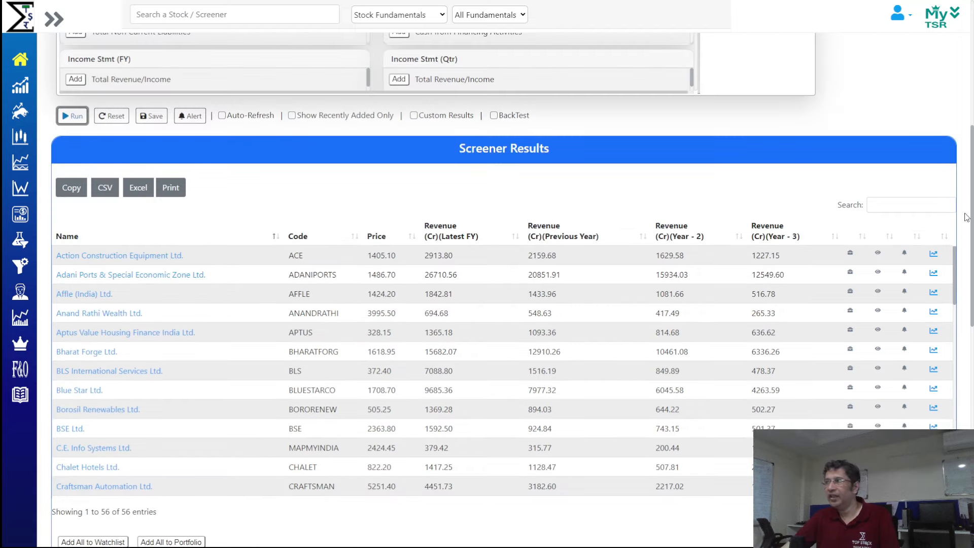
Step: Add an FY Total Revenue/Income Compare Value filter requiring latest-year revenue above 10000 Cr
{"action": "left_click_drag", "start_coordinate": [971, 216], "coordinate": [972, 101]}
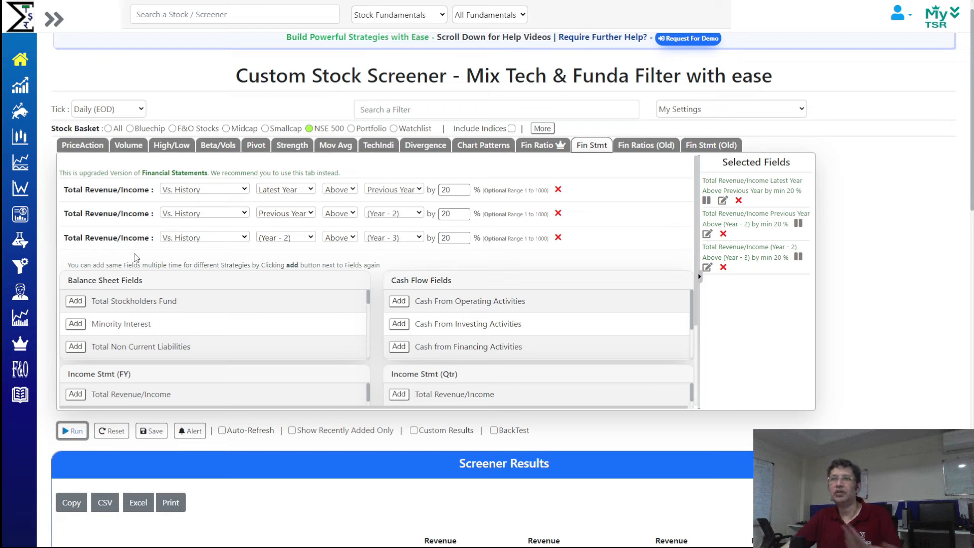
{"action": "left_click", "coordinate": [81, 395]}
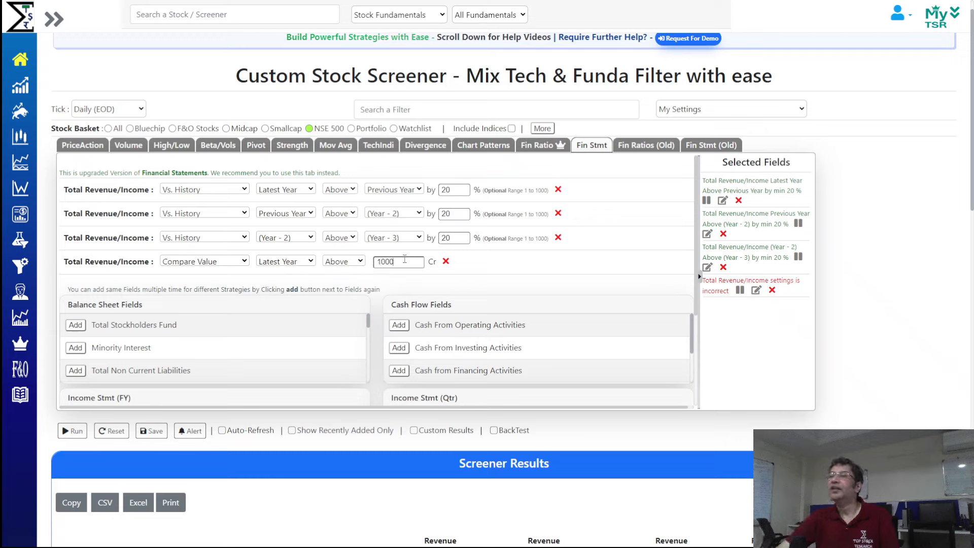
{"action": "left_click", "coordinate": [512, 272]}
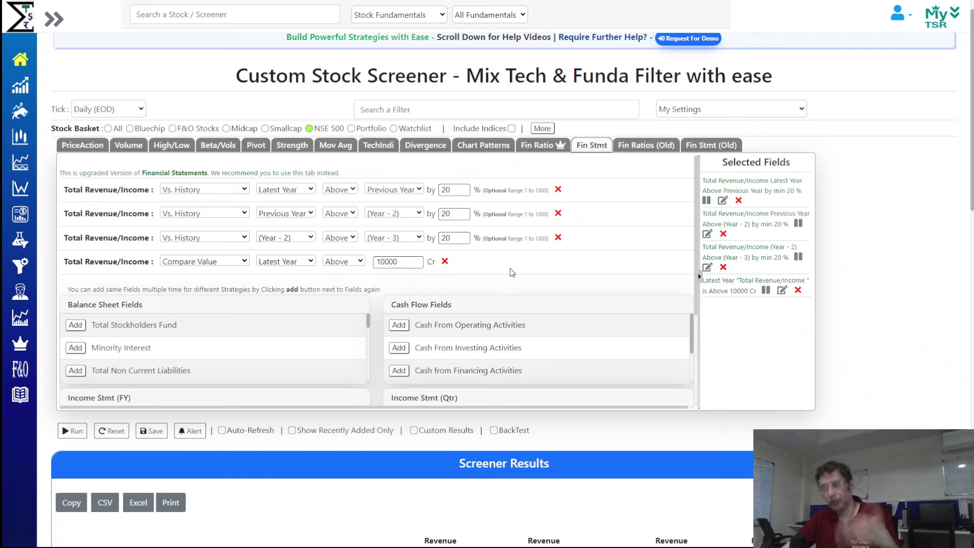
Step: Run the screener with the revenue growth filters plus the latest-year revenue minimum and review the matching stocks
{"action": "left_click", "coordinate": [74, 432]}
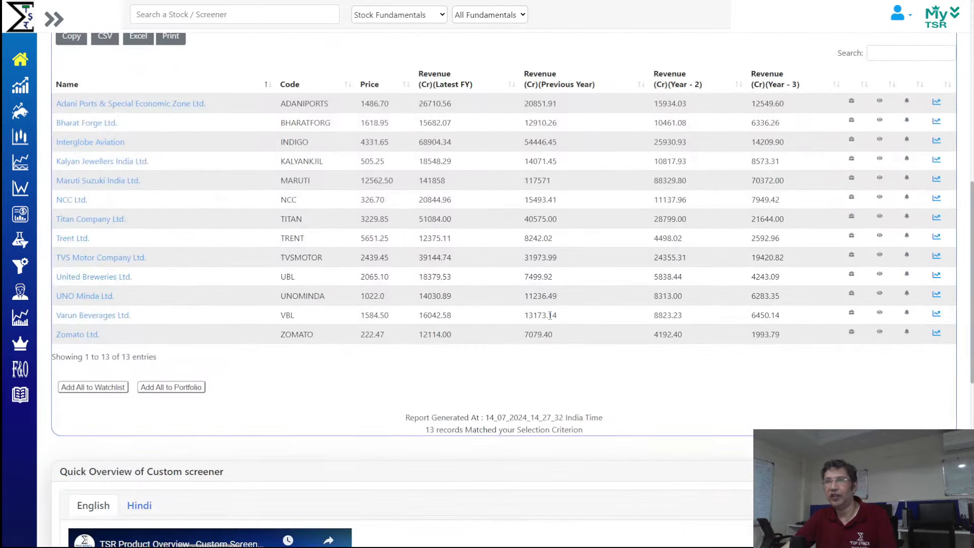
{"action": "scroll", "coordinate": [550, 316], "scroll_direction": "up", "scroll_amount": 5}
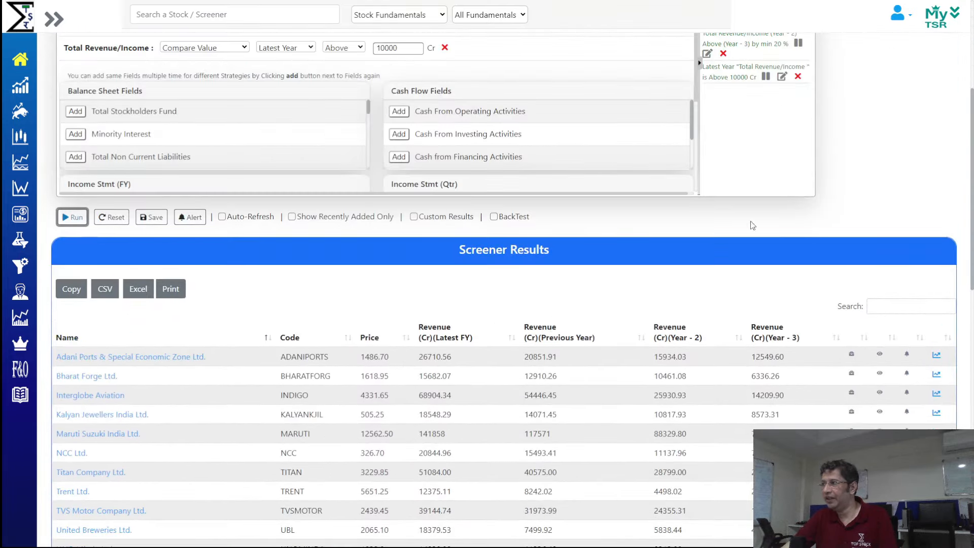
{"action": "scroll", "coordinate": [971, 246], "scroll_direction": "up", "scroll_amount": 5}
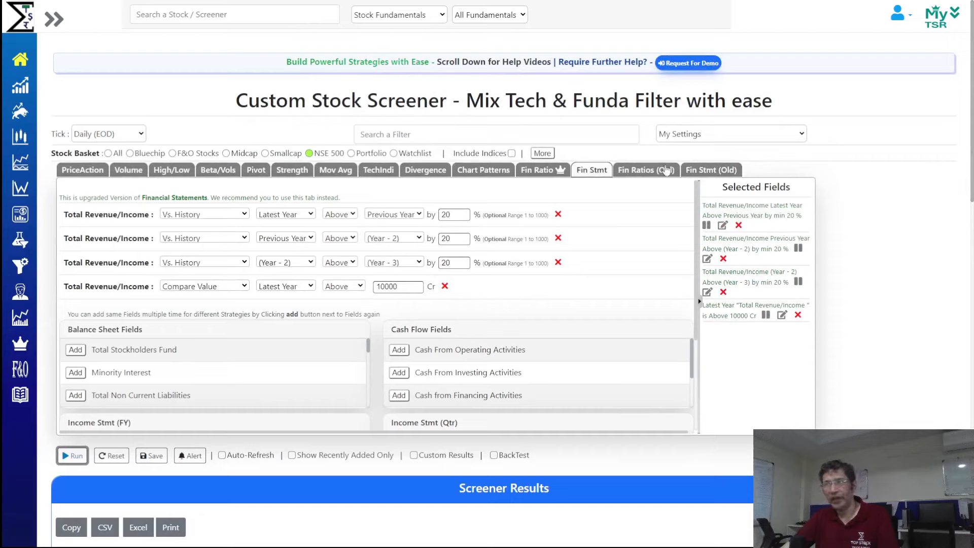
Step: Add a TTM Return On Assets filter above 25 to the revenue filters and run the screener
{"action": "left_click", "coordinate": [557, 171]}
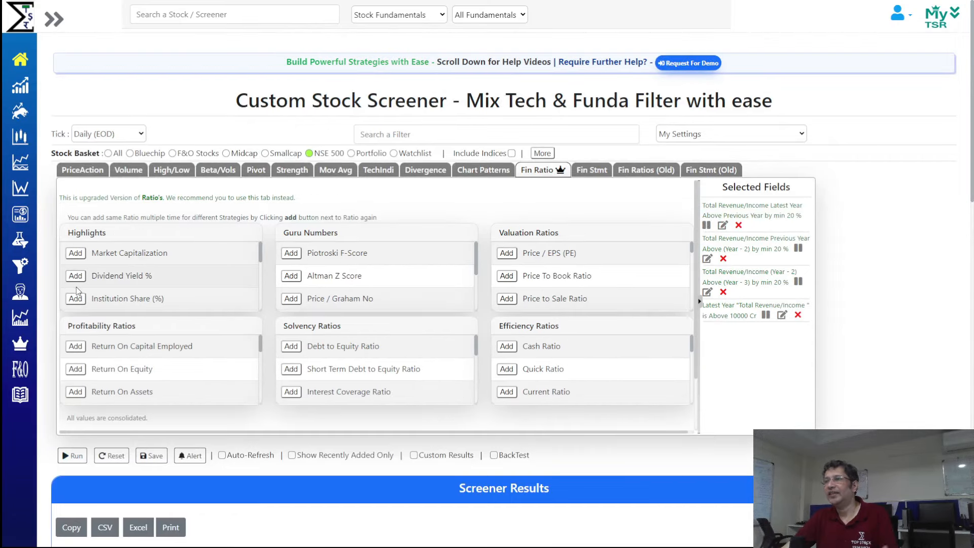
{"action": "left_click", "coordinate": [76, 393]}
{"action": "left_click", "coordinate": [281, 213]}
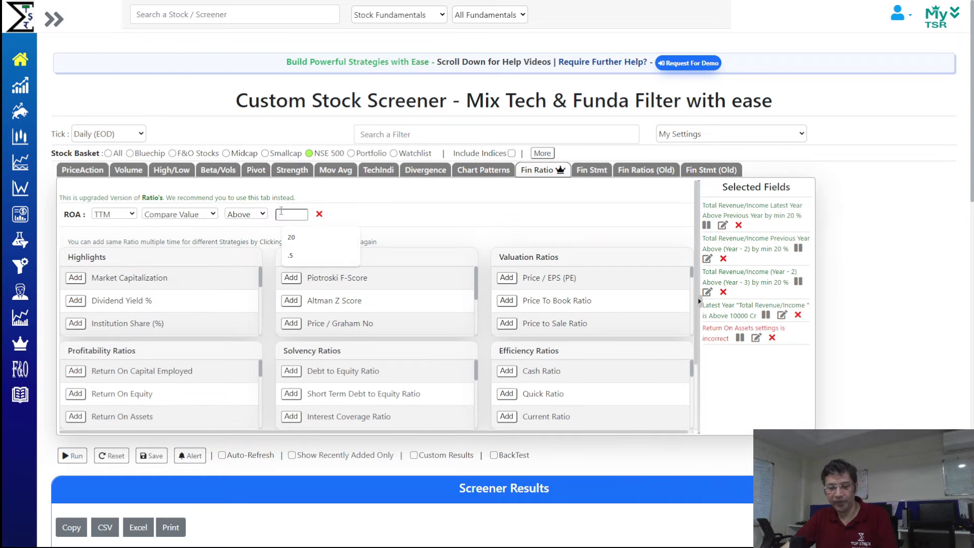
{"action": "type", "text": "25"}
{"action": "left_click", "coordinate": [369, 220]}
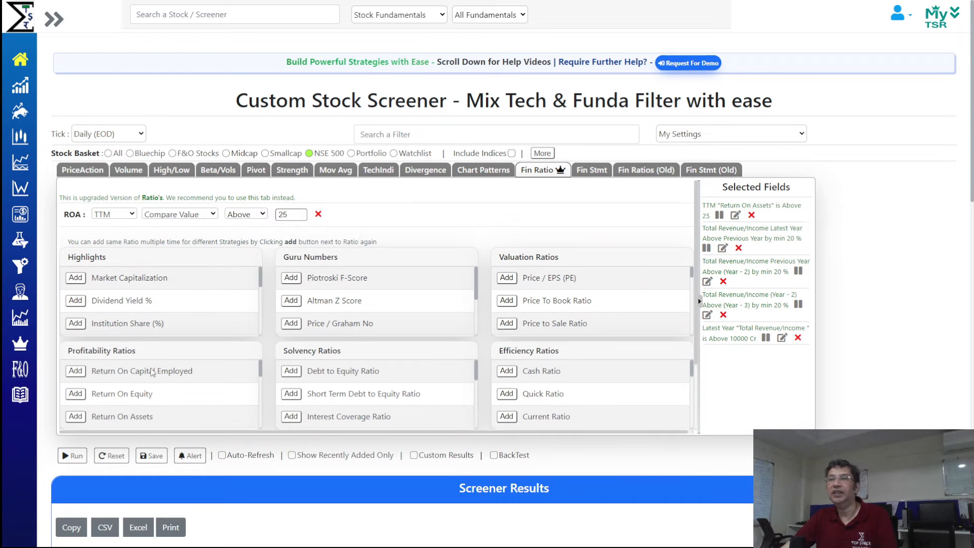
{"action": "left_click", "coordinate": [74, 456]}
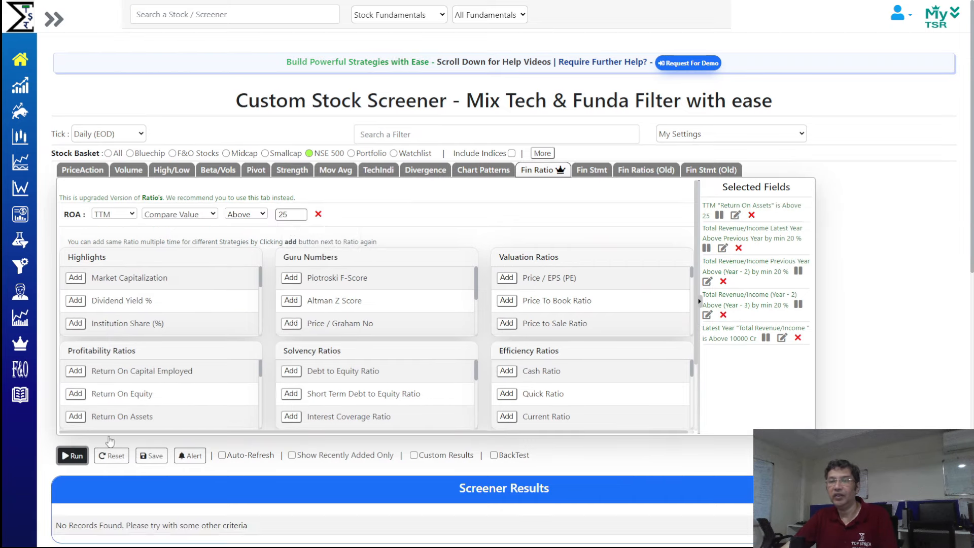
Step: Lower the TTM Return On Assets threshold to 20 and rerun the screener
{"action": "double_click", "coordinate": [297, 215]}
{"action": "type", "text": "20"}
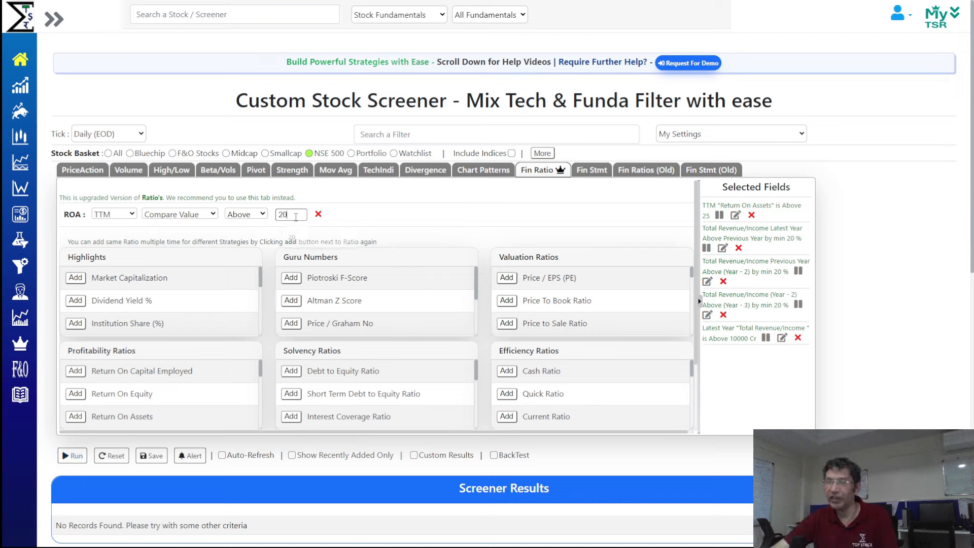
{"action": "left_click", "coordinate": [523, 217]}
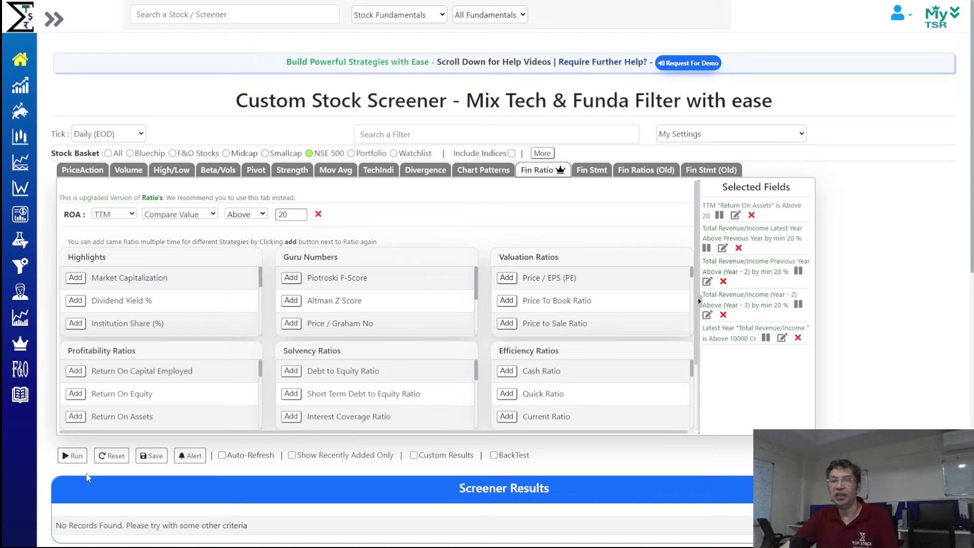
{"action": "left_click", "coordinate": [74, 455]}
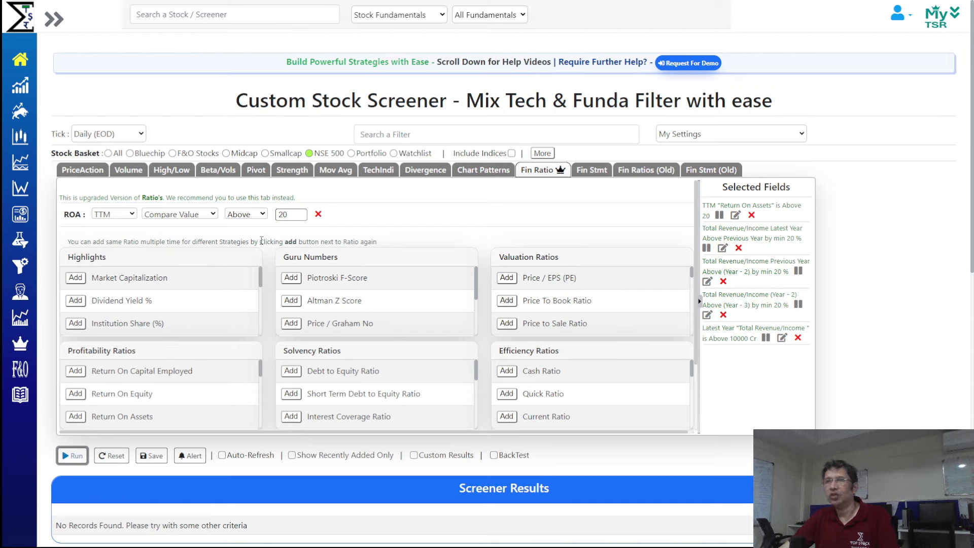
Step: Remove the Return On Assets filter and return to the financial statement revenue filters
{"action": "left_click", "coordinate": [318, 215]}
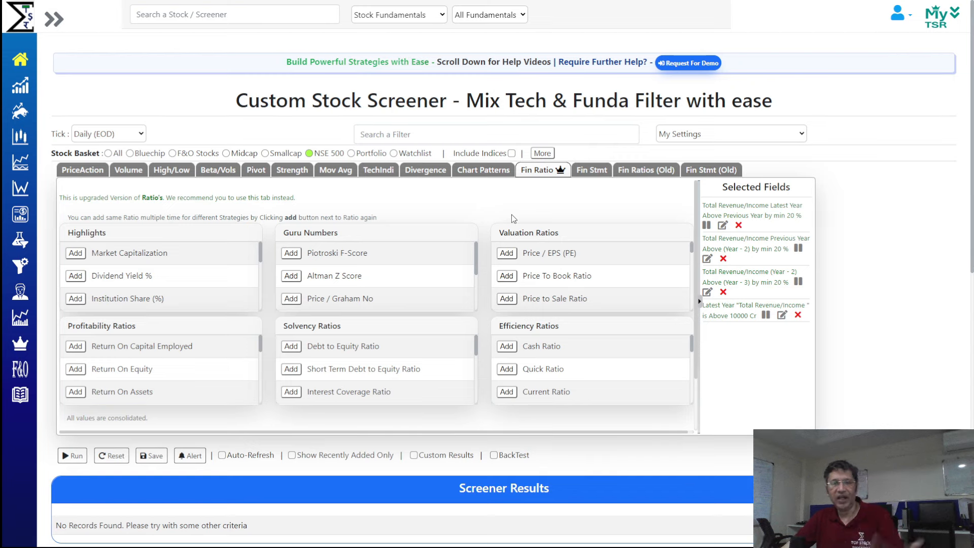
{"action": "left_click", "coordinate": [579, 175]}
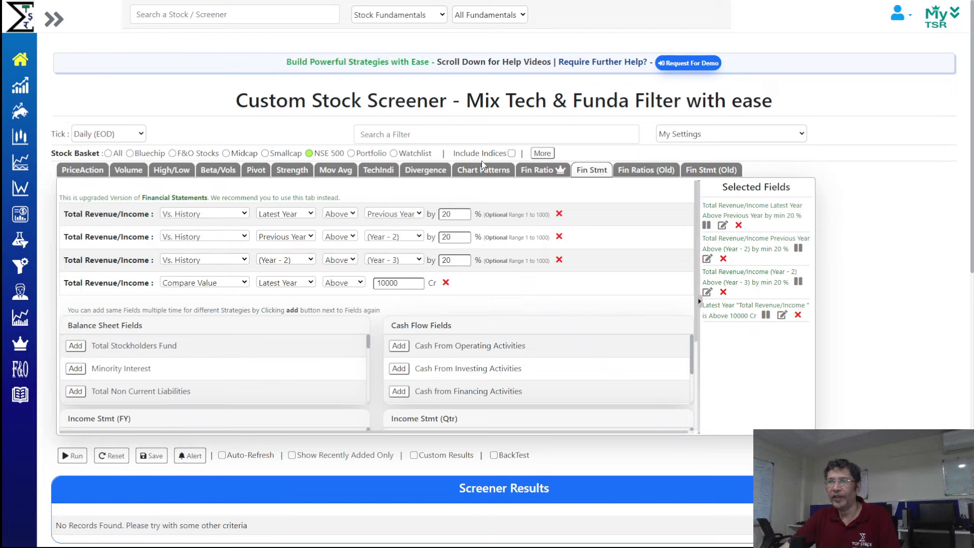
Step: Replace the 10000 Cr revenue filter with an annual Total Revenue/Income Vs. Average filter above the 5-year average by 25 %
{"action": "left_click", "coordinate": [446, 283]}
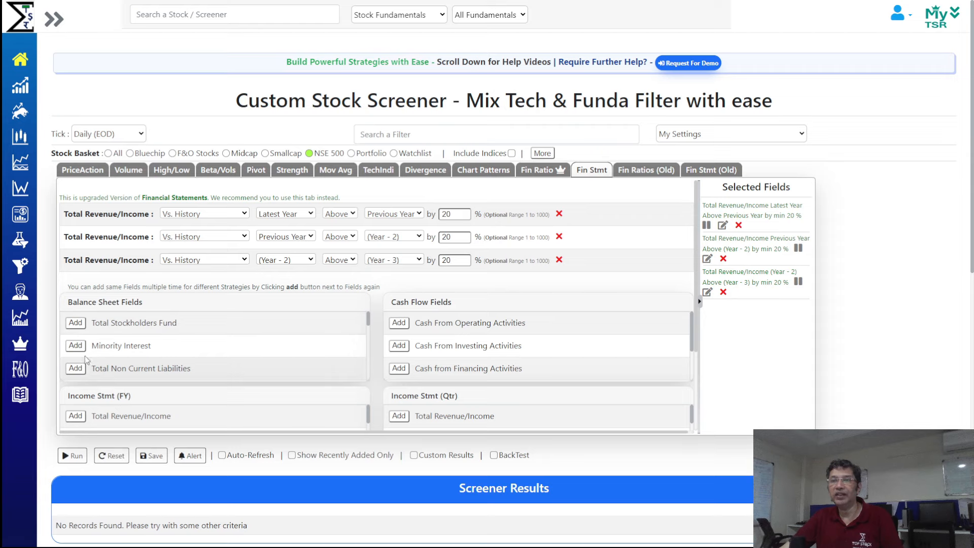
{"action": "left_click", "coordinate": [80, 418]}
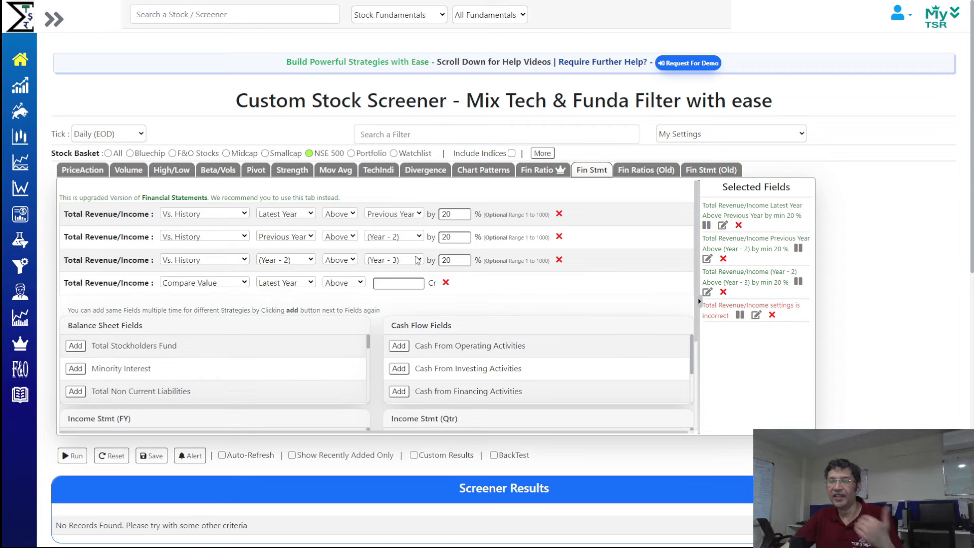
{"action": "left_click", "coordinate": [410, 279]}
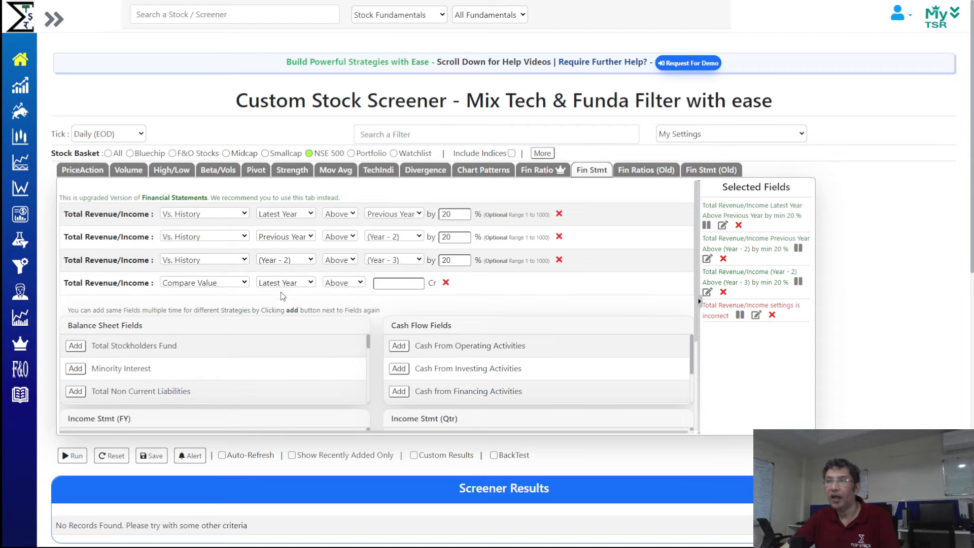
{"action": "left_click", "coordinate": [219, 285]}
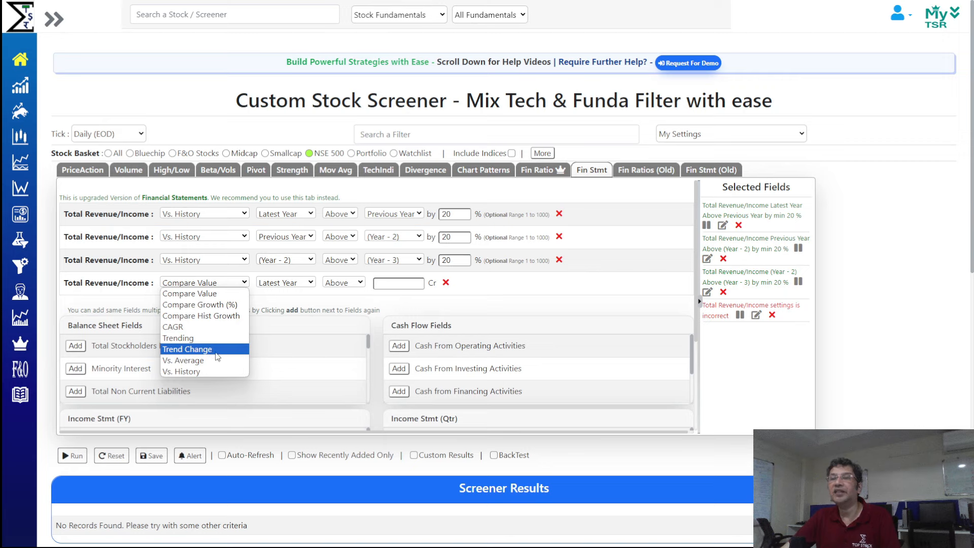
{"action": "left_click", "coordinate": [217, 361]}
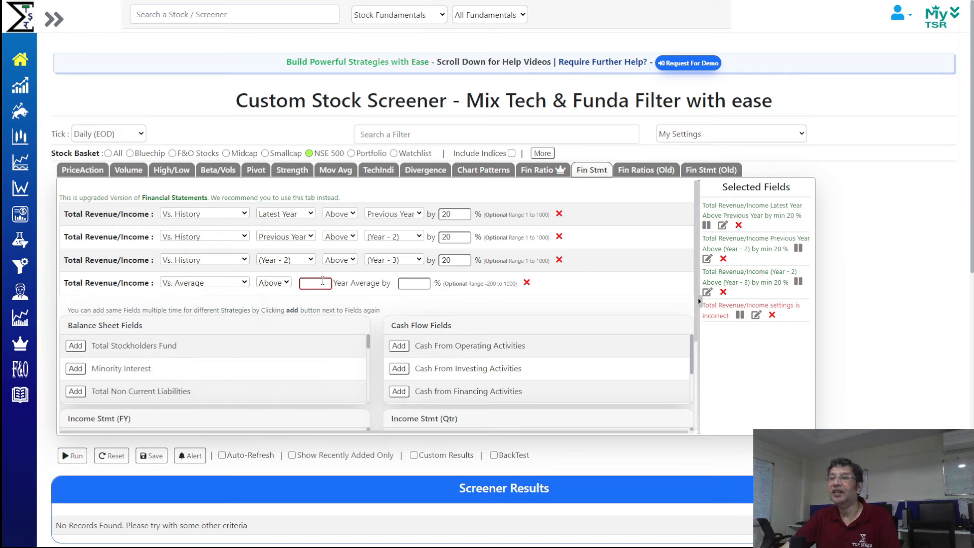
{"action": "type", "text": "5"}
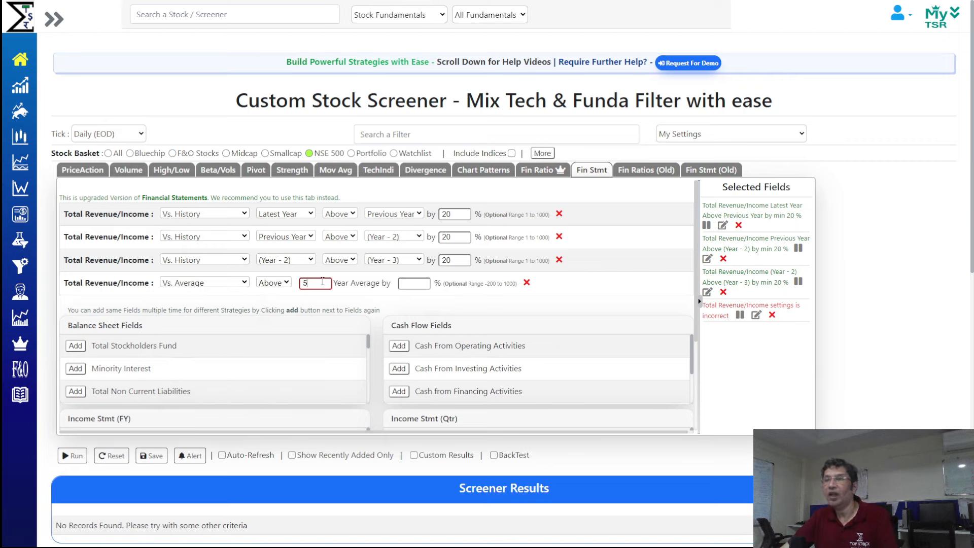
{"action": "left_click", "coordinate": [406, 286]}
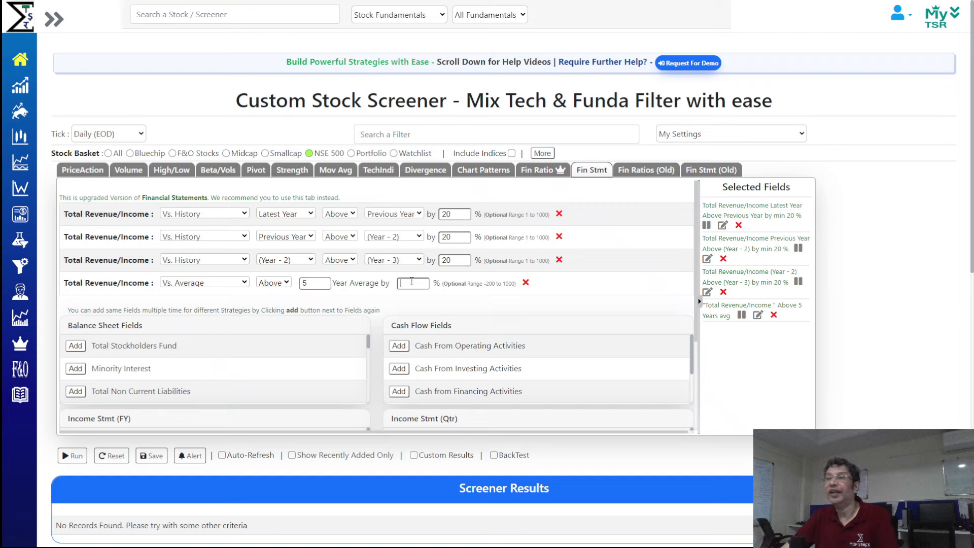
{"action": "type", "text": "25"}
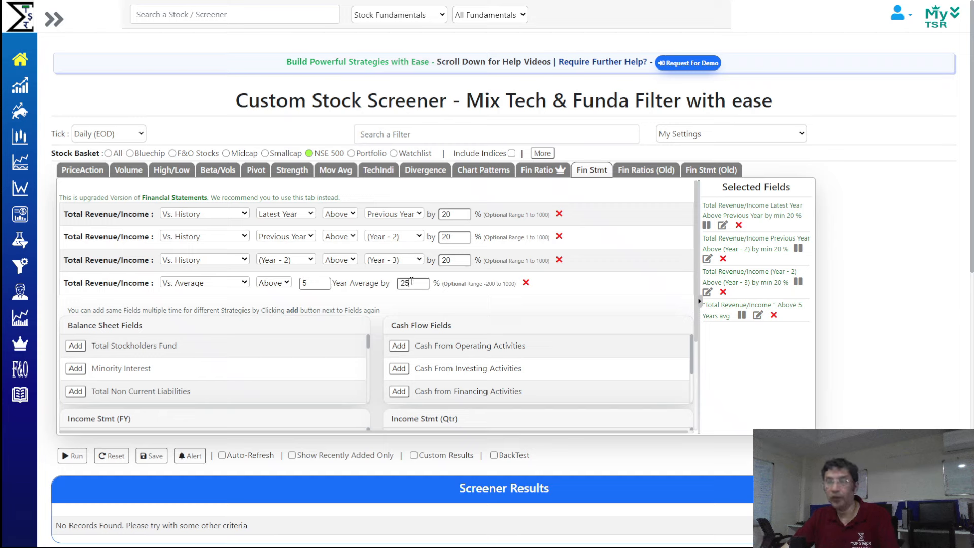
{"action": "left_click", "coordinate": [237, 283]}
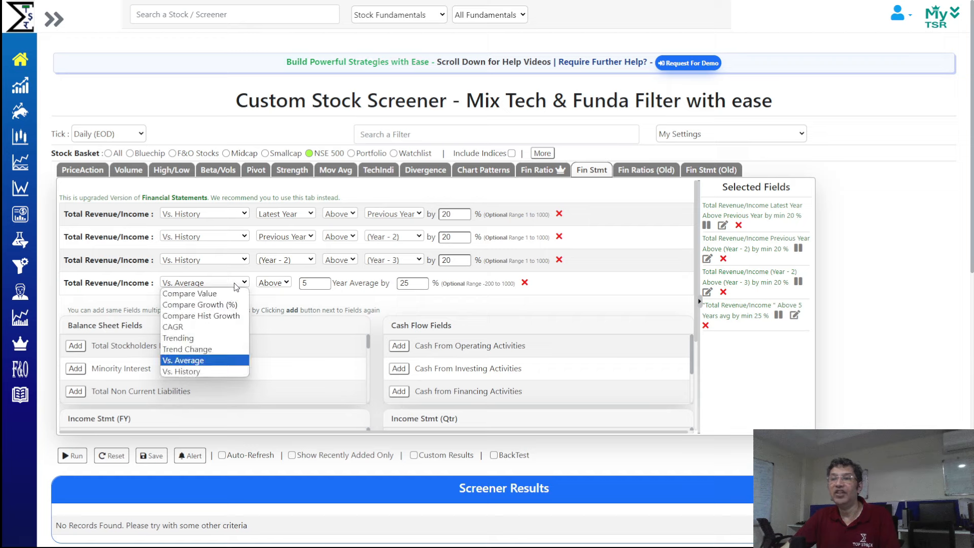
{"action": "left_click", "coordinate": [236, 284]}
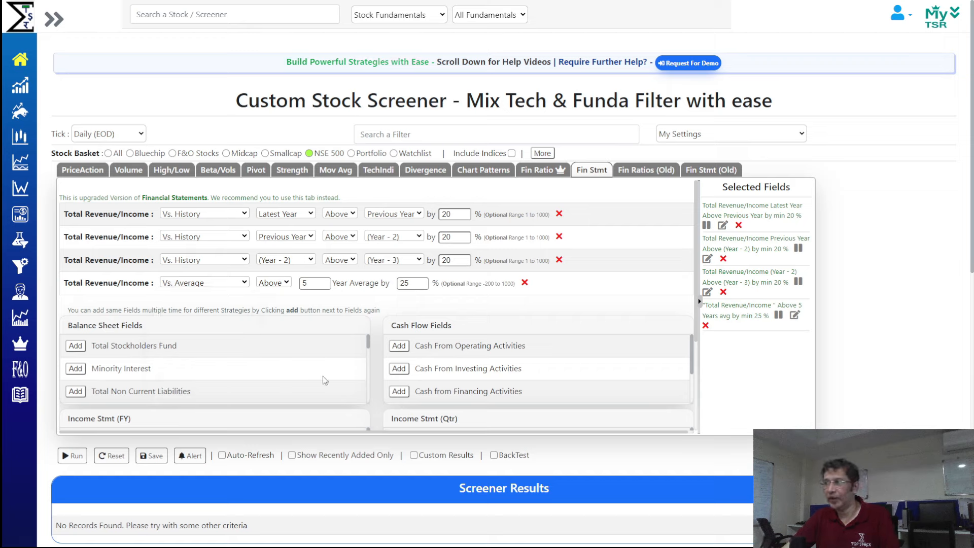
Step: Run the screener with the yearly revenue growth and 5-year average filters and review the matching stocks
{"action": "left_click", "coordinate": [72, 456]}
{"action": "scroll", "coordinate": [69, 462], "scroll_direction": "down", "scroll_amount": 1}
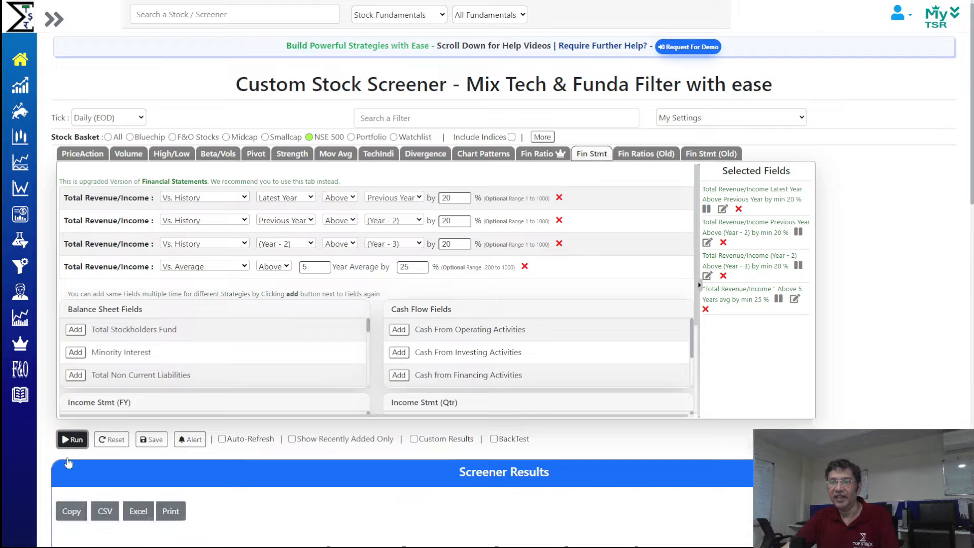
{"action": "scroll", "coordinate": [68, 463], "scroll_direction": "down", "scroll_amount": 8}
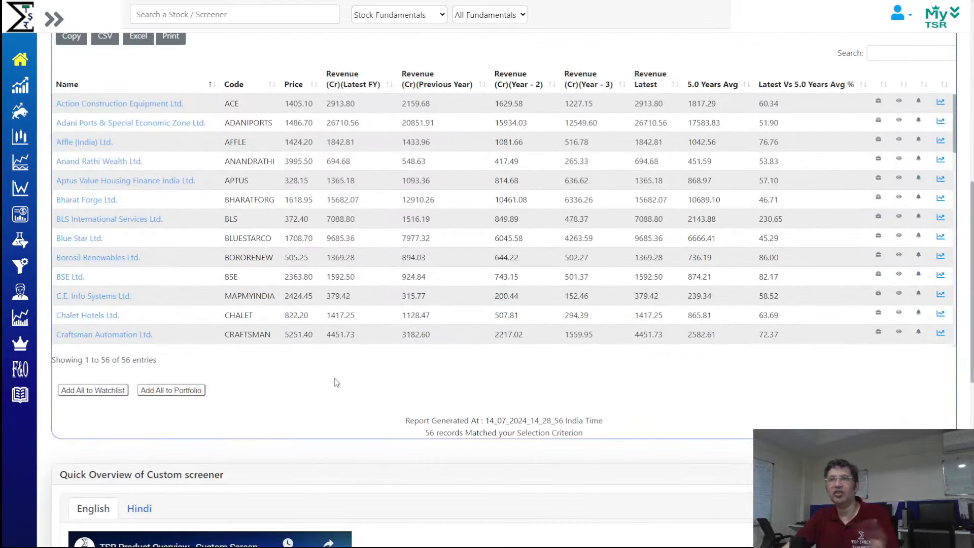
{"action": "scroll", "coordinate": [364, 400], "scroll_direction": "up", "scroll_amount": 2}
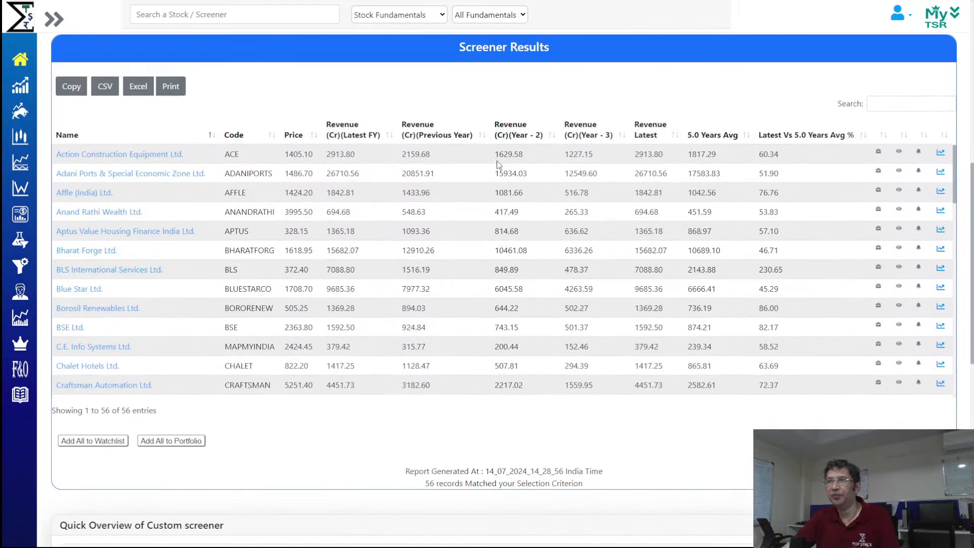
{"action": "scroll", "coordinate": [559, 120], "scroll_direction": "up", "scroll_amount": 5}
{"action": "scroll", "coordinate": [132, 241], "scroll_direction": "up", "scroll_amount": 2}
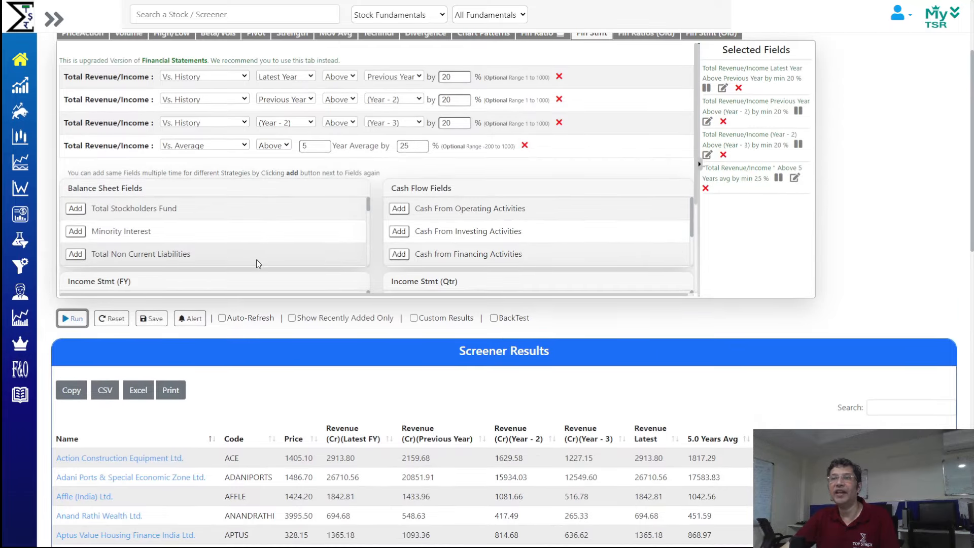
Step: Add an annual Total Revenue/Income filter for latest year above 10000 Cr, run the screener and review the matches
{"action": "scroll", "coordinate": [401, 231], "scroll_direction": "down", "scroll_amount": 2}
{"action": "scroll", "coordinate": [375, 243], "scroll_direction": "down", "scroll_amount": 3}
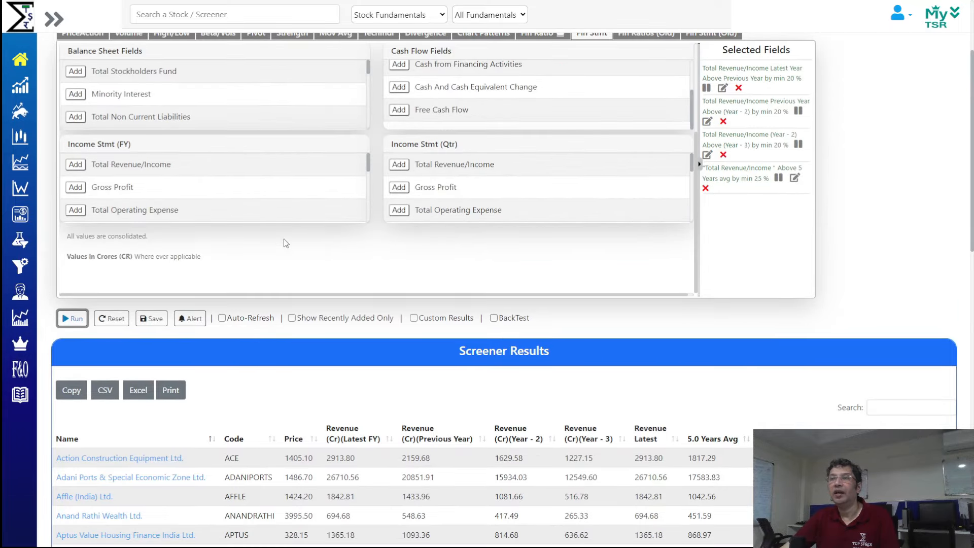
{"action": "left_click", "coordinate": [76, 168]}
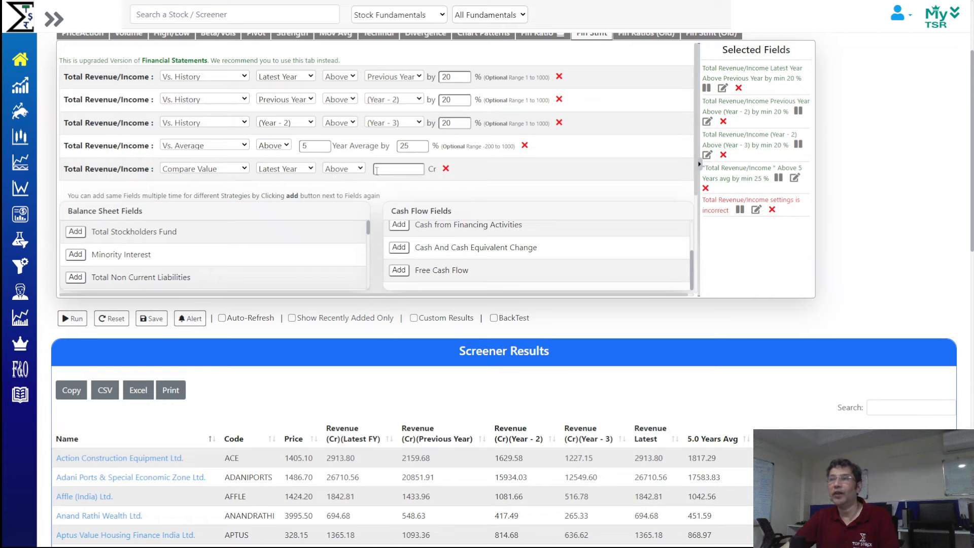
{"action": "type", "text": "10000"}
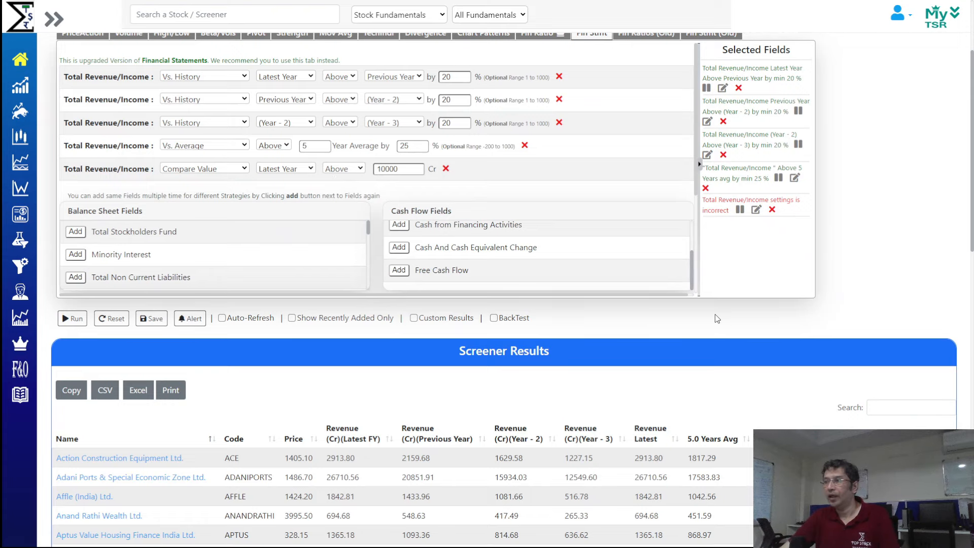
{"action": "left_click", "coordinate": [73, 318]}
{"action": "scroll", "coordinate": [811, 325], "scroll_direction": "down", "scroll_amount": 6}
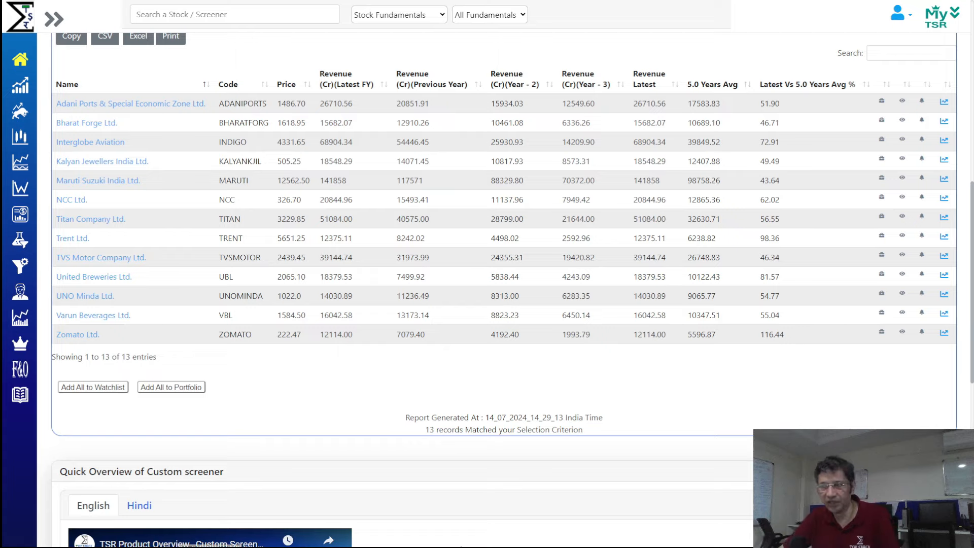
{"action": "scroll", "coordinate": [487, 254], "scroll_direction": "up", "scroll_amount": 7}
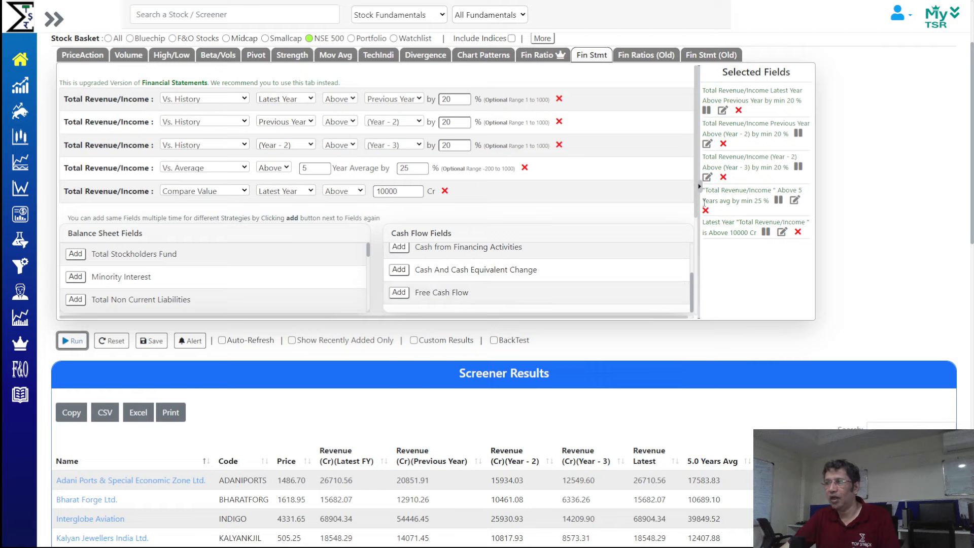
Step: Add a moving average filter for price above the 200-period SMA and run the screener
{"action": "left_click", "coordinate": [694, 211]}
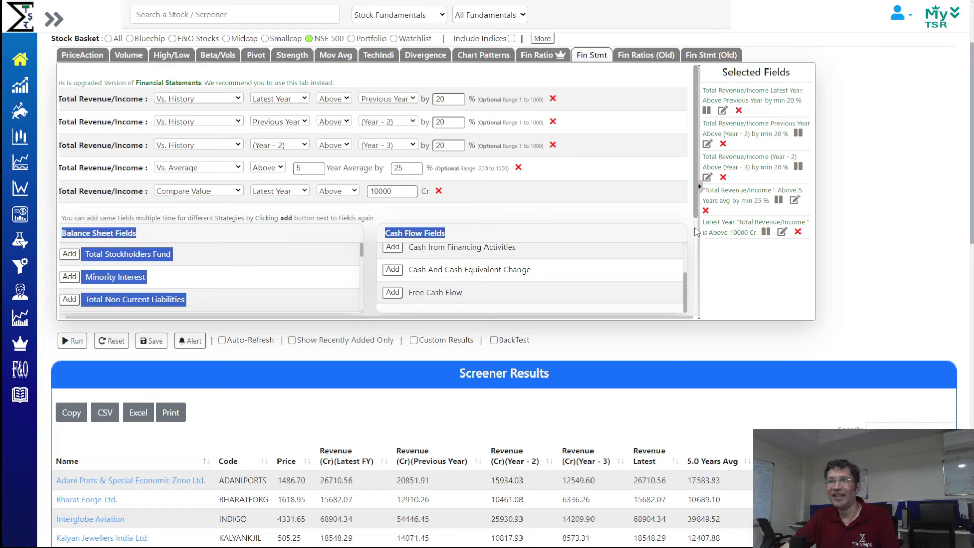
{"action": "scroll", "coordinate": [651, 221], "scroll_direction": "up", "scroll_amount": 2}
{"action": "scroll", "coordinate": [651, 221], "scroll_direction": "up", "scroll_amount": 1}
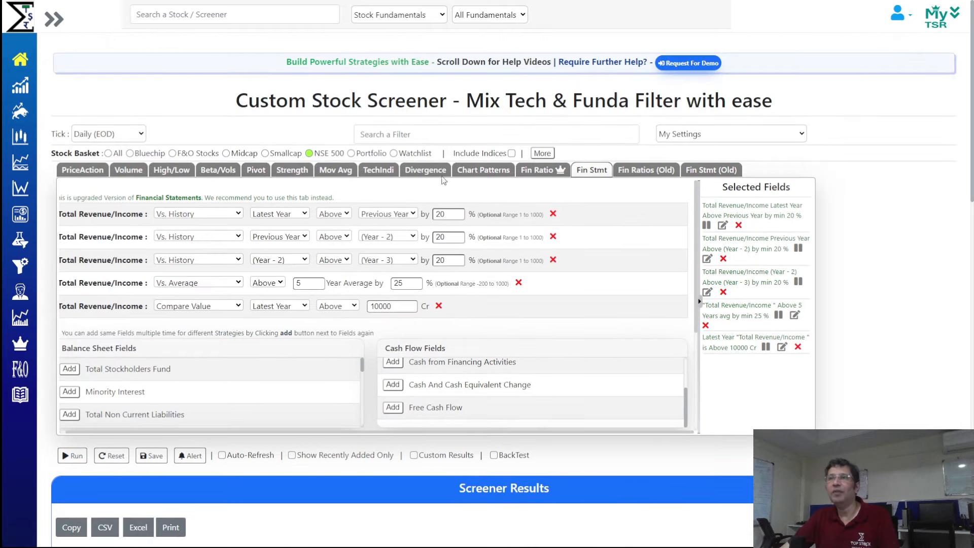
{"action": "left_click", "coordinate": [335, 175]}
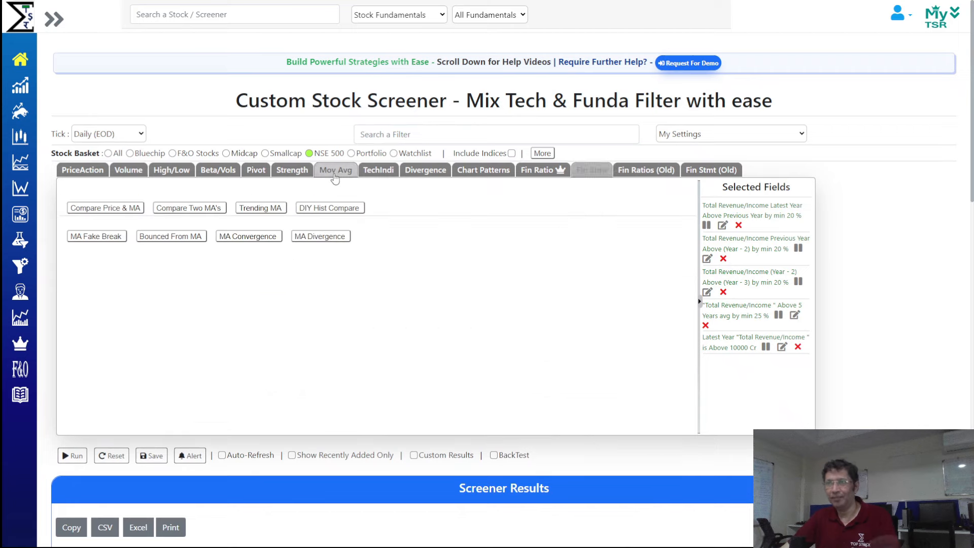
{"action": "left_click", "coordinate": [109, 211]}
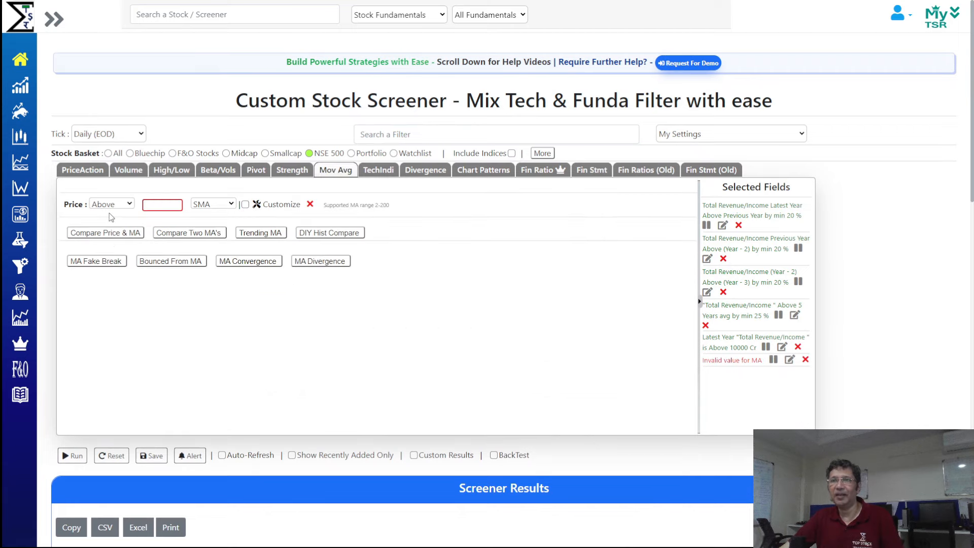
{"action": "left_click", "coordinate": [168, 206]}
{"action": "type", "text": "2"}
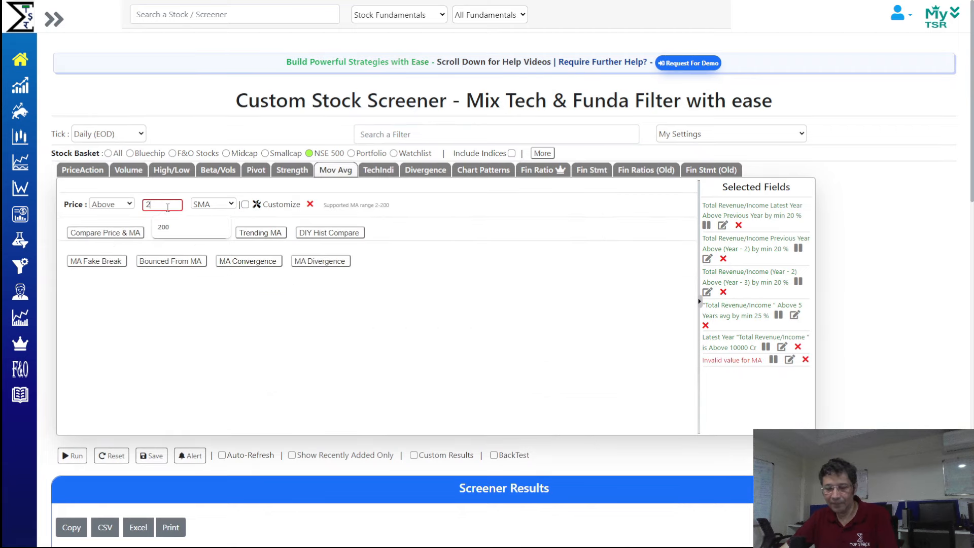
{"action": "type", "text": "00"}
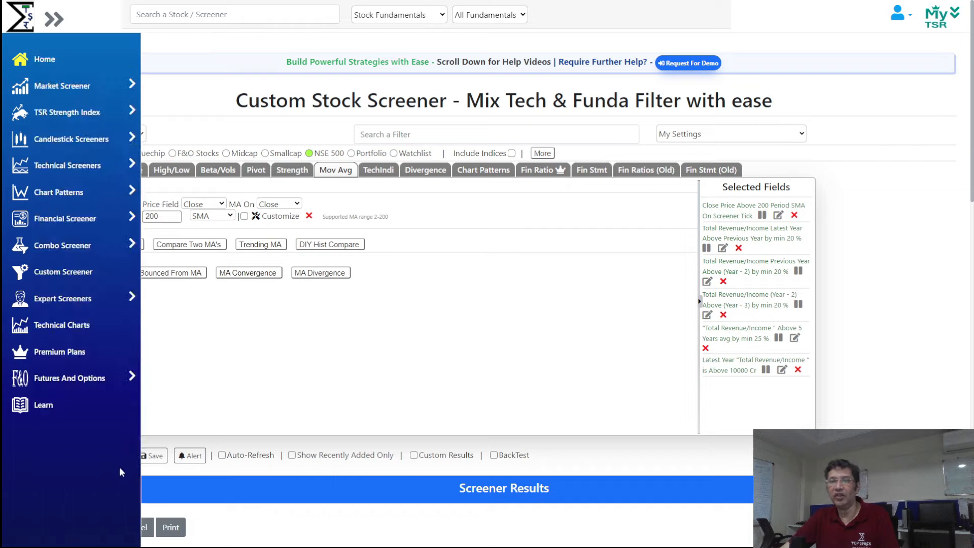
{"action": "left_click", "coordinate": [73, 455]}
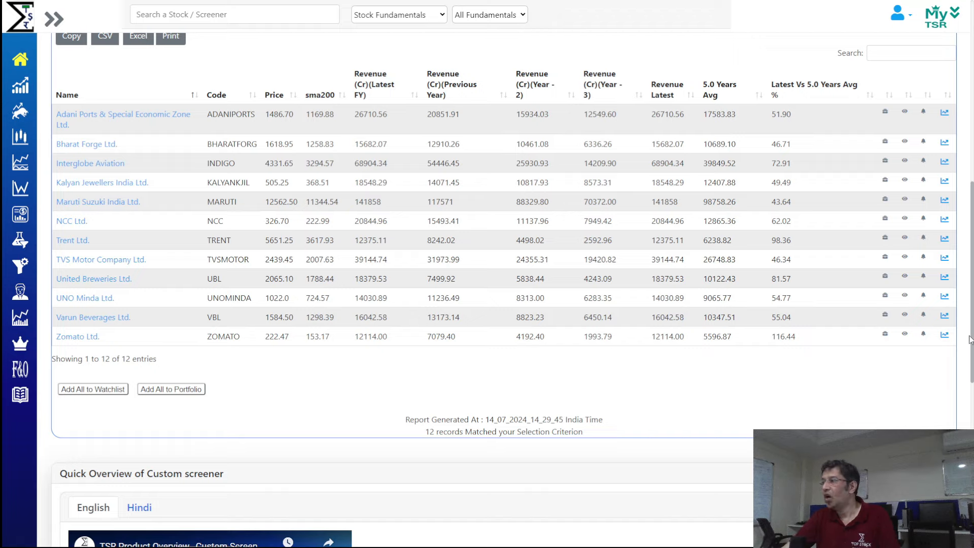
Step: Add a historical high filter for latest price off more than 10 % of the one-year high and run the screener
{"action": "scroll", "coordinate": [970, 339], "scroll_direction": "up", "scroll_amount": 10}
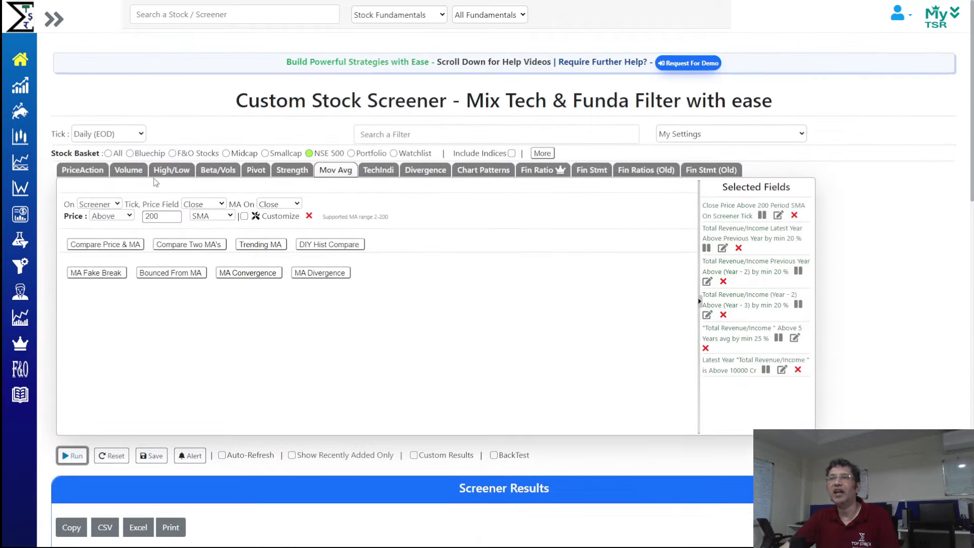
{"action": "left_click", "coordinate": [159, 173]}
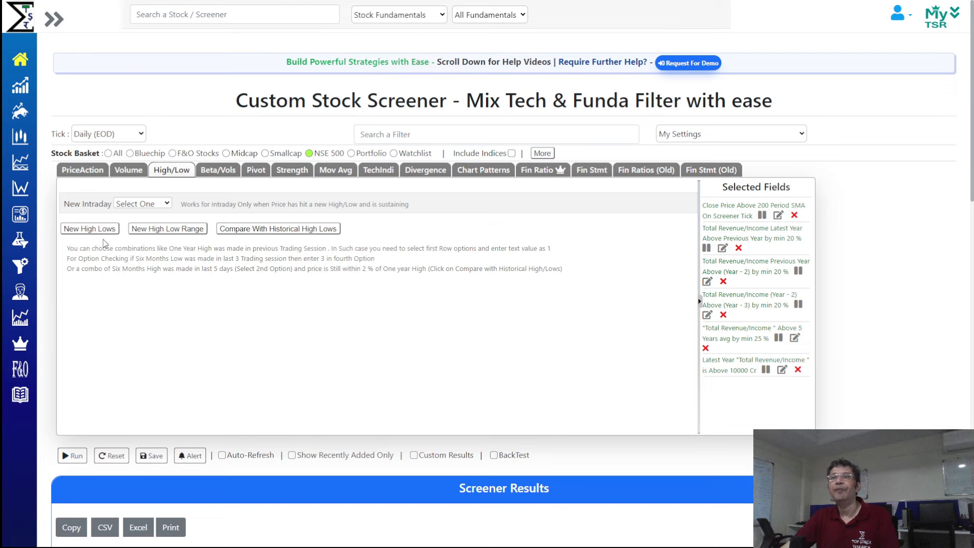
{"action": "left_click", "coordinate": [253, 230]}
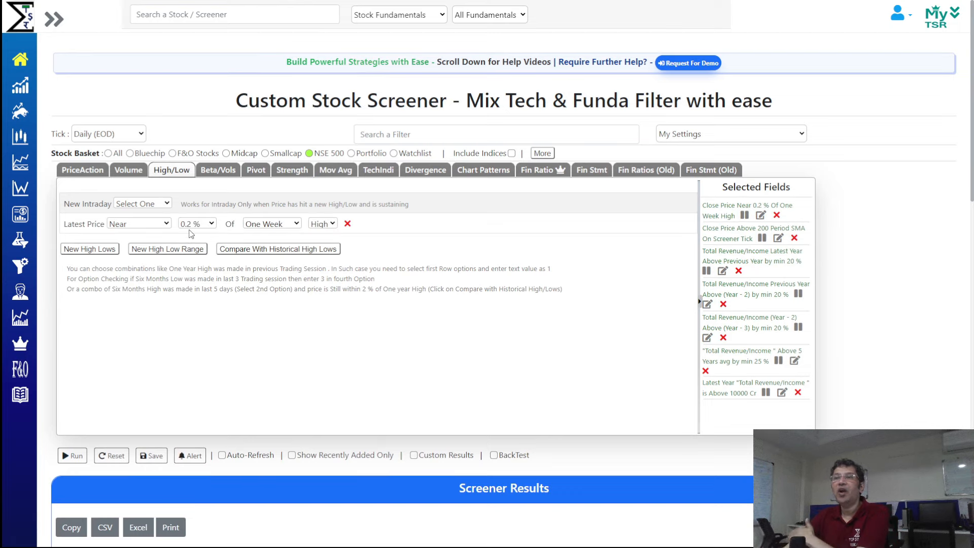
{"action": "left_click", "coordinate": [272, 224]}
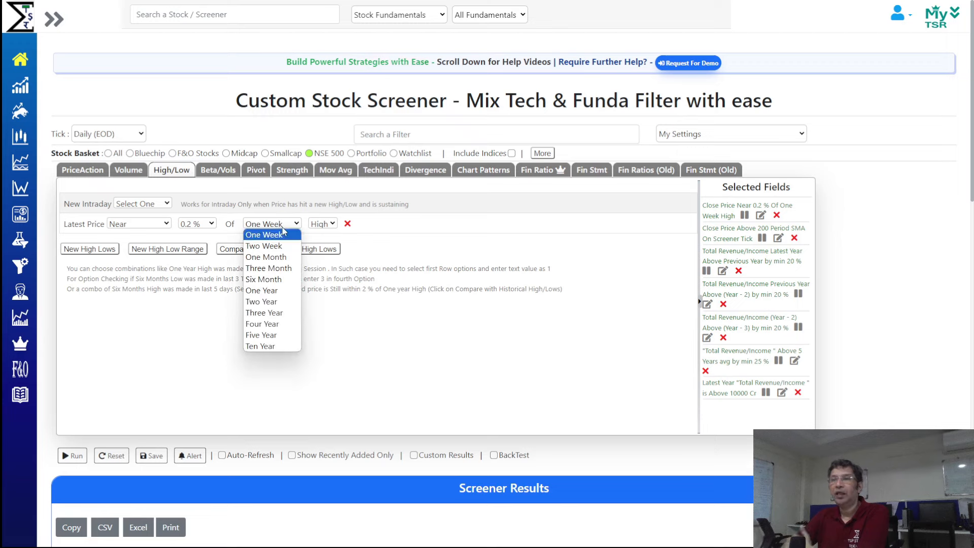
{"action": "left_click", "coordinate": [269, 291]}
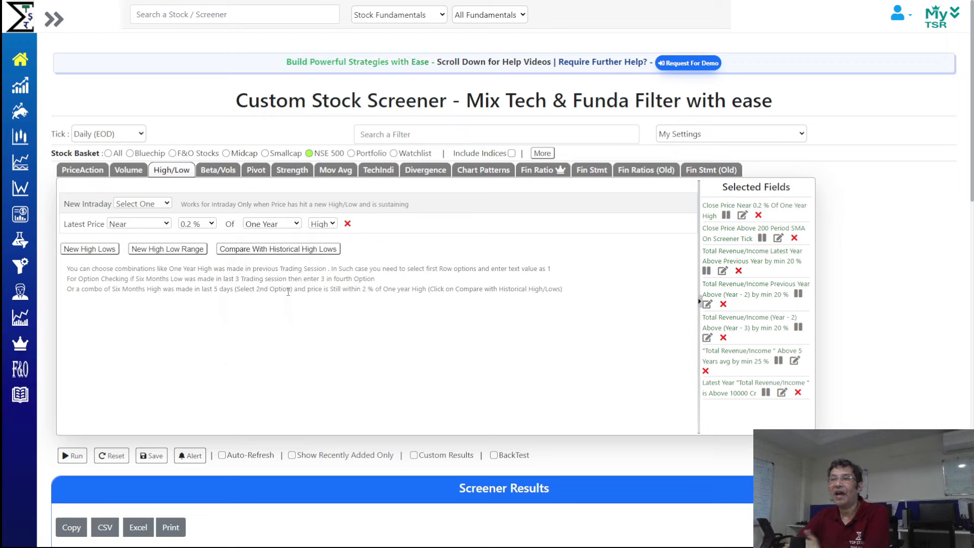
{"action": "left_click", "coordinate": [152, 223]}
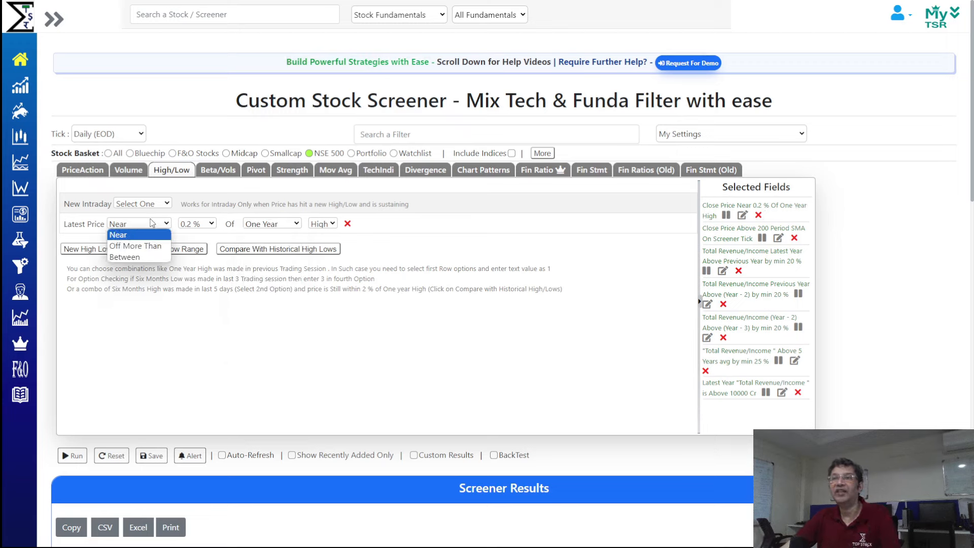
{"action": "left_click", "coordinate": [148, 248]}
{"action": "left_click", "coordinate": [191, 226]}
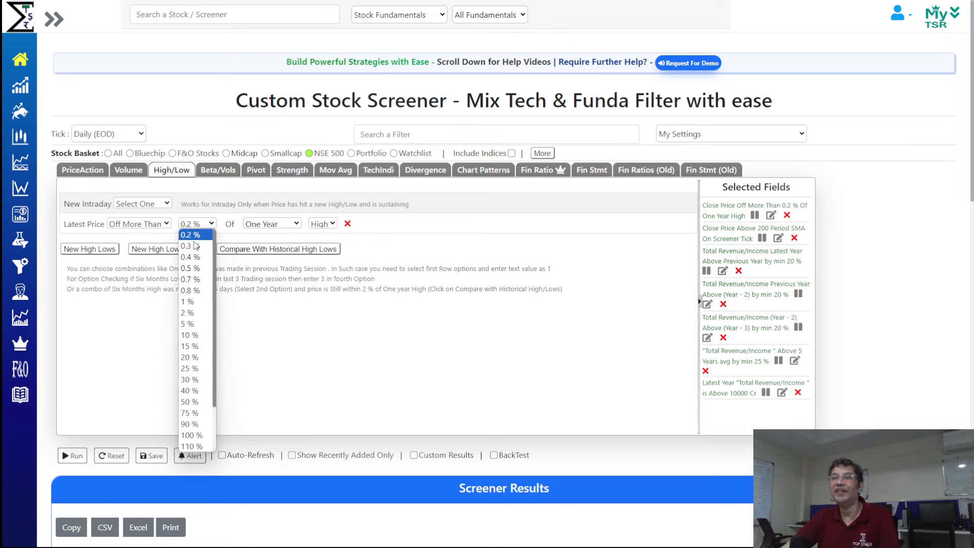
{"action": "left_click", "coordinate": [191, 335]}
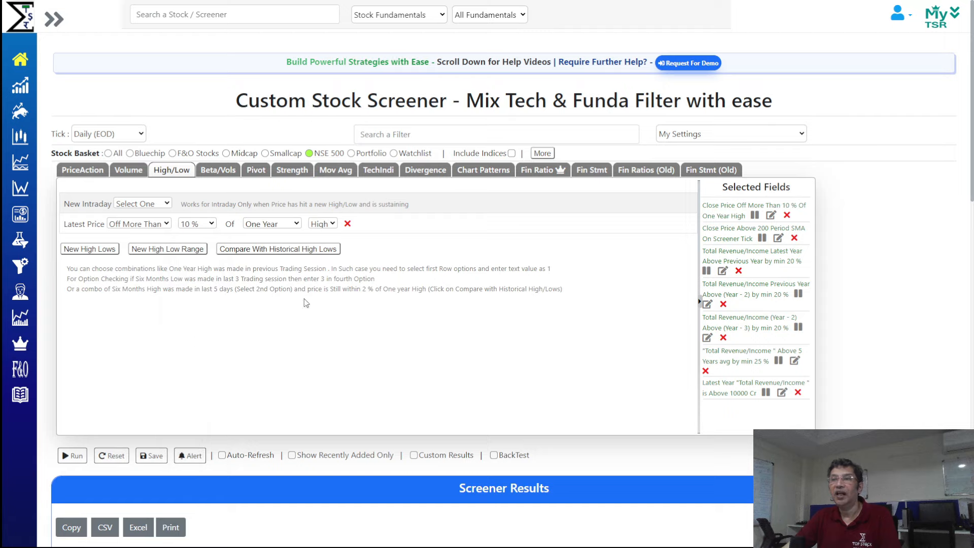
{"action": "left_click", "coordinate": [73, 456]}
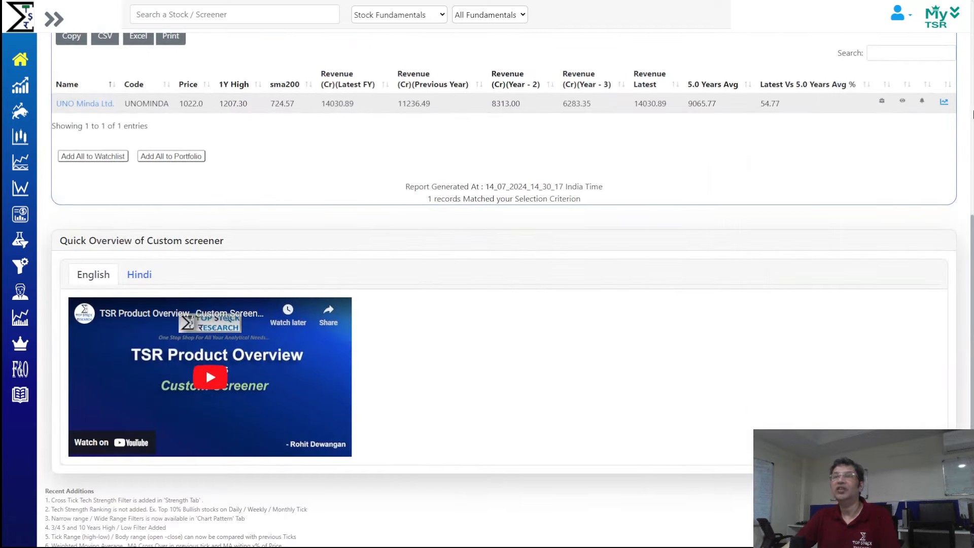
Step: View the interactive price chart of UNO Minda Ltd. with its 200-period SMA, then close the chart
{"action": "left_click", "coordinate": [944, 102]}
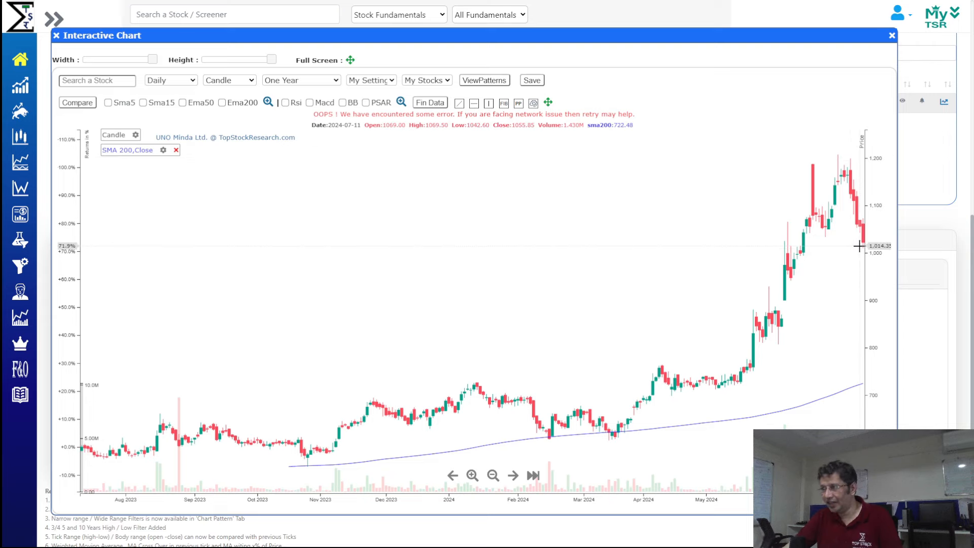
{"action": "left_click", "coordinate": [893, 37]}
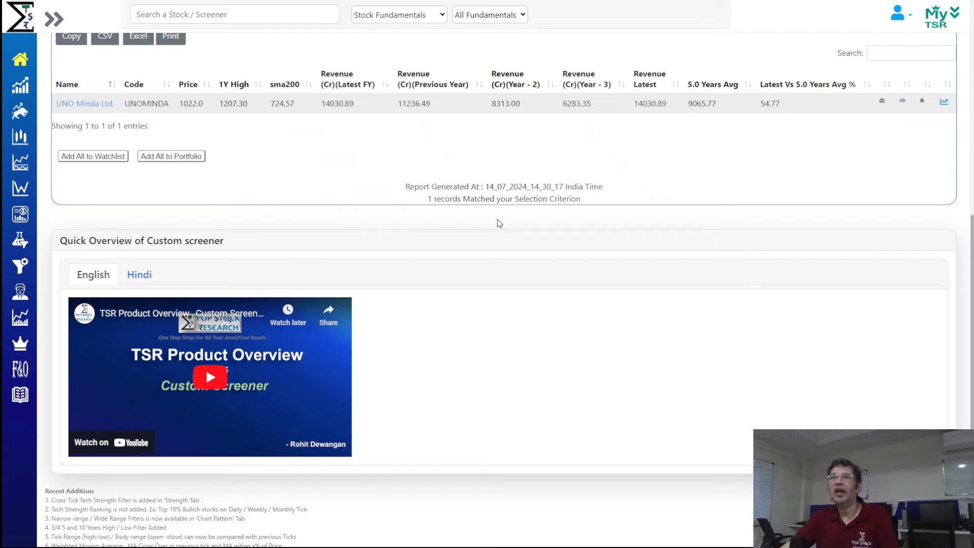
Step: Reset the custom screener to clear all selected filters
{"action": "scroll", "coordinate": [593, 233], "scroll_direction": "up", "scroll_amount": 2}
{"action": "scroll", "coordinate": [624, 144], "scroll_direction": "up", "scroll_amount": 3}
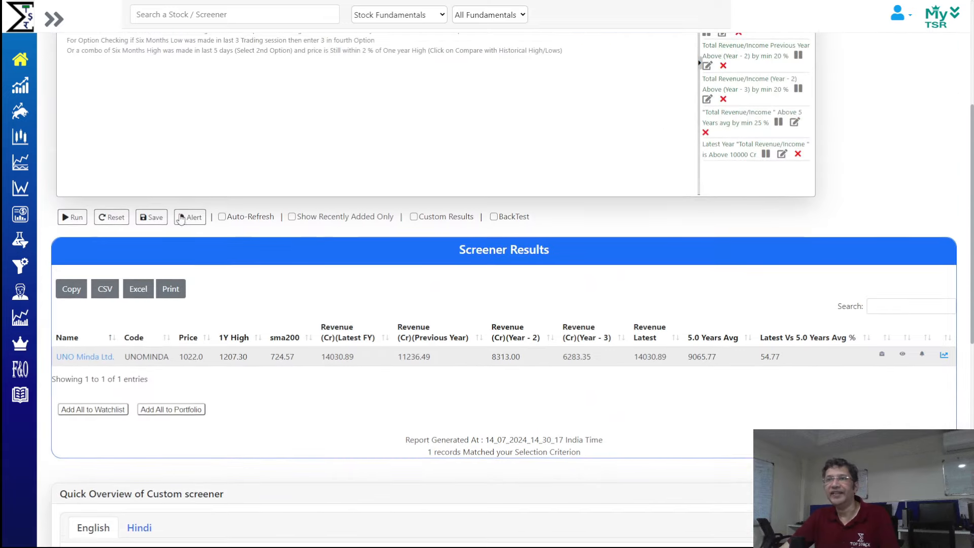
{"action": "scroll", "coordinate": [779, 234], "scroll_direction": "up", "scroll_amount": 1}
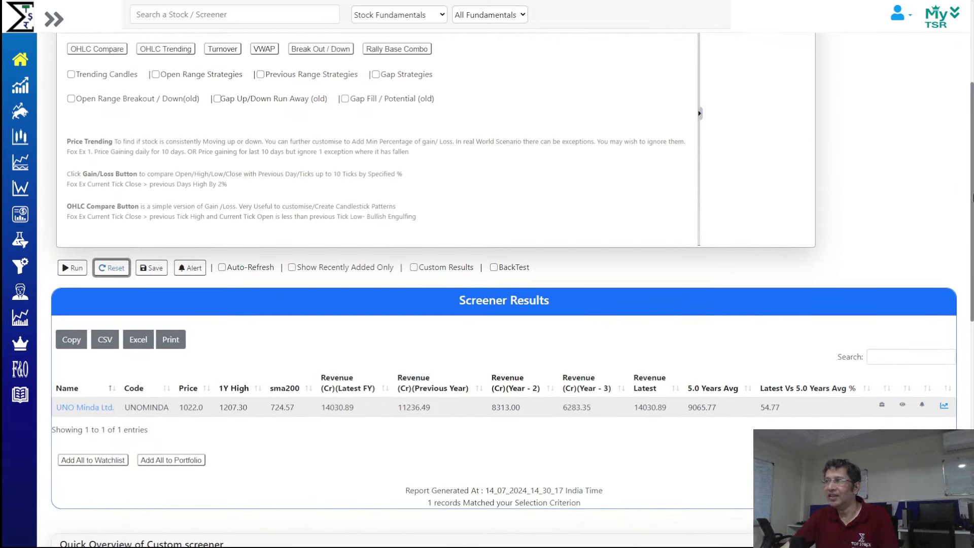
{"action": "scroll", "coordinate": [971, 261], "scroll_direction": "up", "scroll_amount": 4}
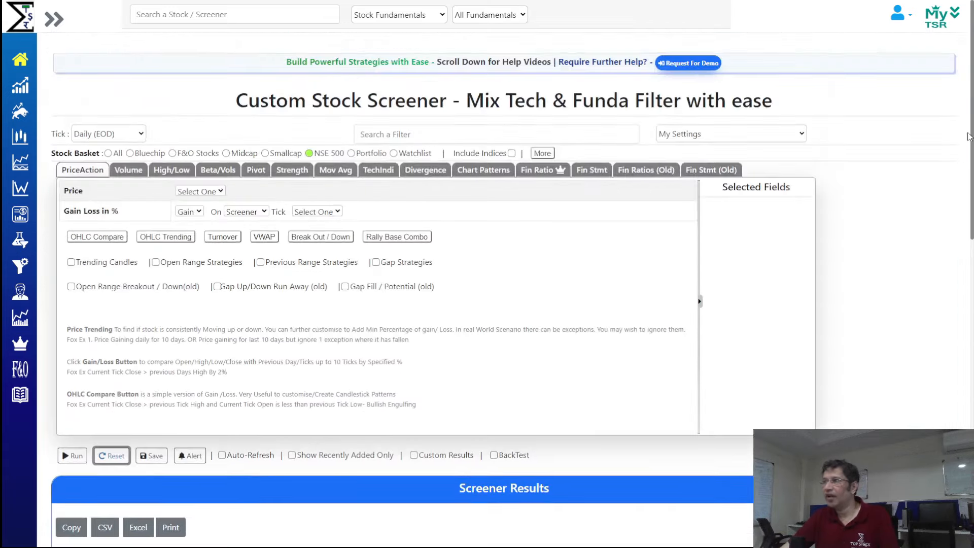
Step: Add an annual Net Income filter for a trend change from negative to positive
{"action": "left_click", "coordinate": [600, 169]}
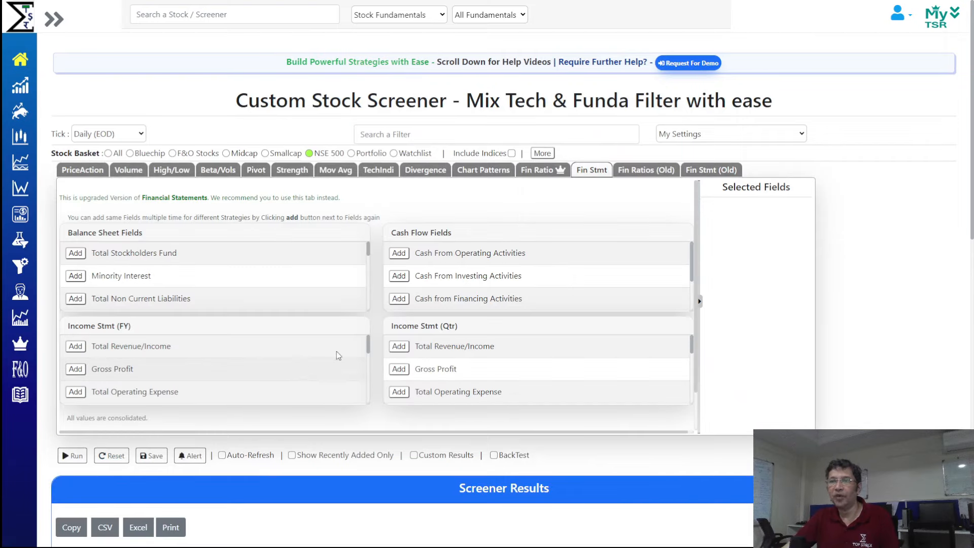
{"action": "left_click_drag", "start_coordinate": [369, 352], "coordinate": [372, 402]}
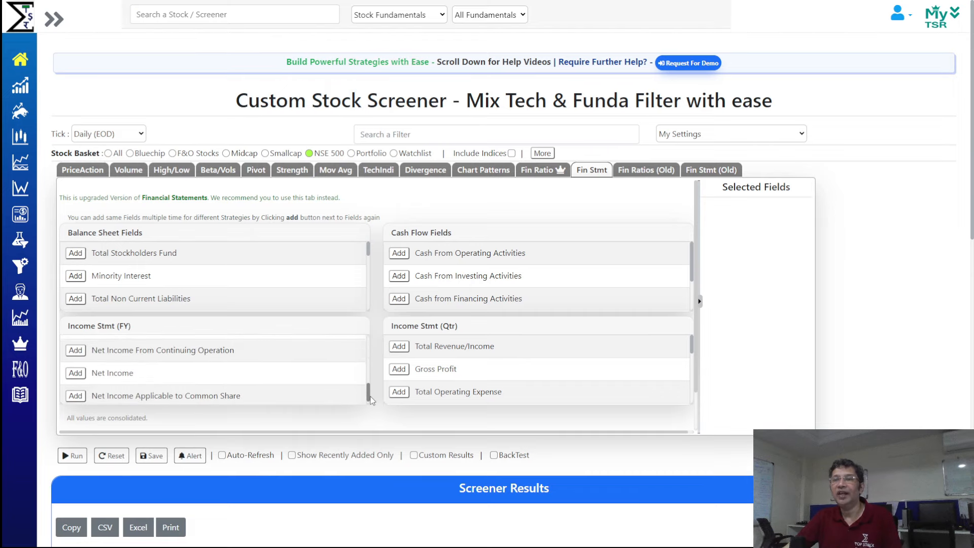
{"action": "left_click", "coordinate": [77, 374]}
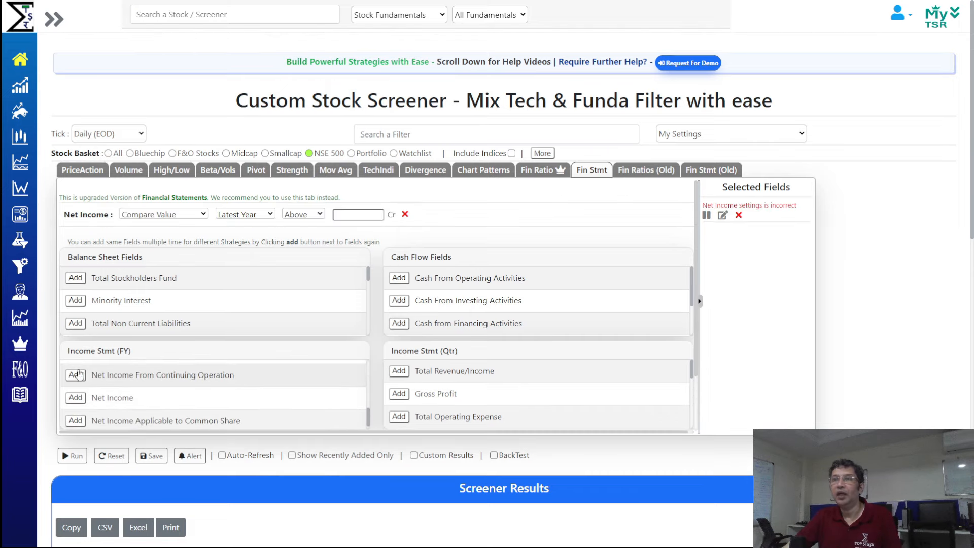
{"action": "left_click", "coordinate": [173, 216]}
{"action": "left_click", "coordinate": [180, 282]}
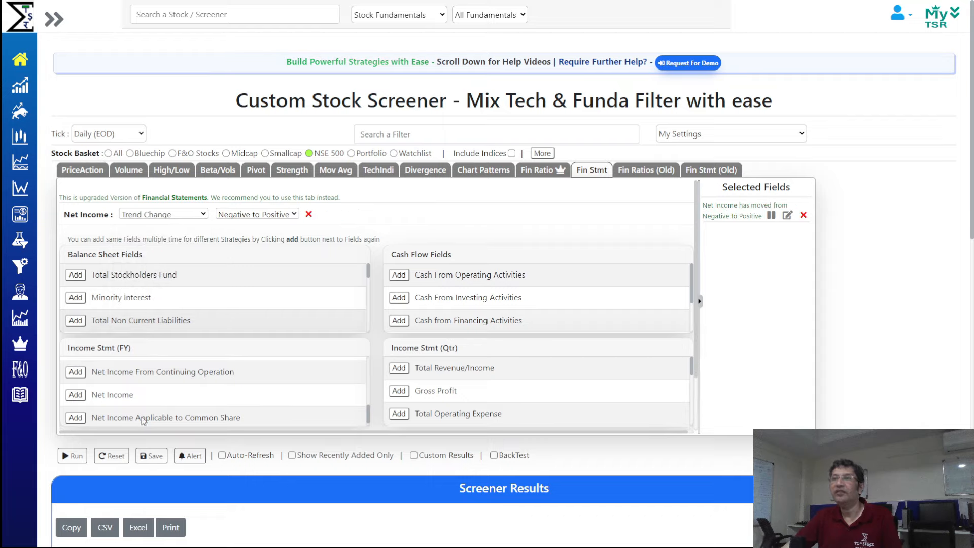
Step: Run the screener with the Net Income trend change filter and review the matching stocks
{"action": "left_click", "coordinate": [76, 455]}
{"action": "scroll", "coordinate": [80, 460], "scroll_direction": "down", "scroll_amount": 5}
{"action": "scroll", "coordinate": [80, 460], "scroll_direction": "down", "scroll_amount": 5}
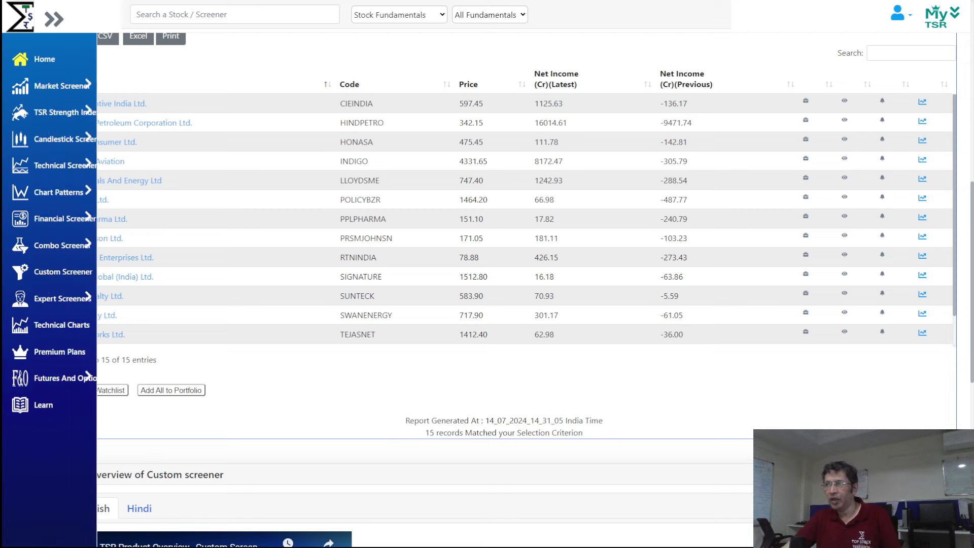
Step: Examine the three-month price charts of PB Fintech Ltd. and Piramal Pharma Ltd., then close the chart
{"action": "left_click", "coordinate": [923, 199]}
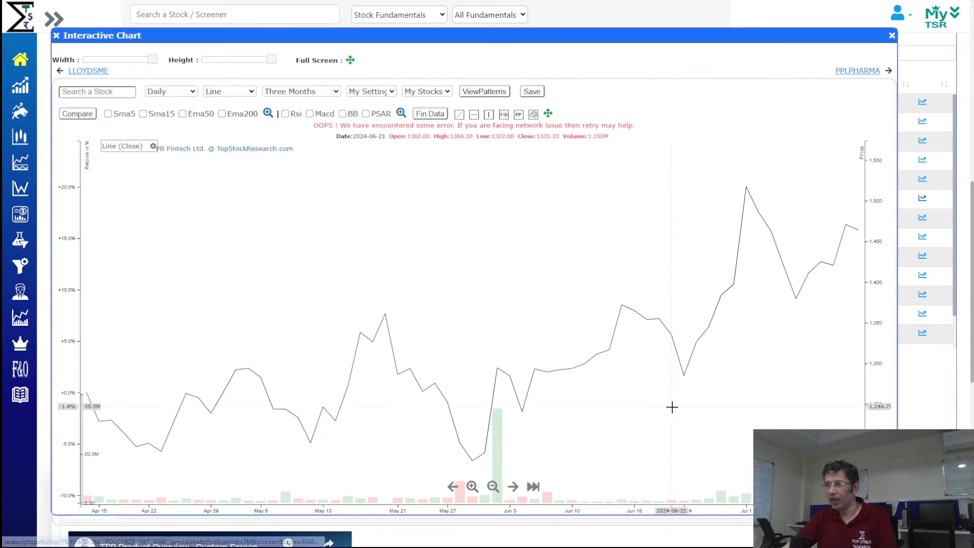
{"action": "scroll", "coordinate": [558, 355], "scroll_direction": "up", "scroll_amount": 1}
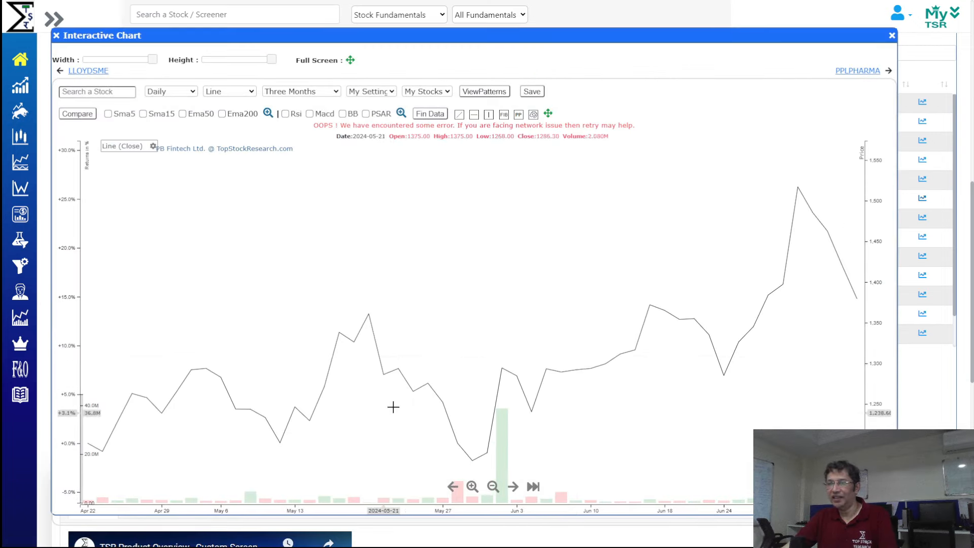
{"action": "scroll", "coordinate": [736, 324], "scroll_direction": "up", "scroll_amount": 2}
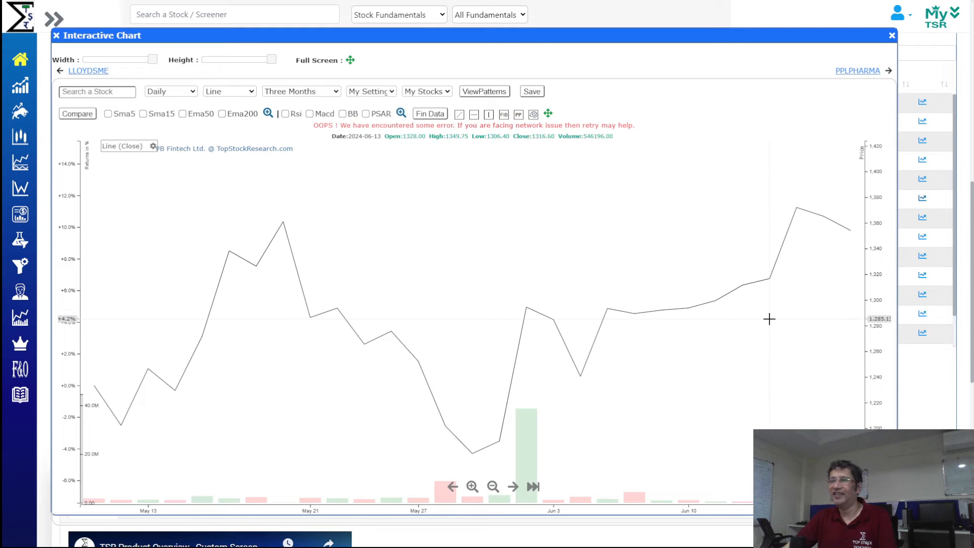
{"action": "scroll", "coordinate": [769, 319], "scroll_direction": "down", "scroll_amount": 5}
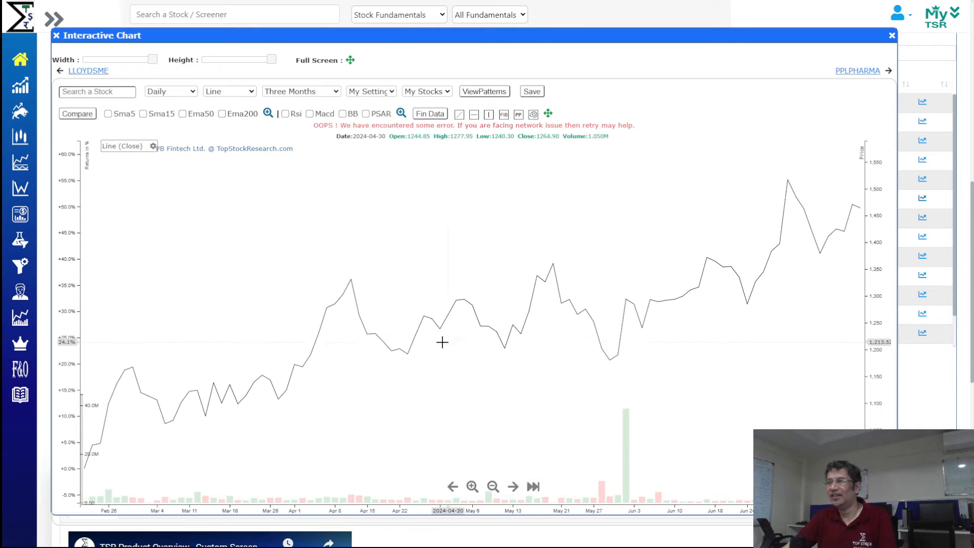
{"action": "left_click", "coordinate": [858, 71]}
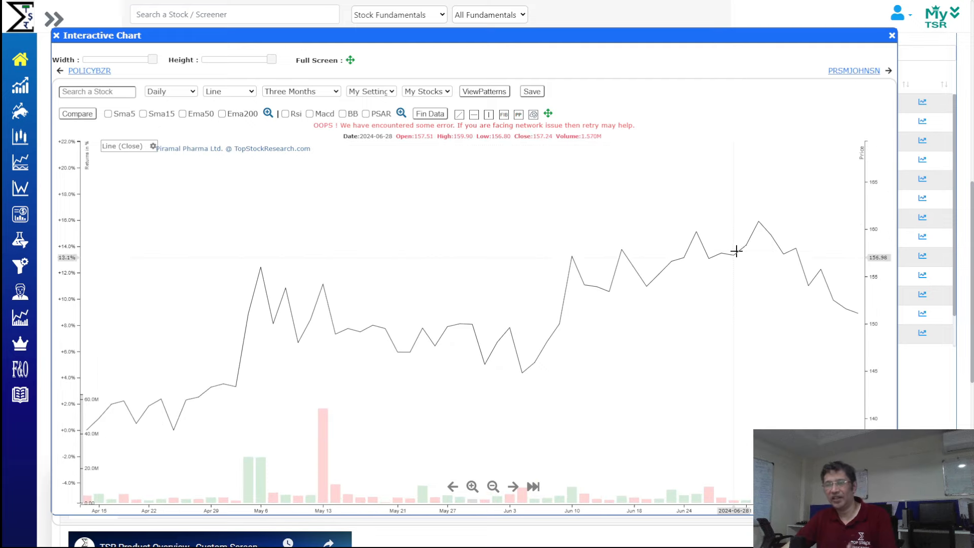
{"action": "left_click", "coordinate": [892, 36]}
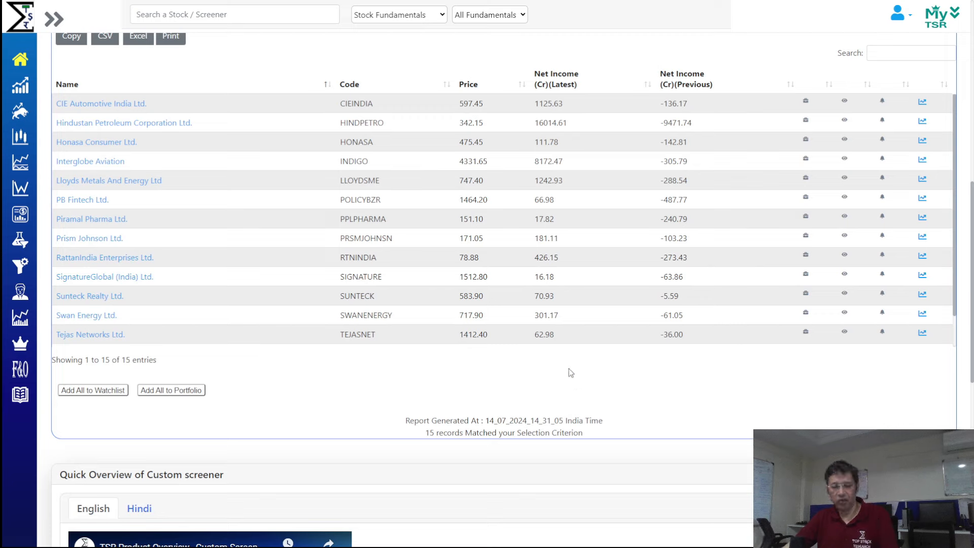
{"action": "scroll", "coordinate": [828, 388], "scroll_direction": "up", "scroll_amount": 6}
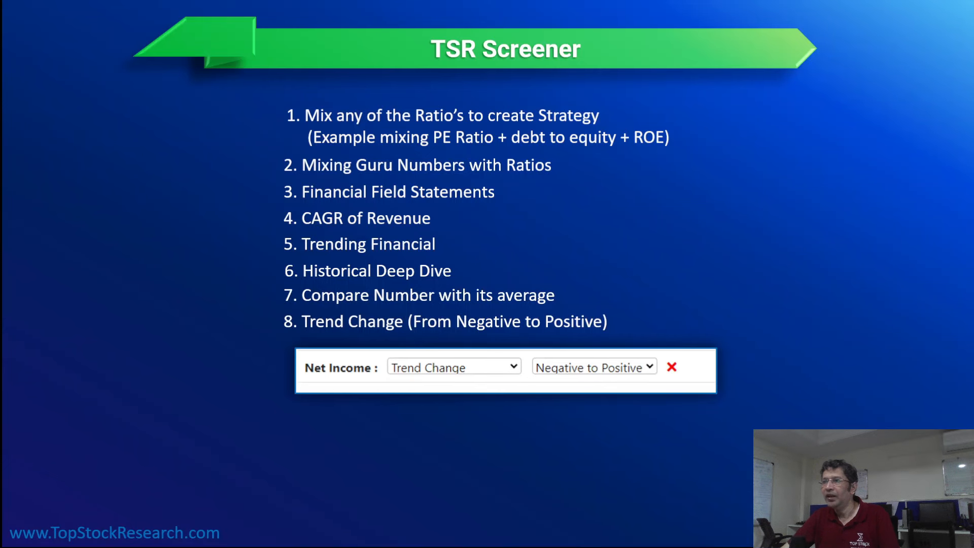
{"action": "key", "text": "Right"}
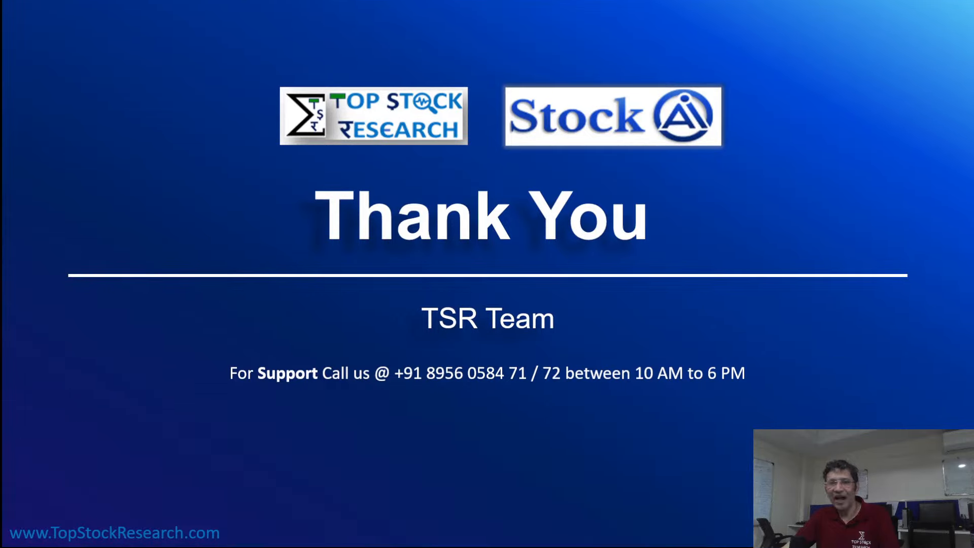
{"action": "key", "text": "Left"}
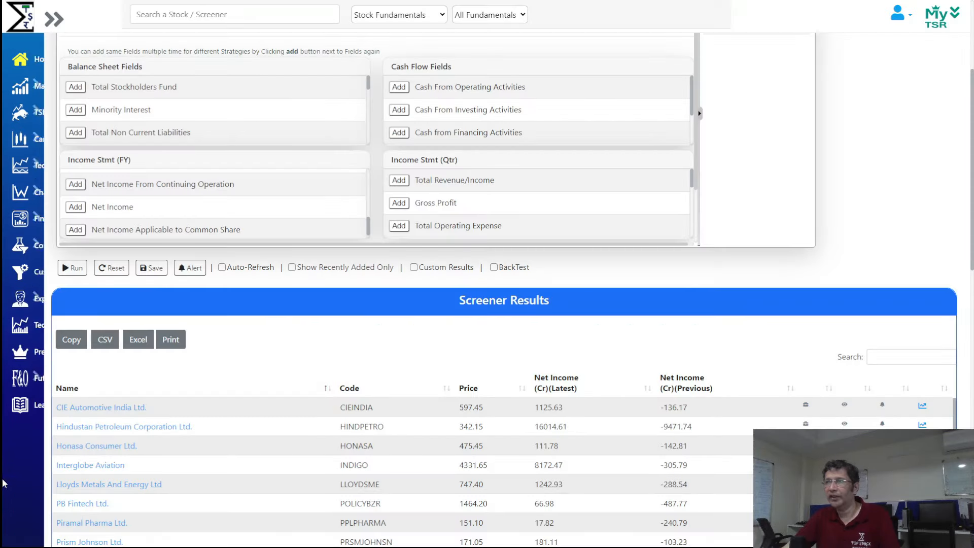
Step: Look over the Net Income screener and its results, then the support and video links in the page footer
{"action": "scroll", "coordinate": [951, 214], "scroll_direction": "up", "scroll_amount": 3}
{"action": "scroll", "coordinate": [952, 215], "scroll_direction": "up", "scroll_amount": 1}
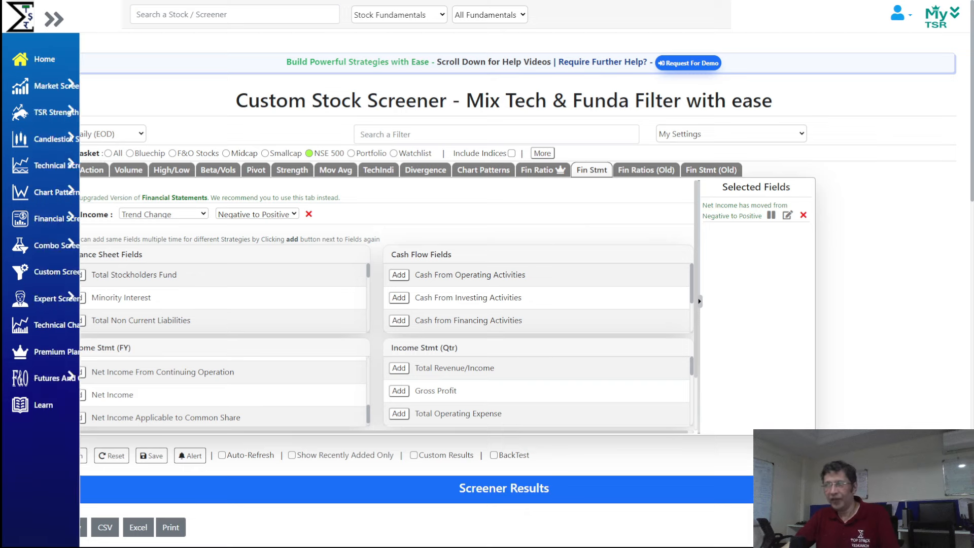
{"action": "scroll", "coordinate": [972, 370], "scroll_direction": "down", "scroll_amount": 15}
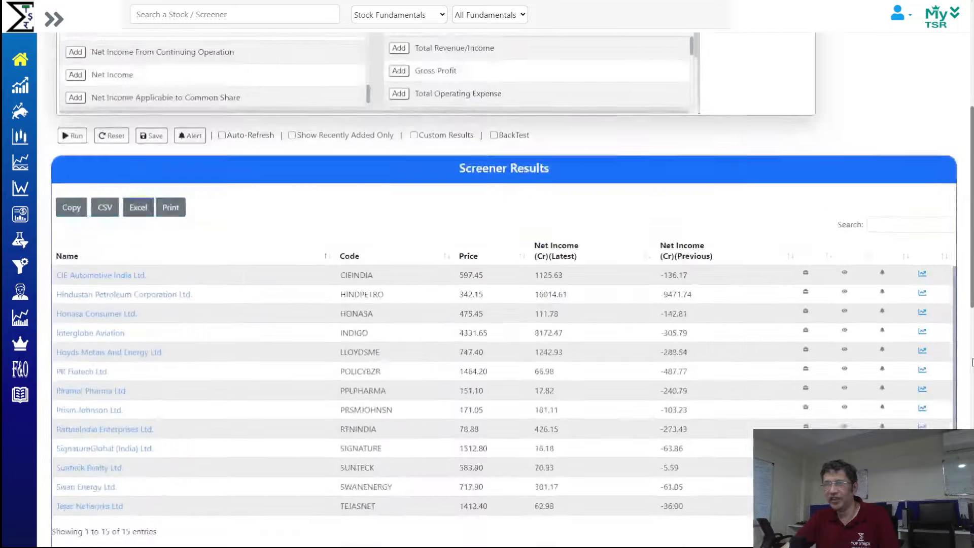
{"action": "scroll", "coordinate": [970, 370], "scroll_direction": "down", "scroll_amount": 2}
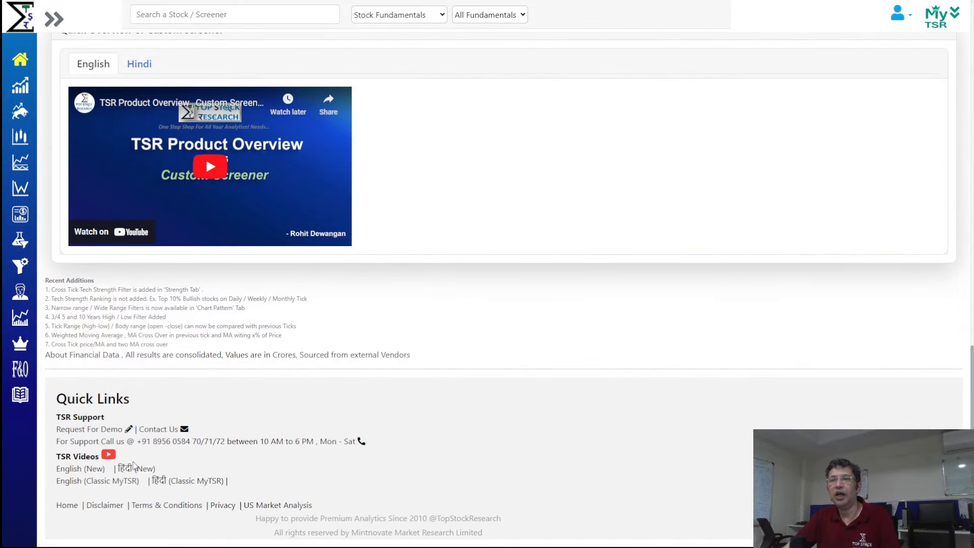